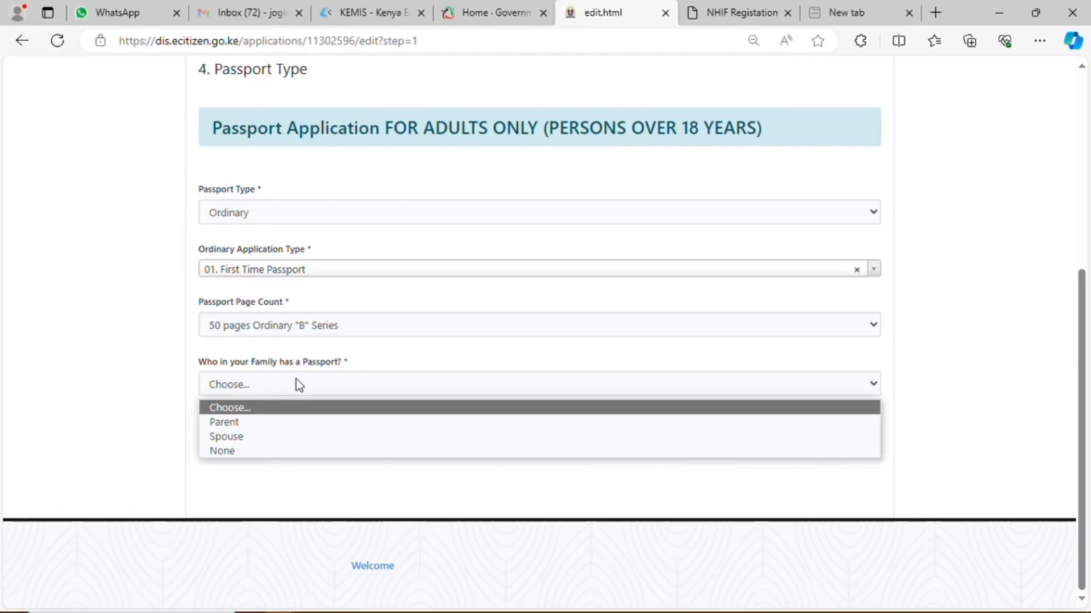
- Answer None for who in the family has a passport, and continue to the submission location on the Applicant Details page
left_click(268, 450)
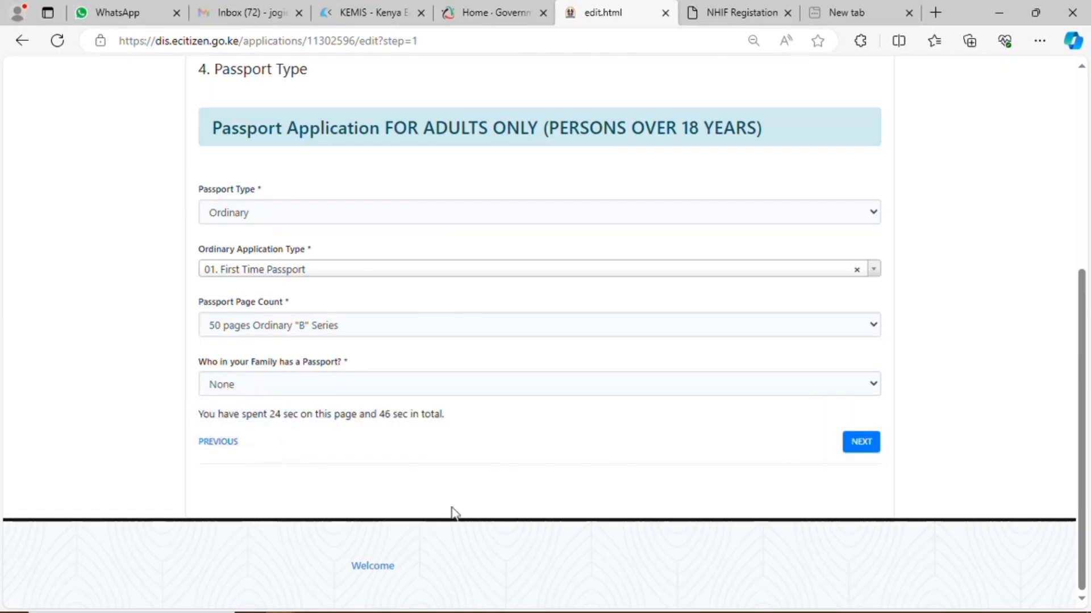
left_click(860, 444)
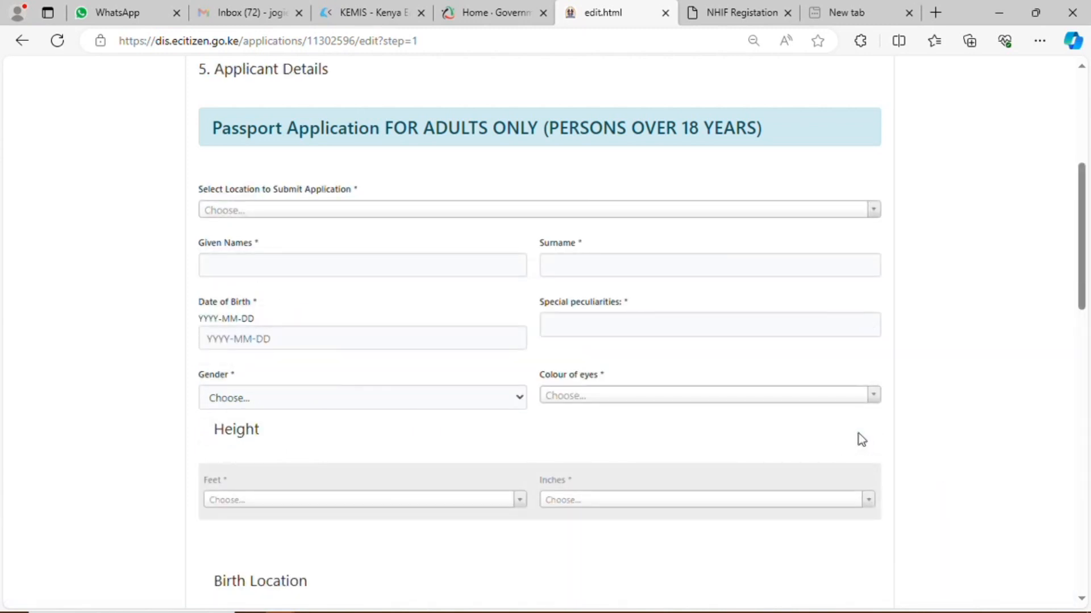
left_click(249, 212)
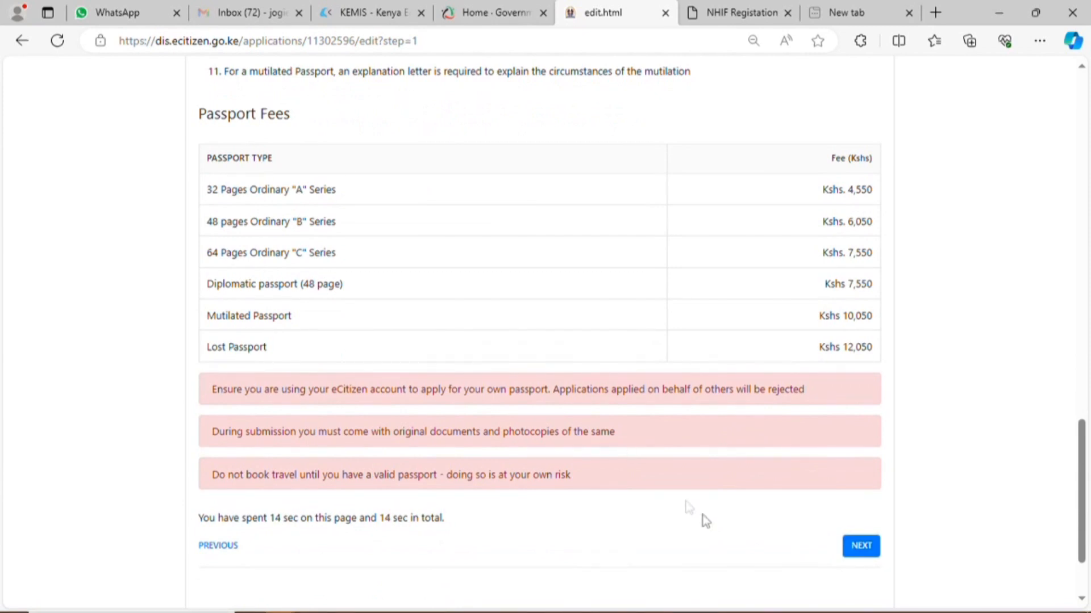
left_click(852, 548)
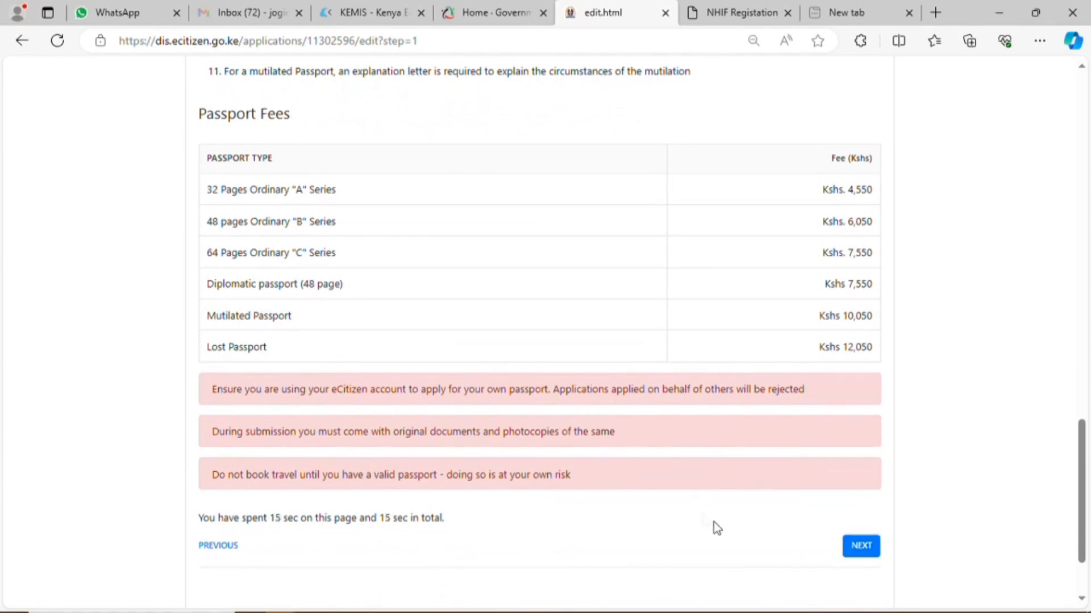
left_click(852, 546)
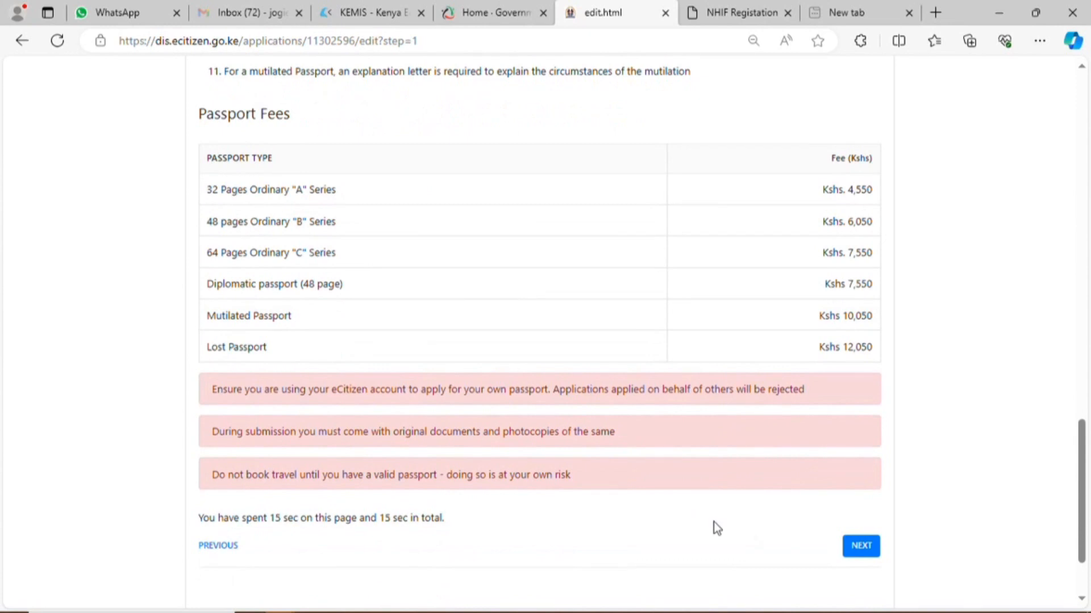
left_click(852, 548)
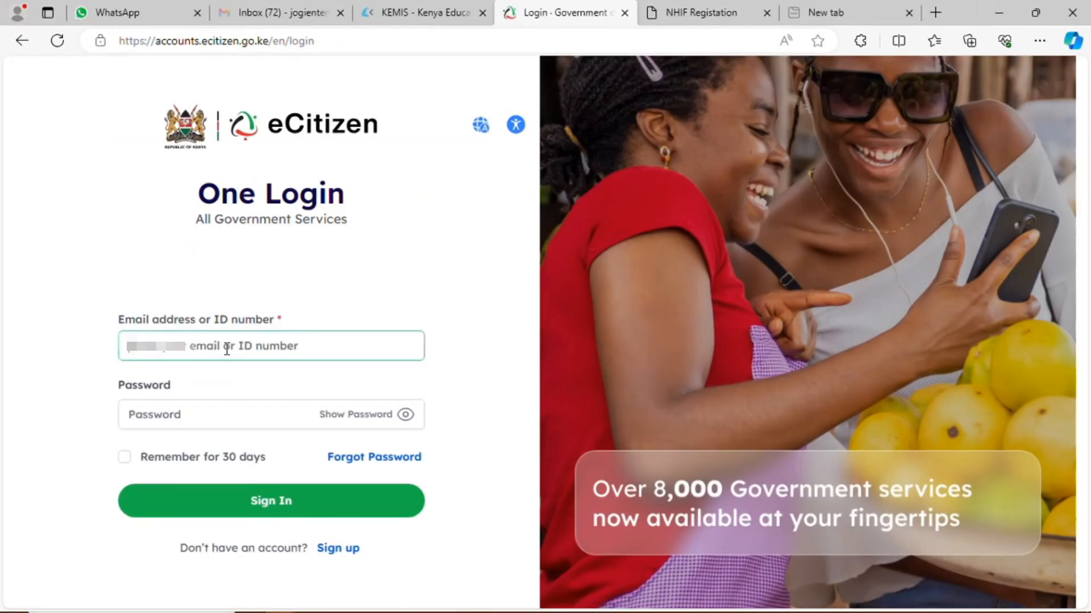
- Sign in to the eCitizen account with the email address or ID number and the account password
type("2•••")
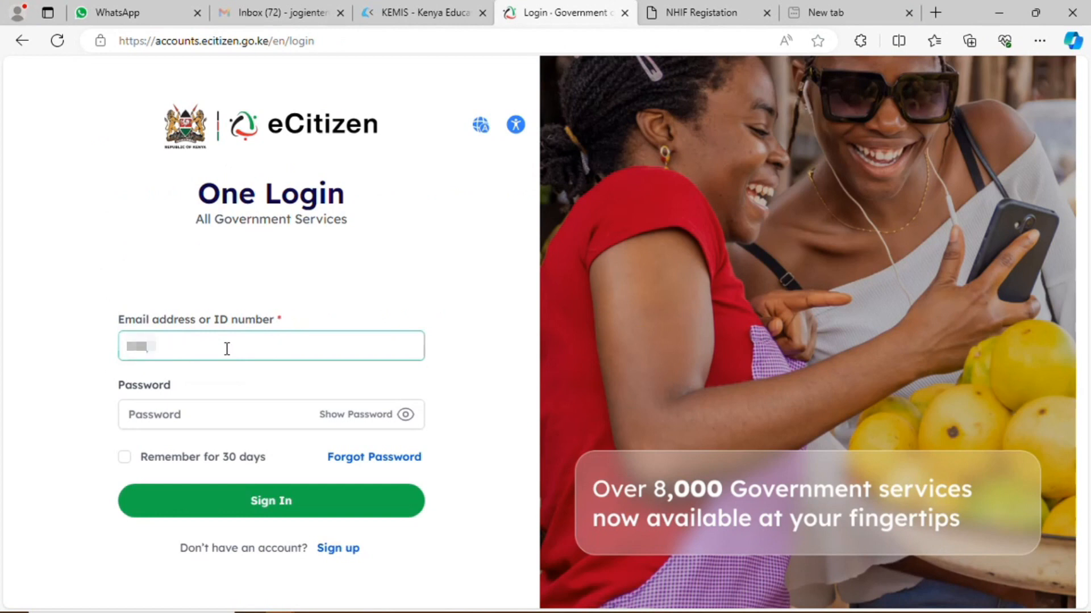
type("•••")
left_click(192, 412)
type("••••")
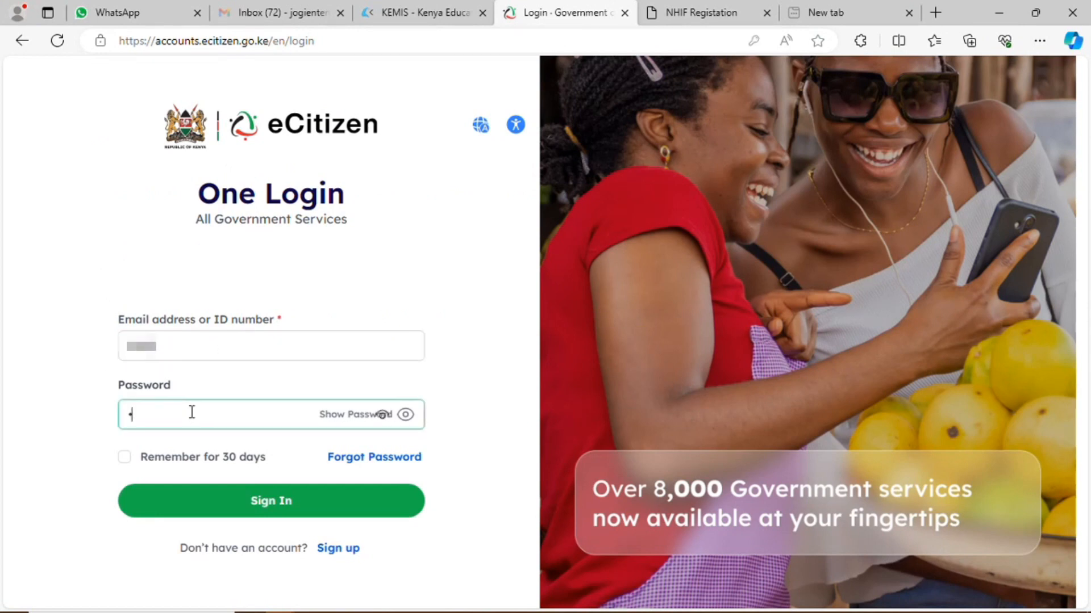
type("••••••")
left_click(258, 499)
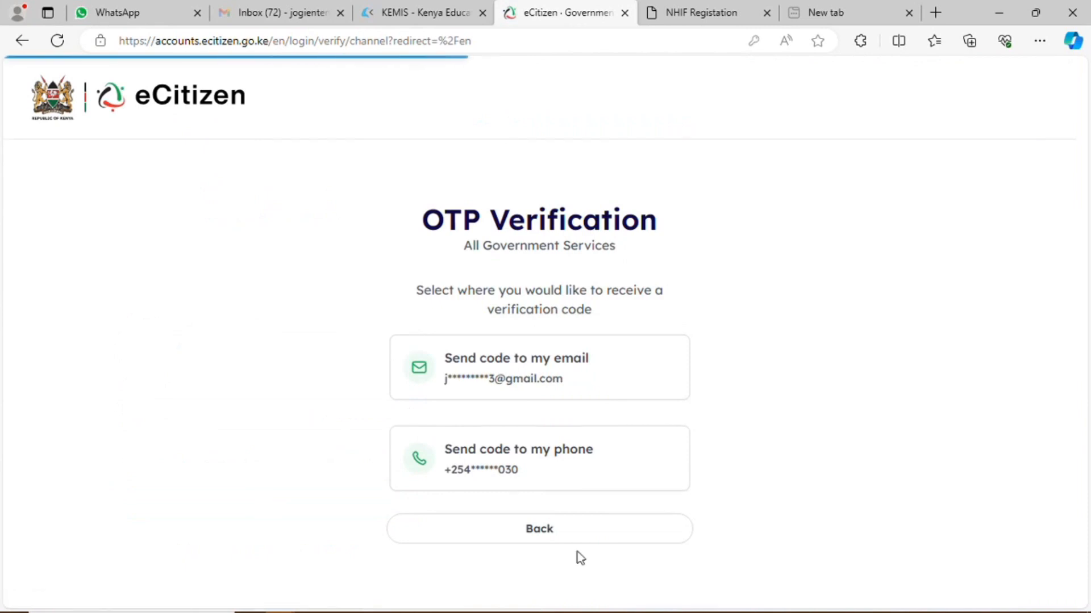
- Request the verification code by email, then enter the one-time code and submit it to complete the login
left_click(506, 383)
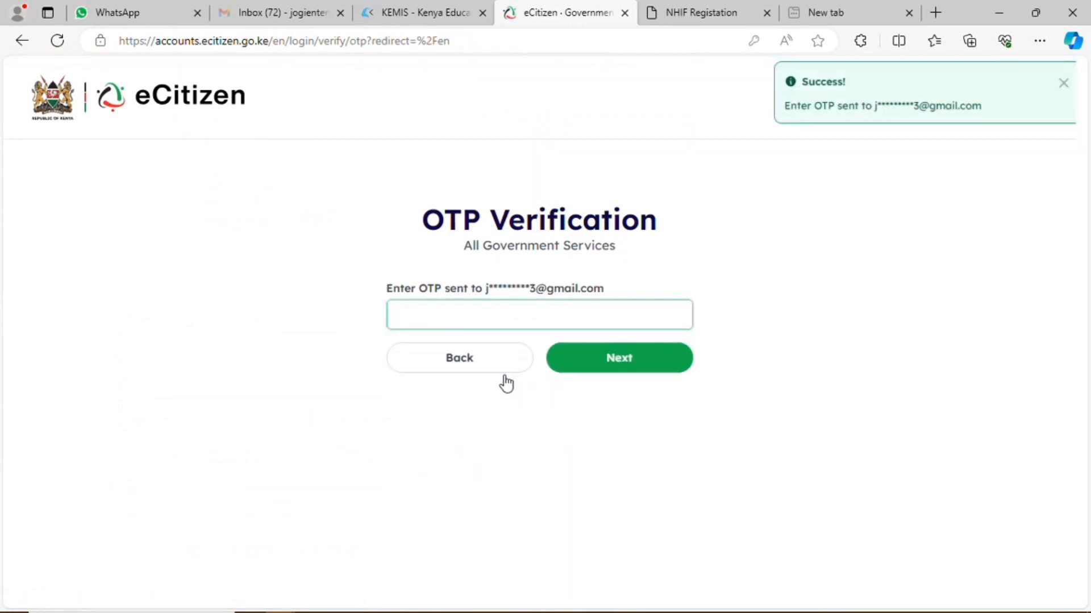
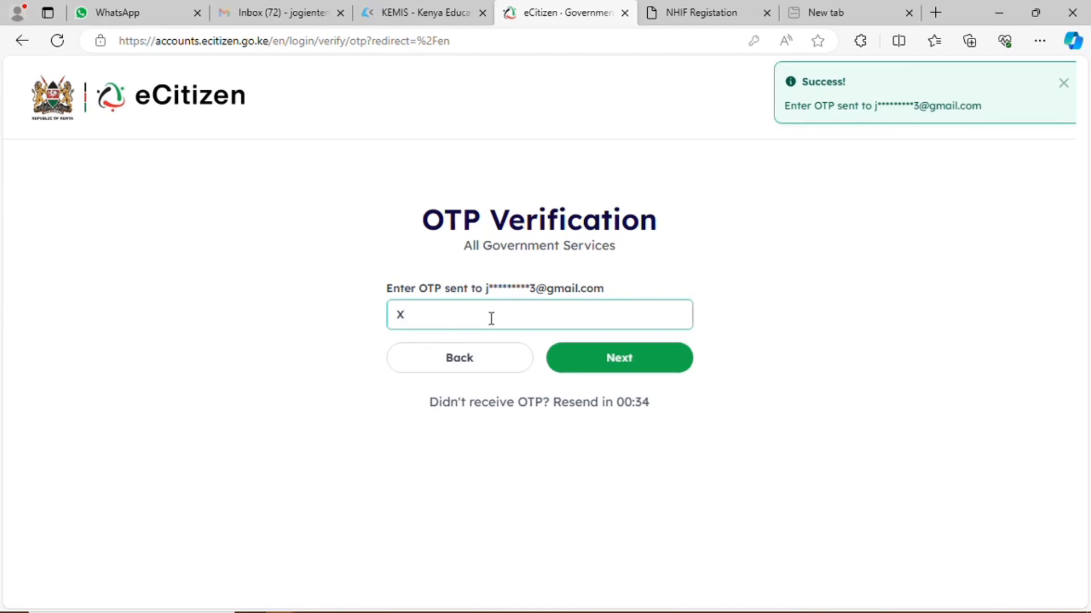
left_click(618, 368)
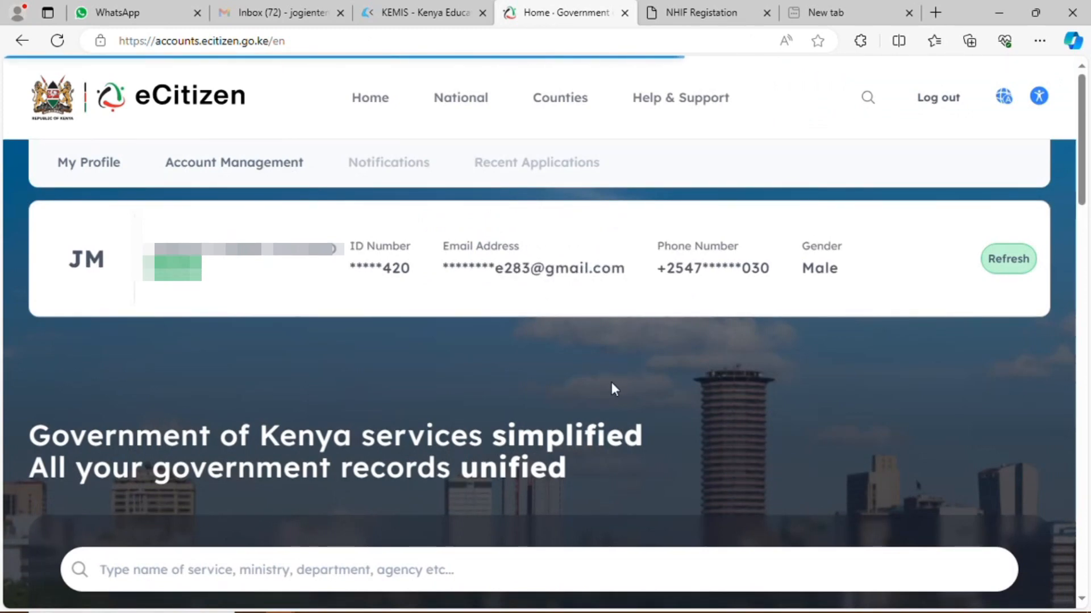
- Start the Apply for a Passport service and authorize access by logging in with eCitizen
scroll(613, 387, "down", 4)
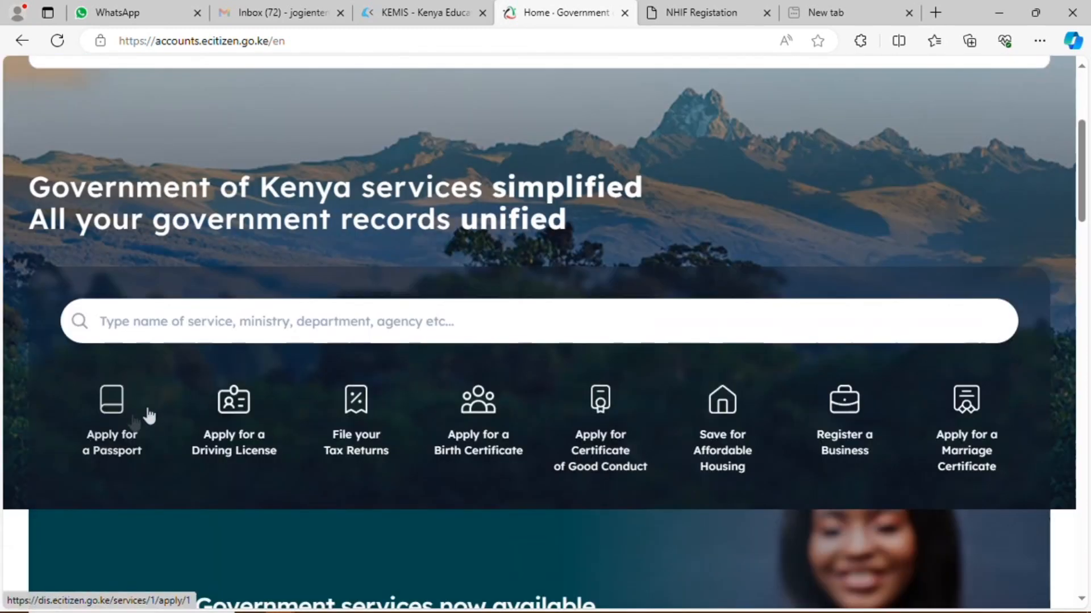
left_click(100, 415)
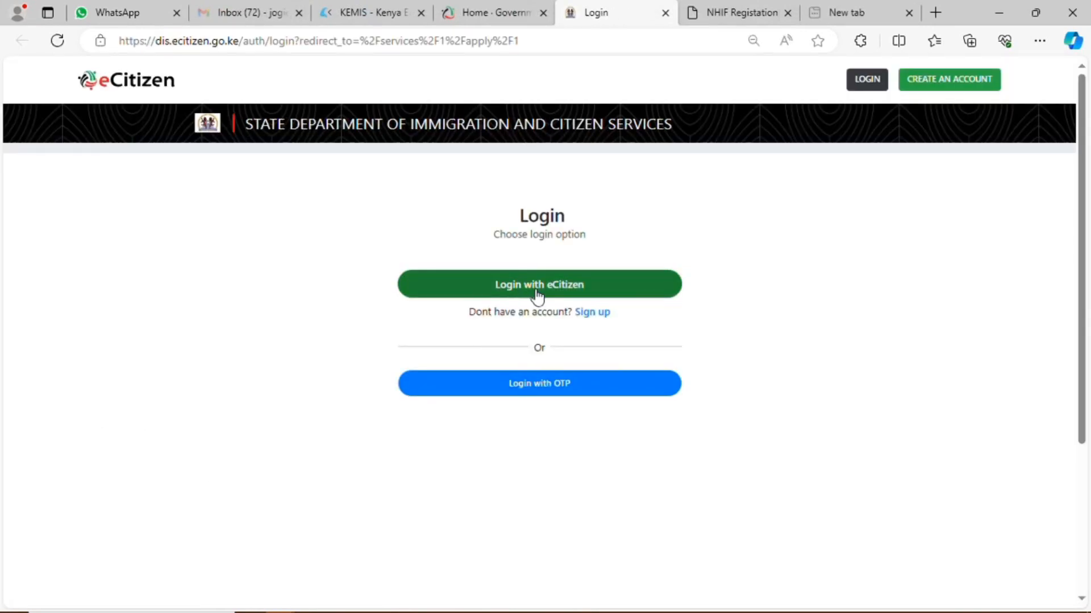
left_click(539, 284)
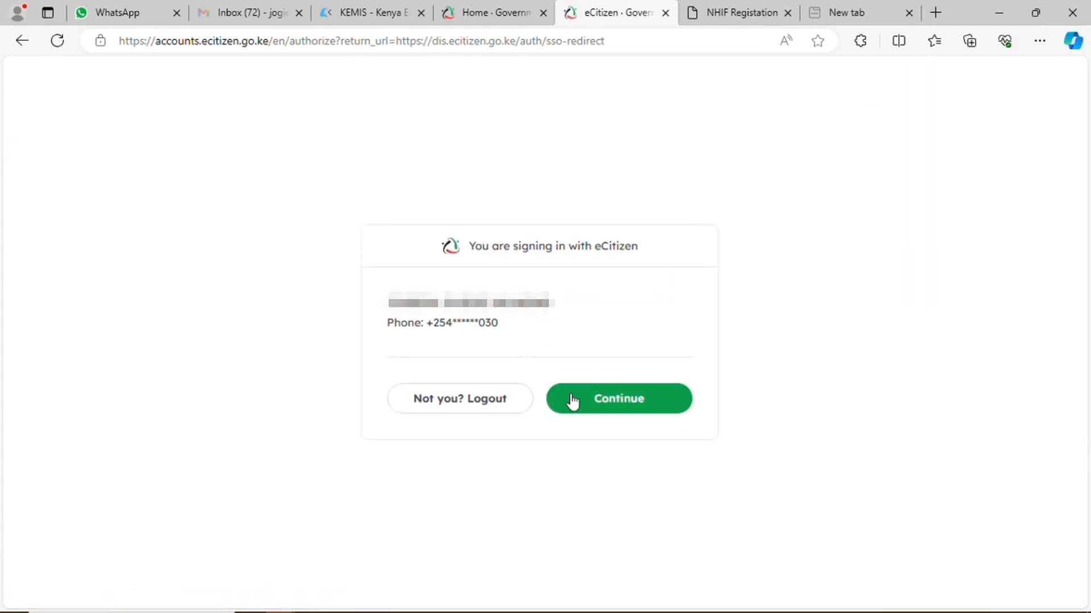
left_click(615, 403)
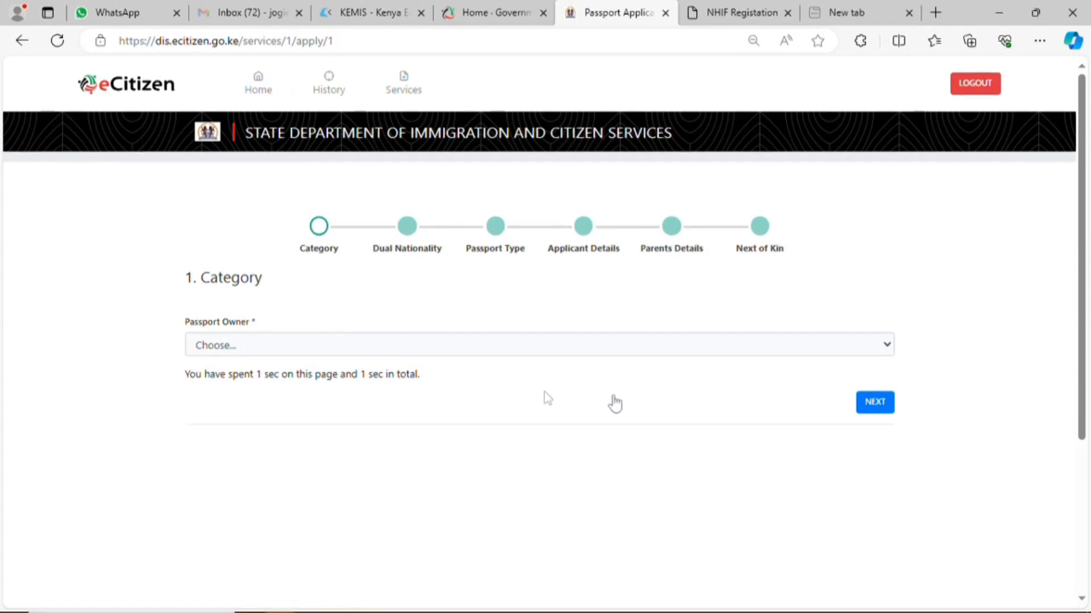
- Set the passport owner to Your Application and proceed from the Category page
scroll(400, 369, "down", 1)
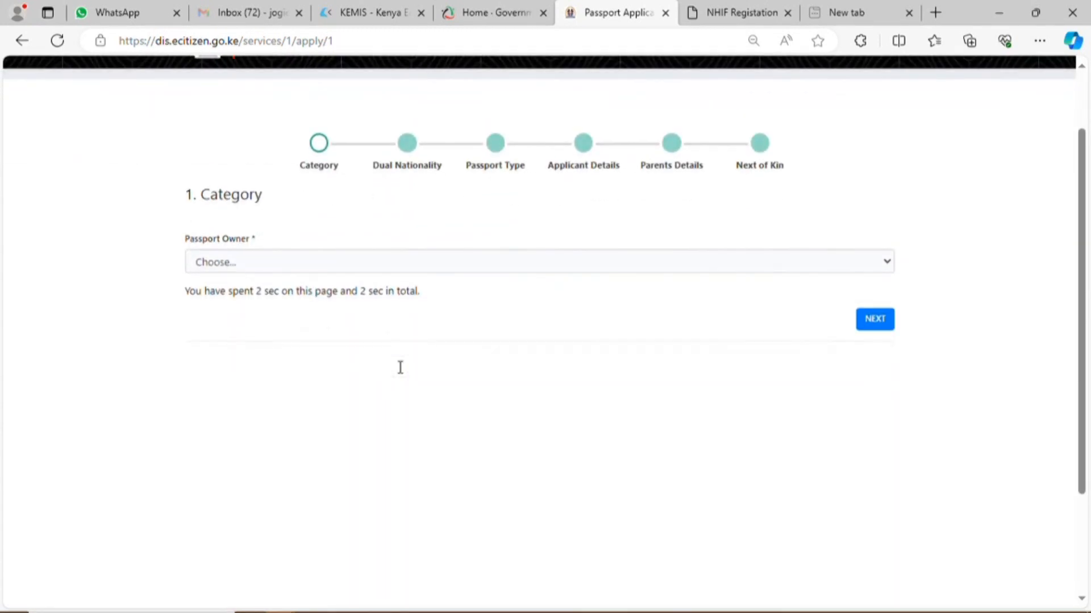
left_click(254, 267)
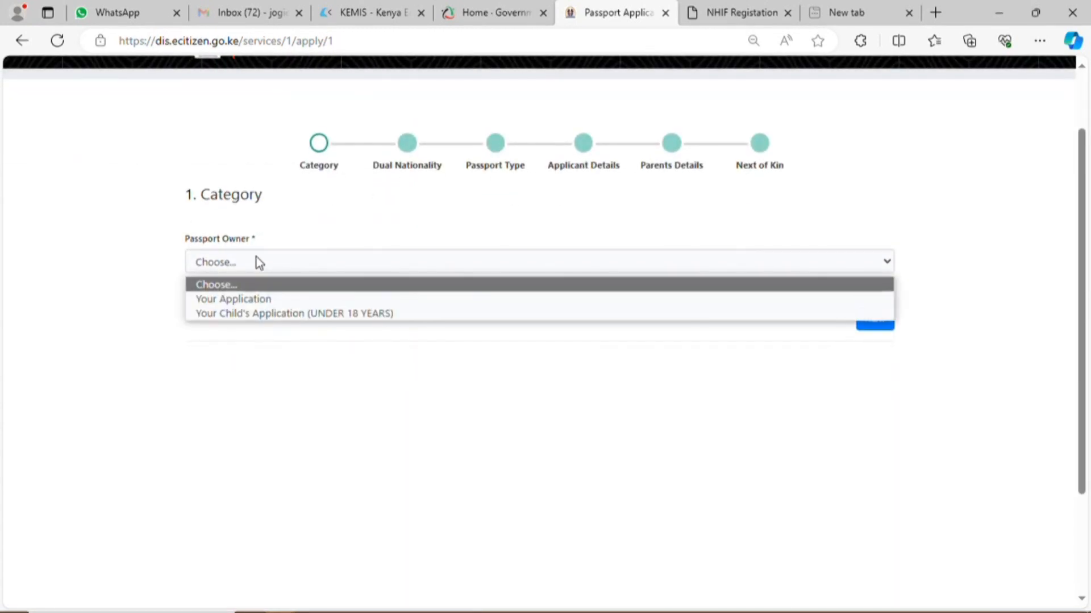
left_click(264, 300)
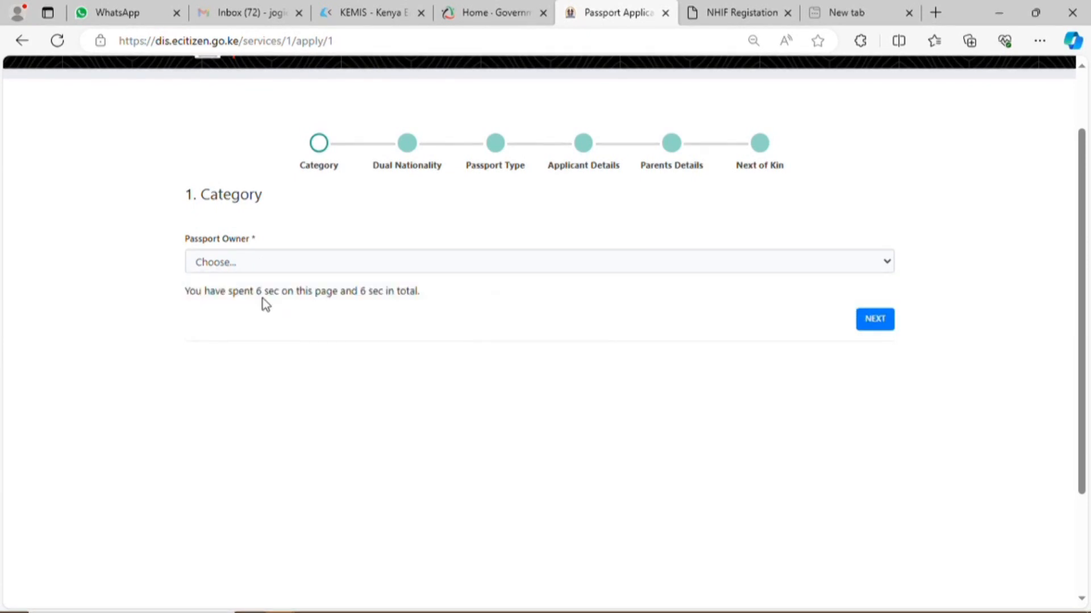
left_click(869, 326)
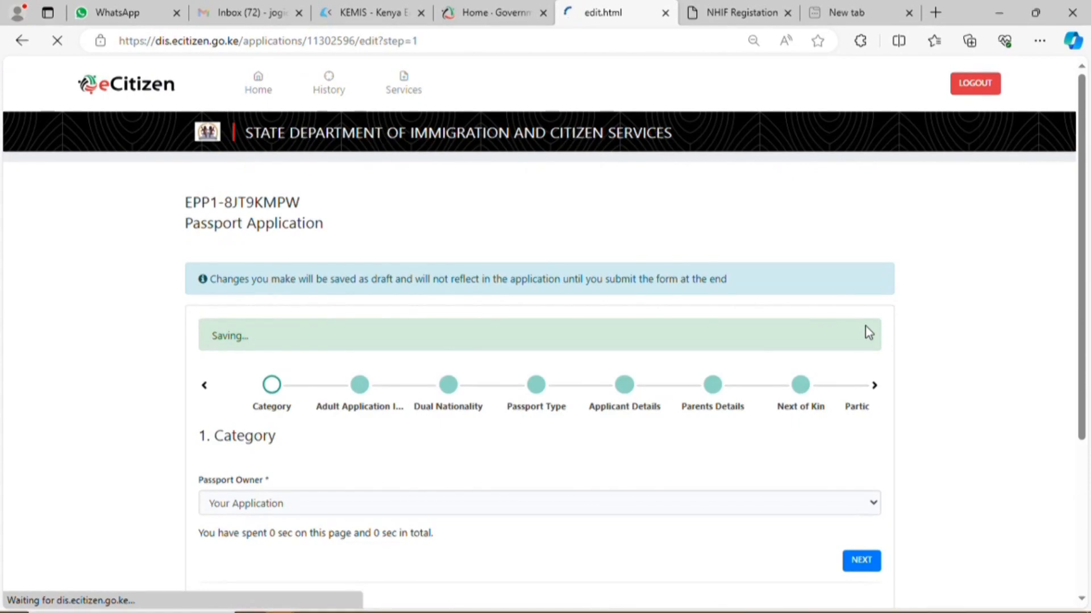
- Read through the adult passport application instructions, including how to apply, the submission requirements and the passport fees
scroll(579, 398, "down", 1)
scroll(579, 398, "up", 1)
scroll(579, 399, "down", 1)
scroll(581, 404, "down", 8)
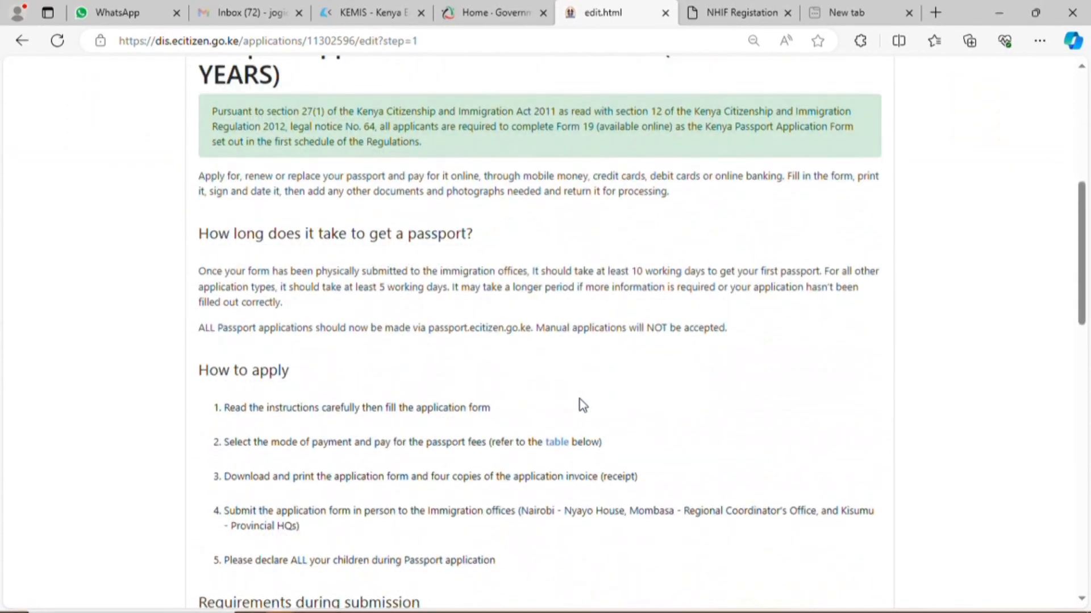
scroll(582, 405, "down", 2)
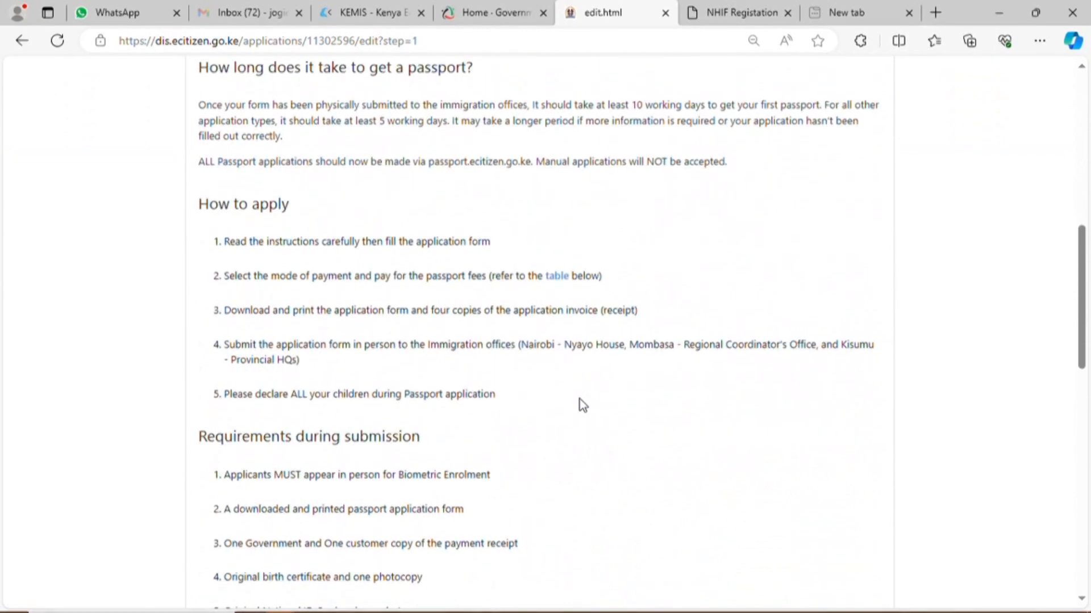
scroll(583, 405, "down", 1)
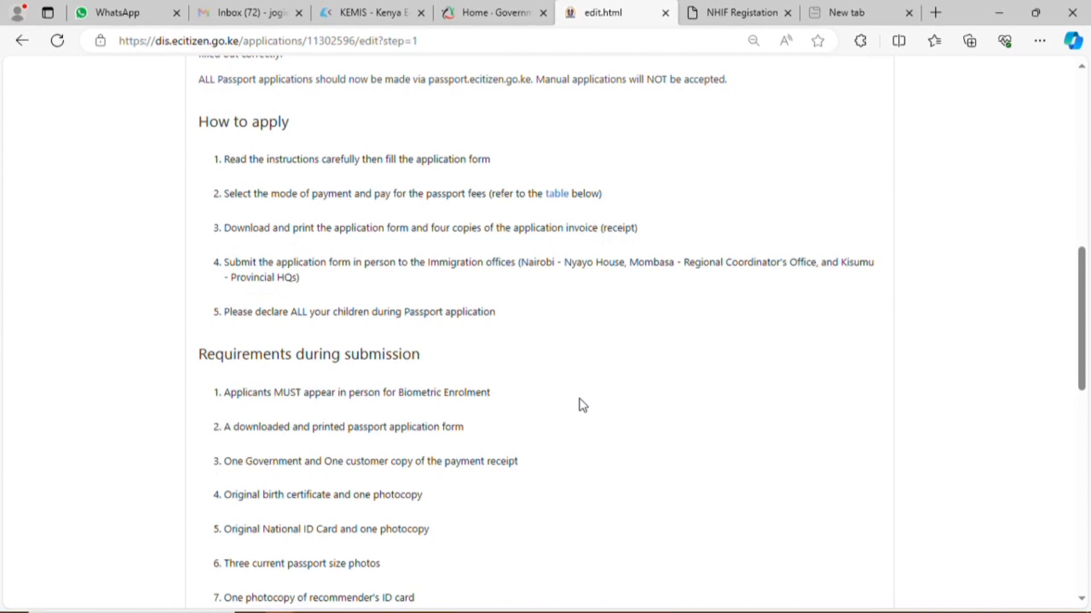
scroll(582, 404, "down", 1)
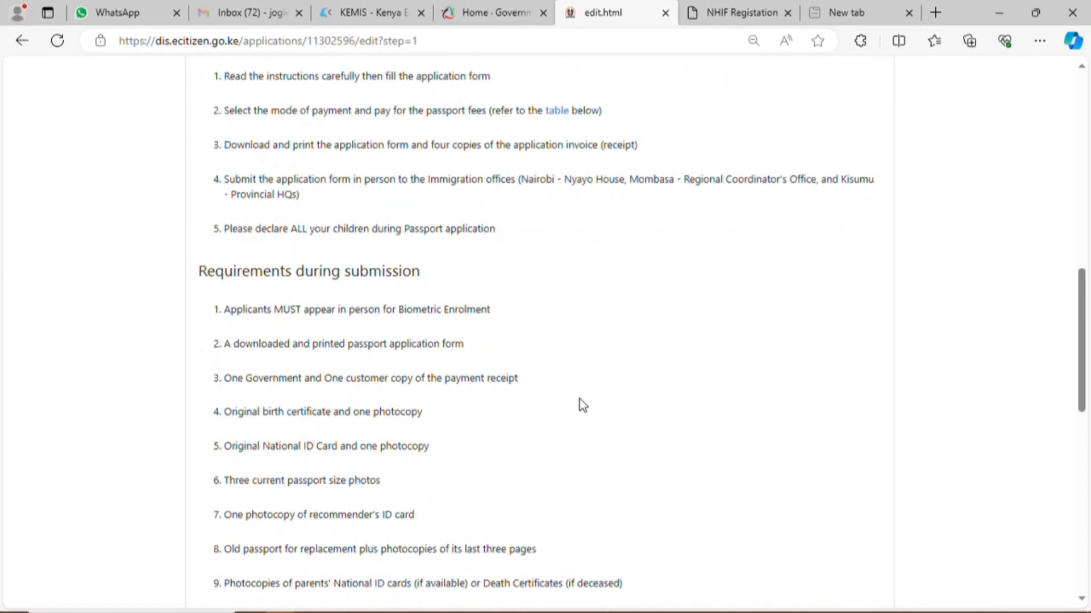
scroll(582, 404, "down", 2)
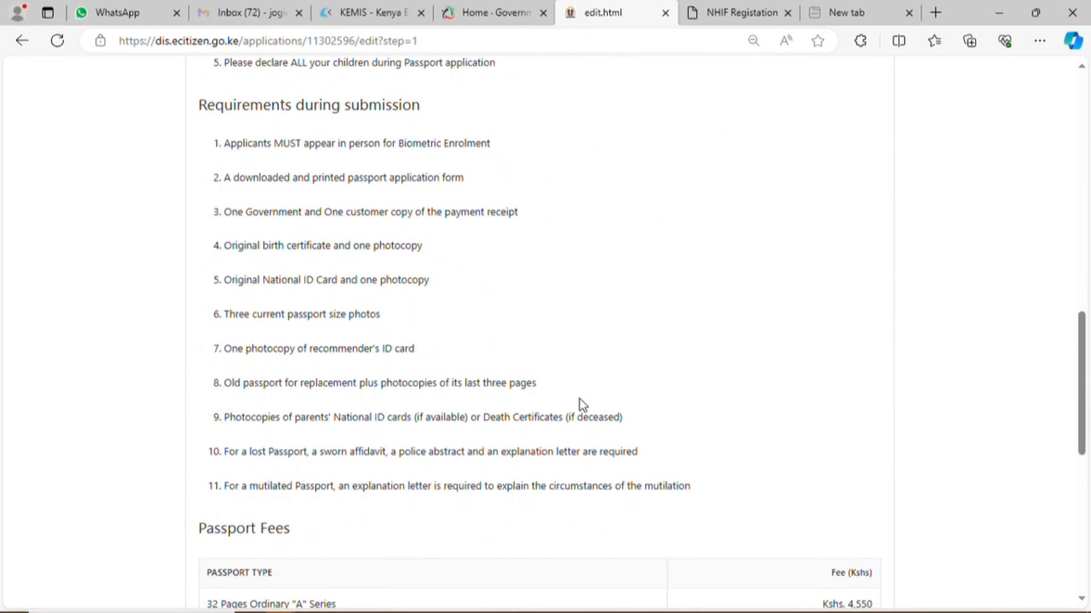
scroll(583, 405, "down", 3)
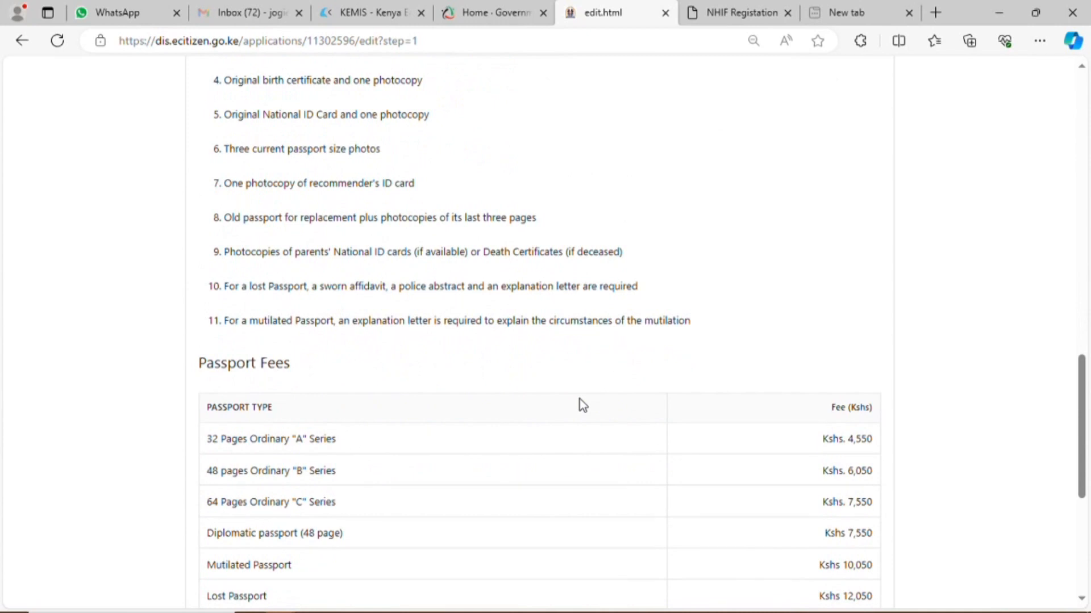
scroll(582, 405, "down", 2)
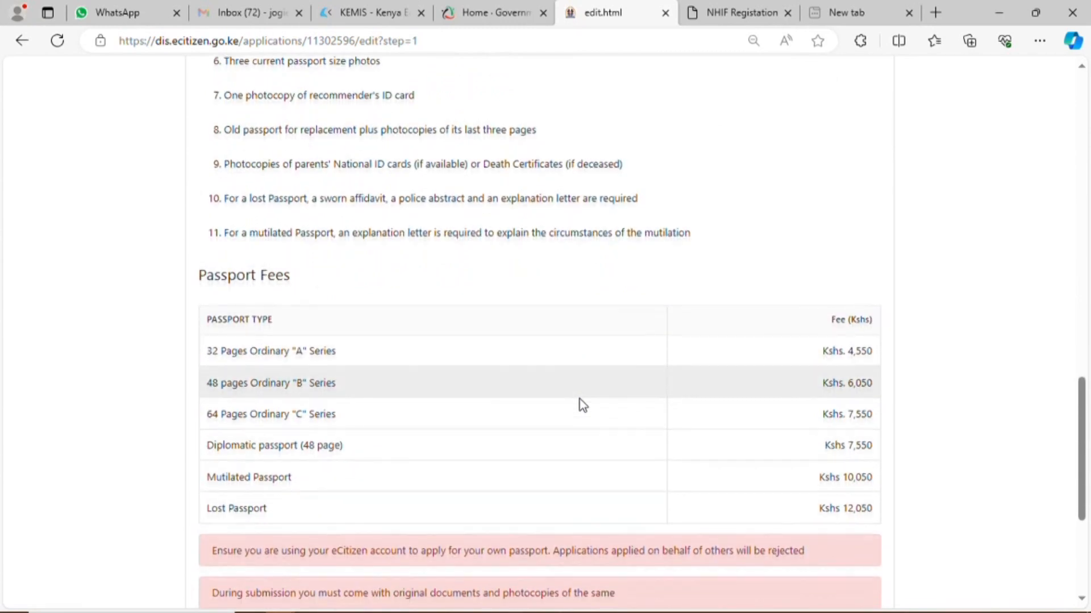
scroll(582, 404, "down", 3)
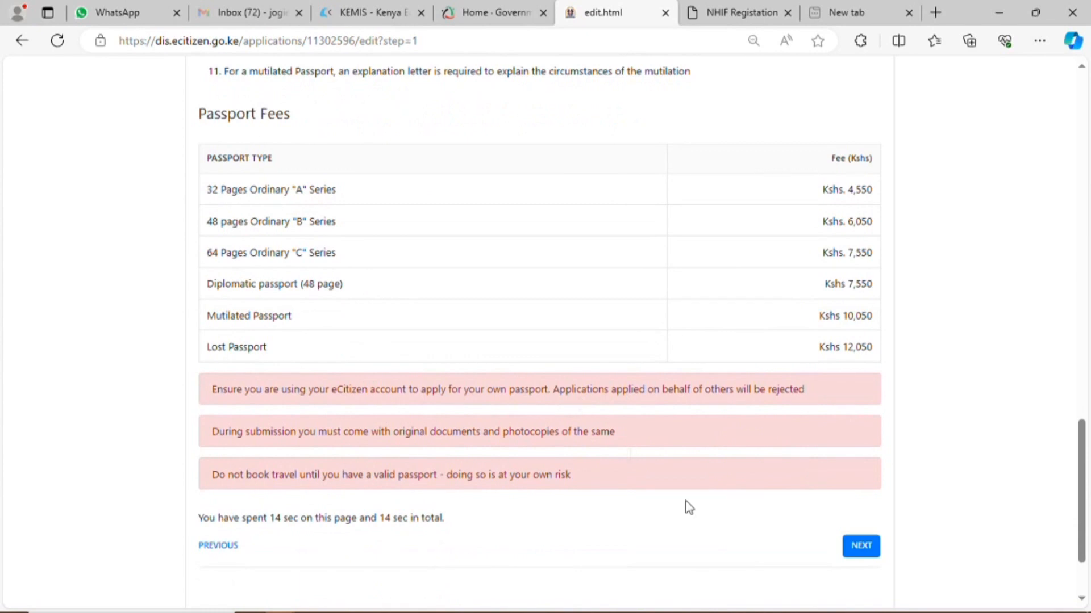
- Continue past the instructions, choose No for Dual Nationality, and proceed to the Passport Type page
left_click(852, 554)
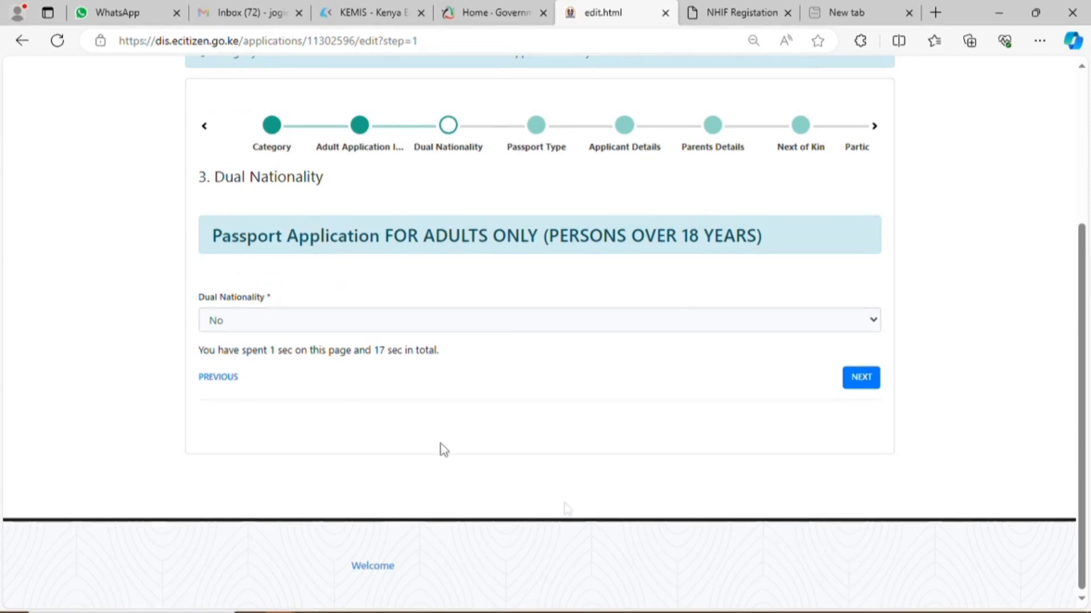
left_click(233, 320)
left_click(239, 363)
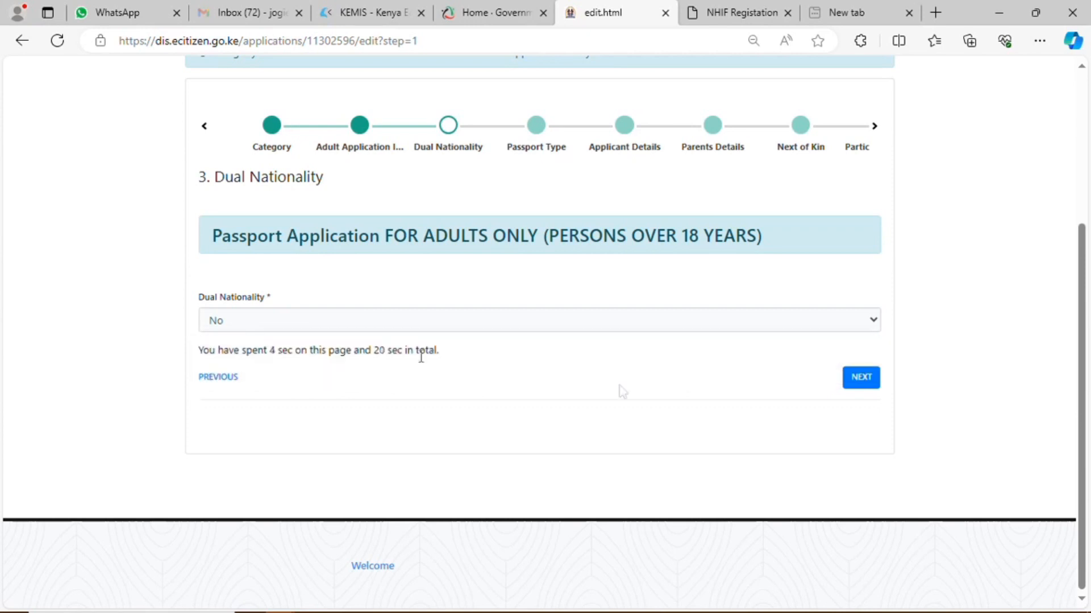
left_click(860, 378)
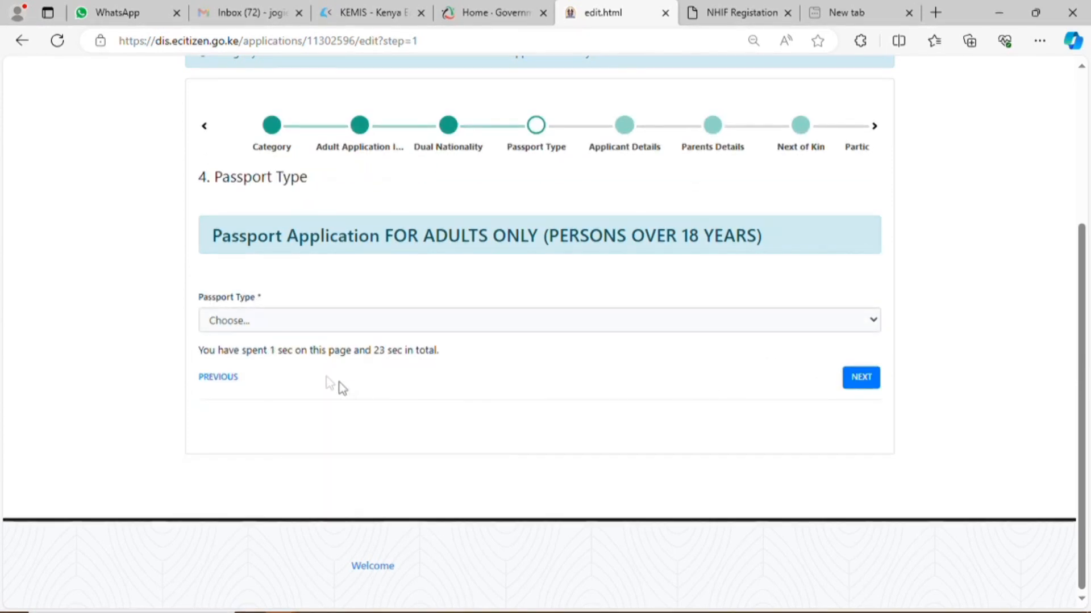
- Set the passport type to Ordinary and the ordinary application type to 01. First Time Passport
left_click(268, 327)
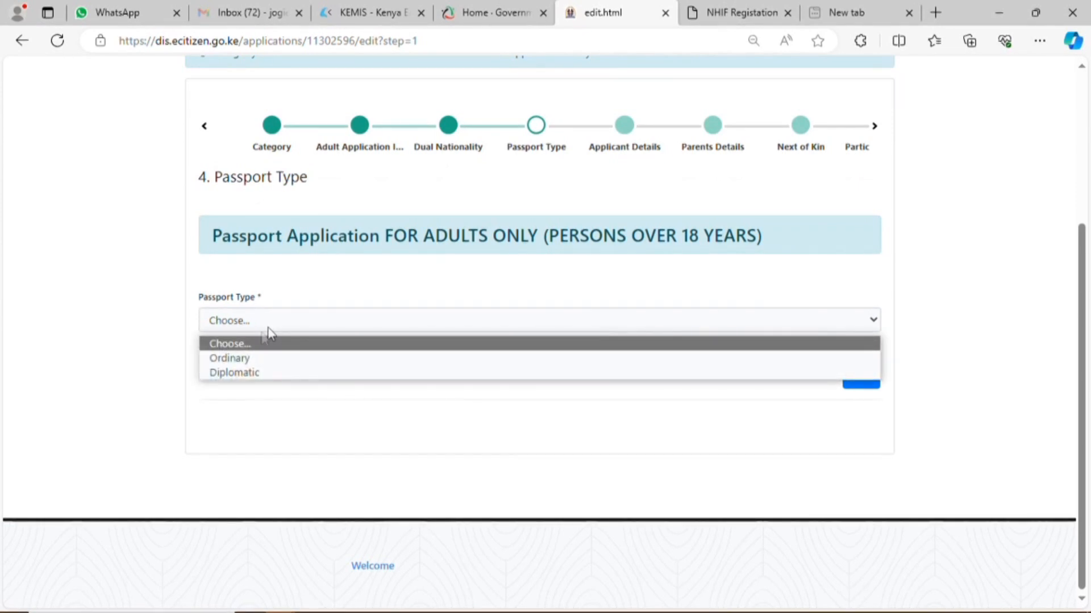
left_click(248, 358)
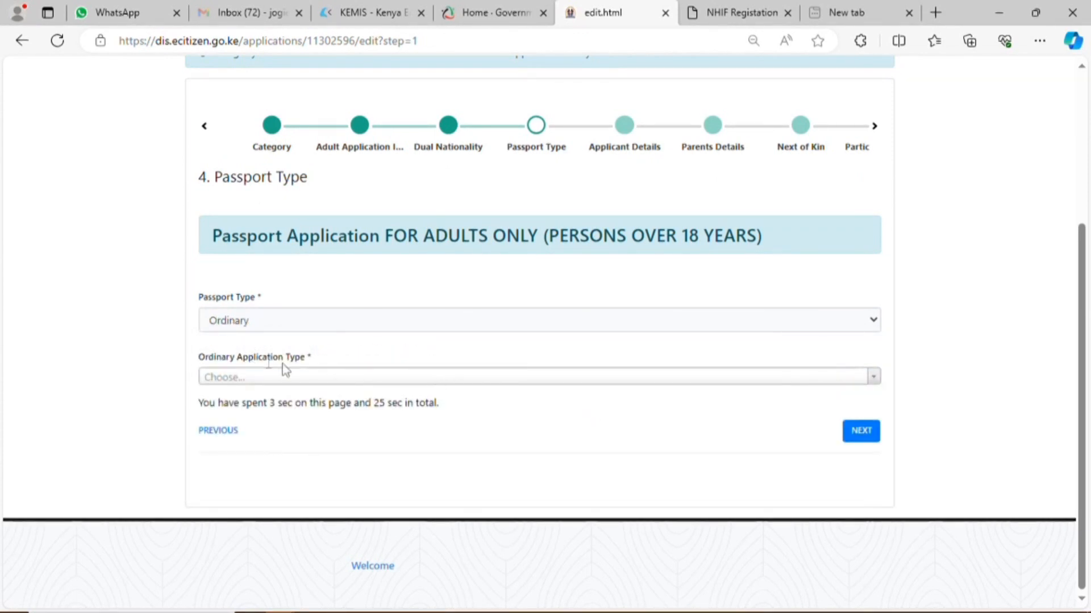
left_click(245, 379)
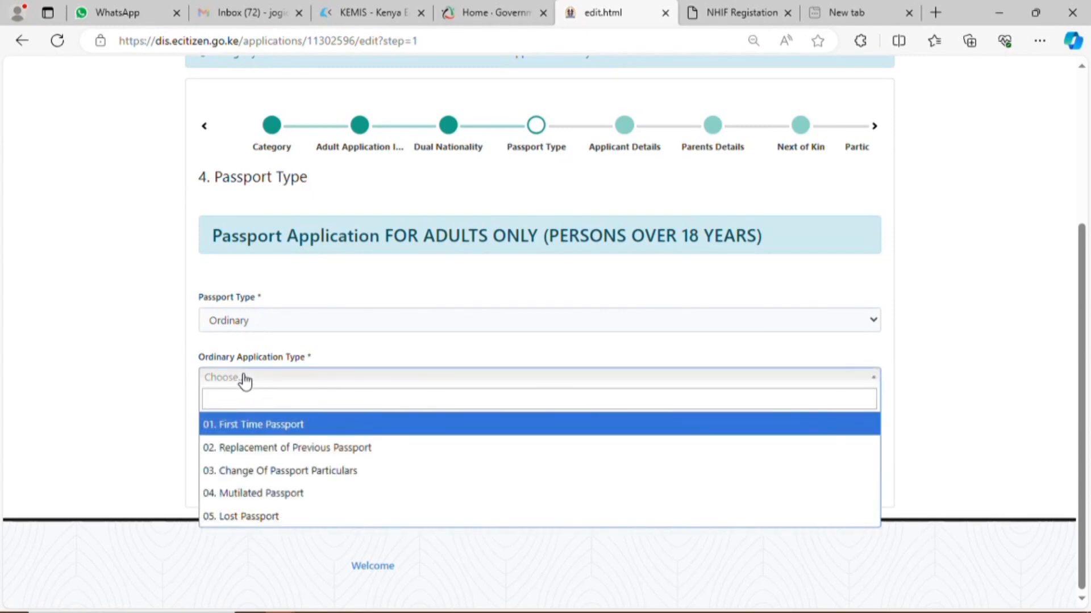
left_click(253, 431)
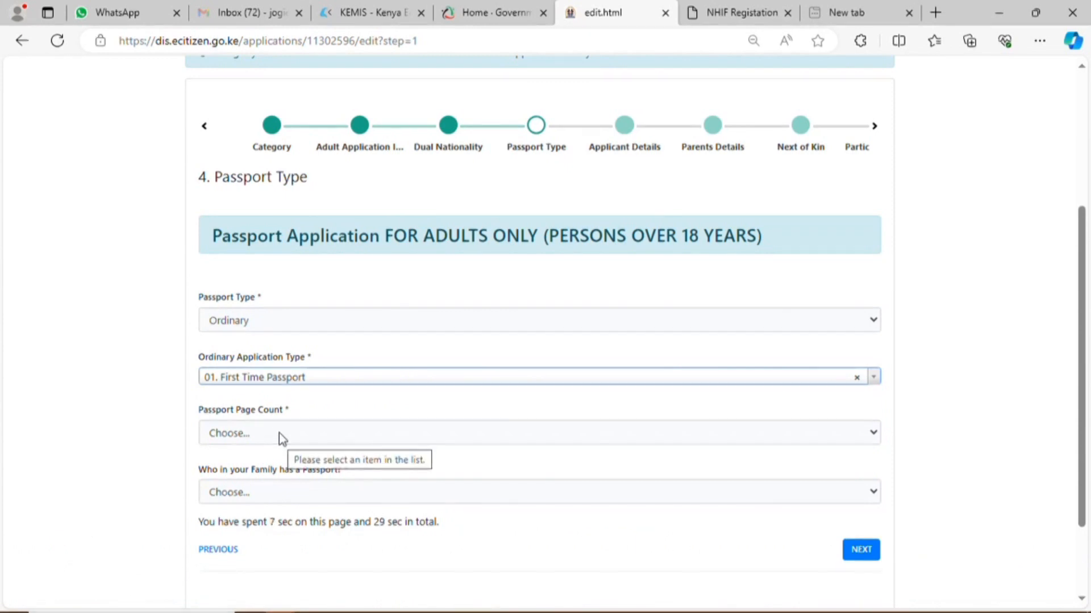
- Set the page count to 50 pages Ordinary "B" Series and the family passport holder to None, then proceed to Applicant Details
left_click(279, 433)
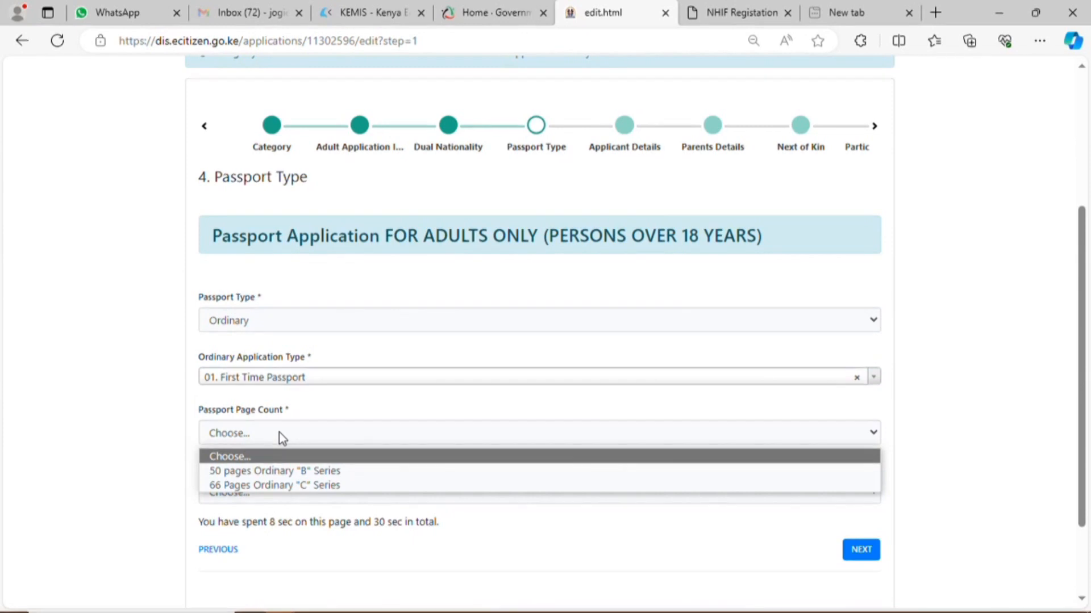
left_click(270, 471)
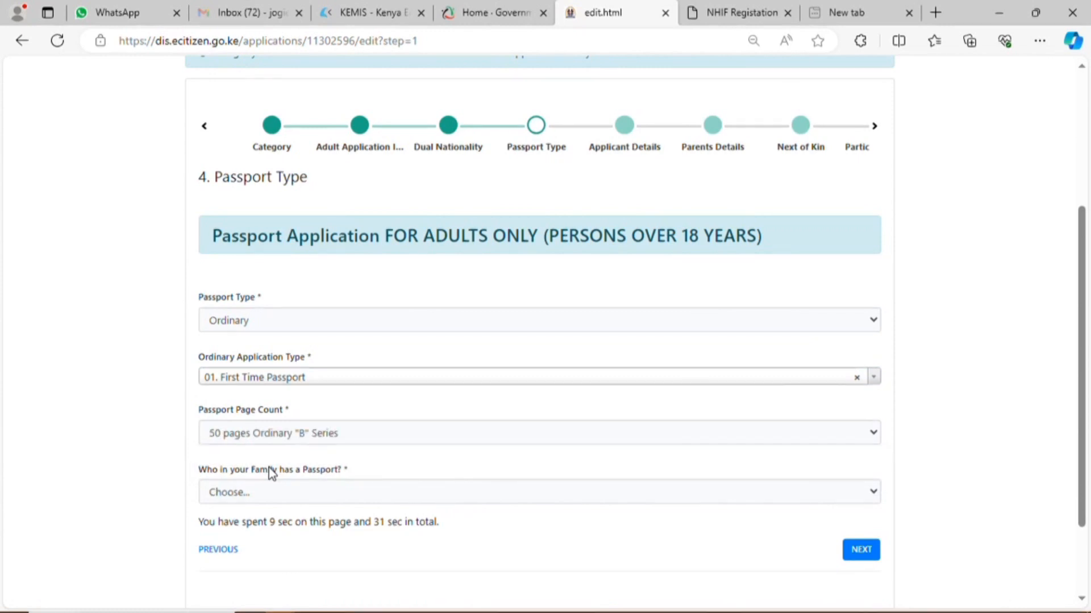
scroll(270, 473, "down", 2)
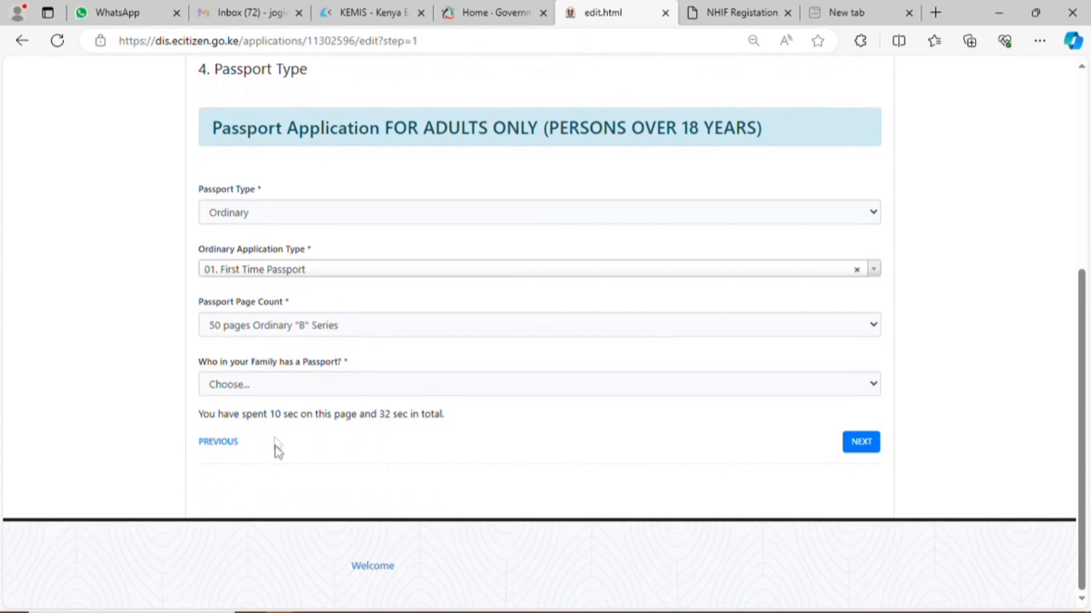
left_click(246, 390)
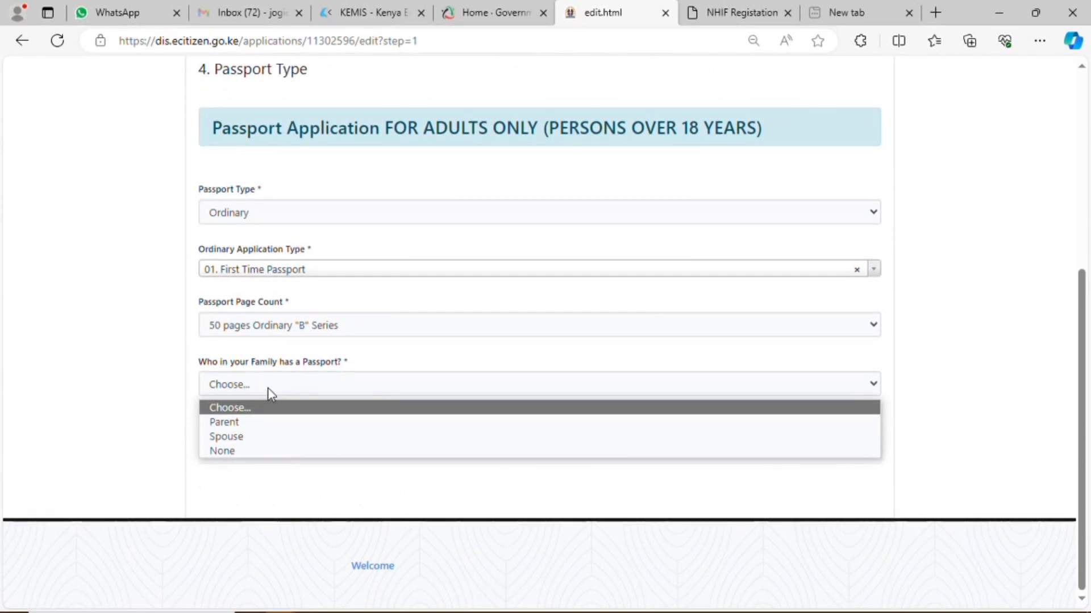
left_click(270, 451)
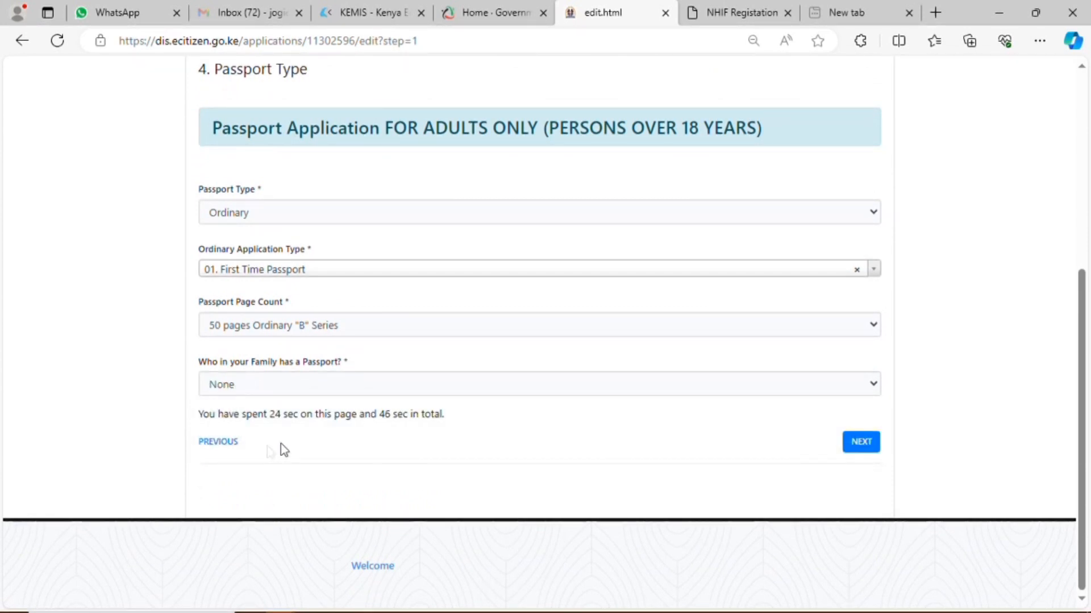
left_click(860, 444)
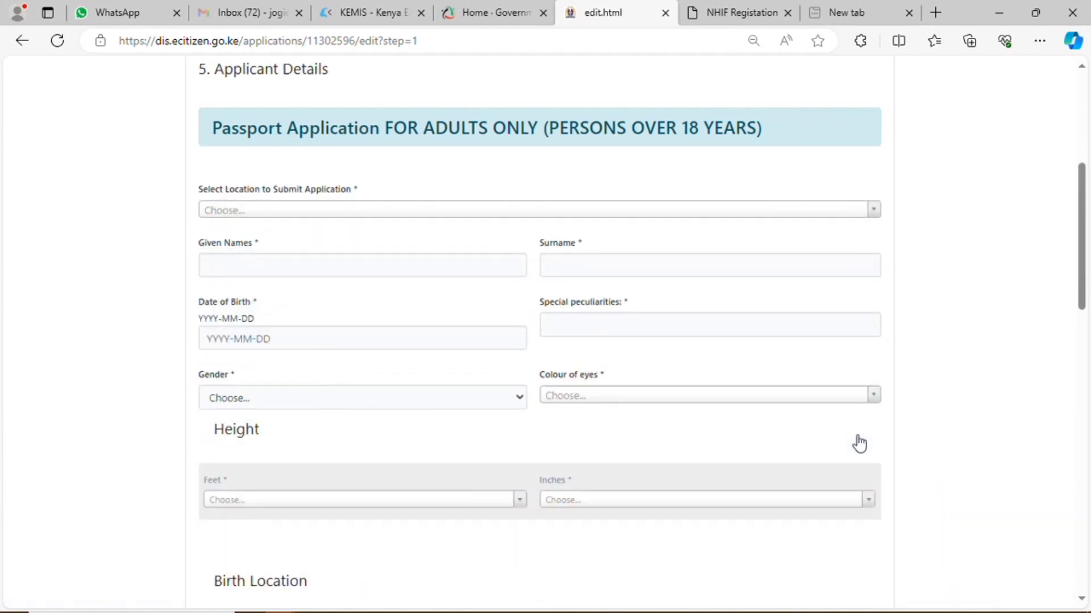
- Set the application submission location to Nairobi KE and enter the applicant's given names and surname
left_click(246, 211)
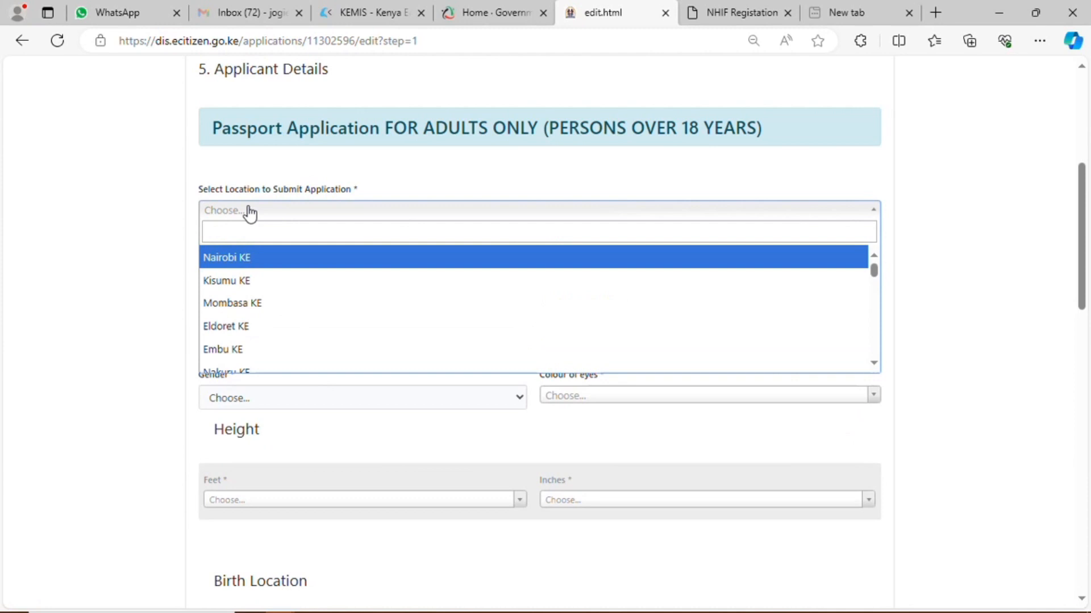
left_click(263, 263)
left_click(246, 263)
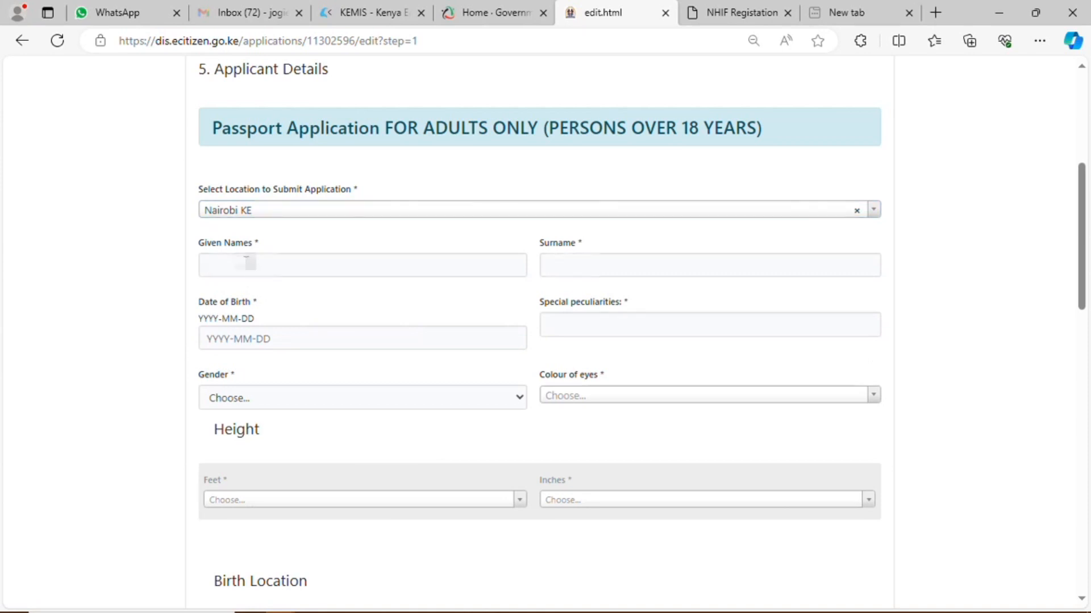
type("••••••••••")
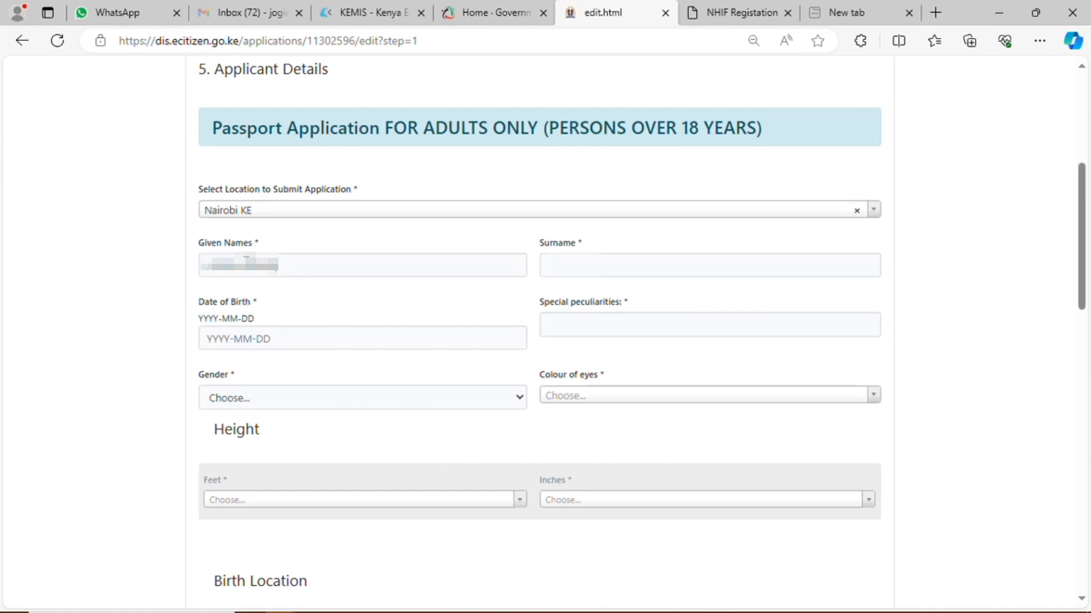
left_click(610, 271)
type("••••••••")
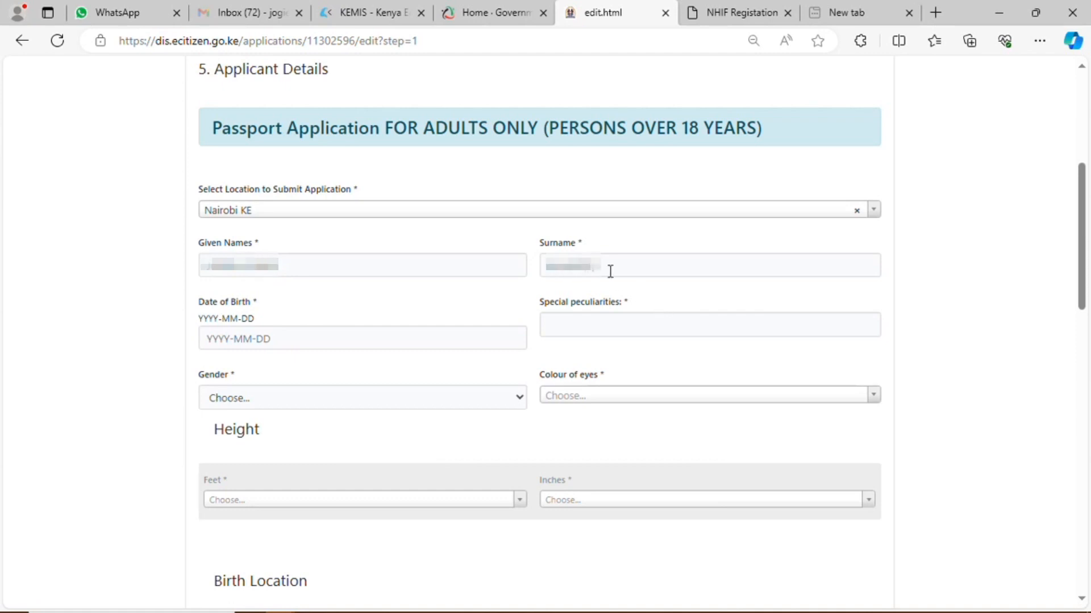
- Enter the applicant's date of birth in YYYY-MM-DD format
left_click(292, 344)
left_click(220, 339)
key("BackSpace")
left_click(249, 346)
type("11-30")
- Fill in the special peculiarities as N/A, the gender as Male and the colour of eyes as Black
left_click(608, 333)
type("N/A")
left_click(520, 399)
left_click(331, 441)
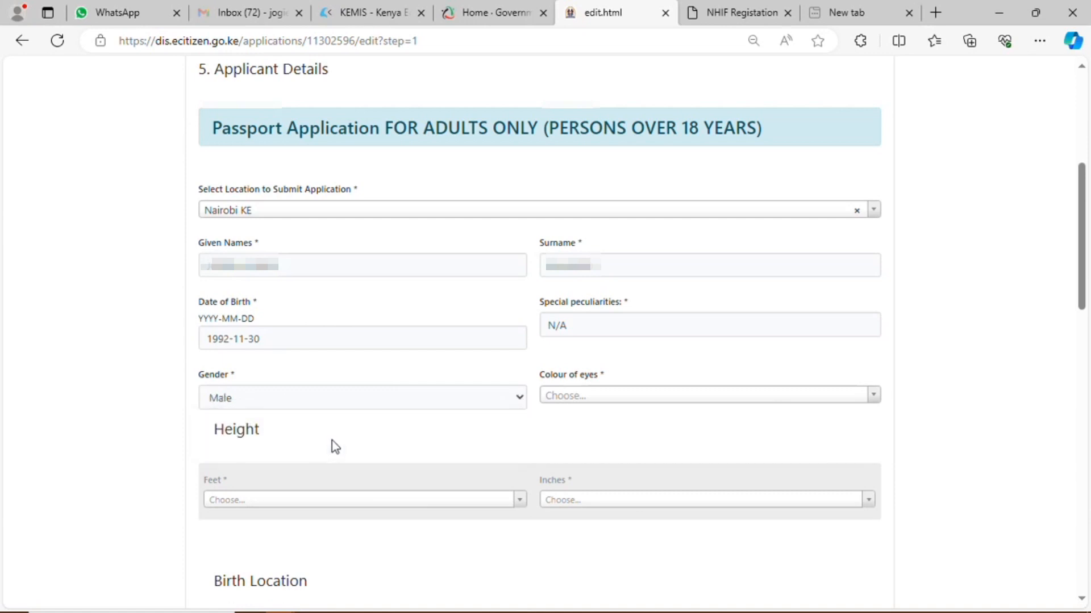
left_click(581, 397)
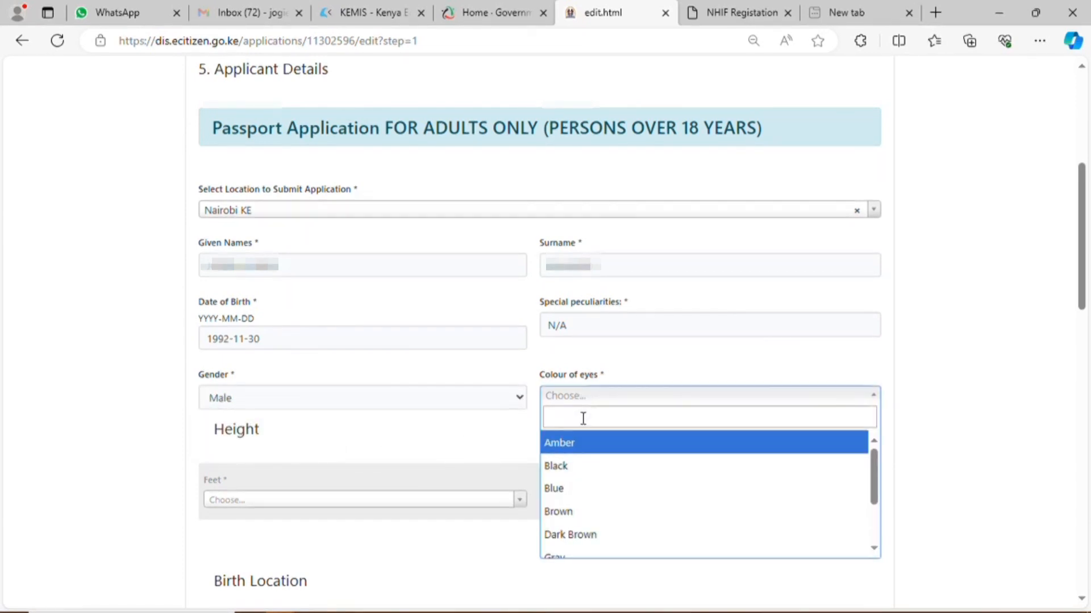
left_click(568, 472)
left_click(567, 471)
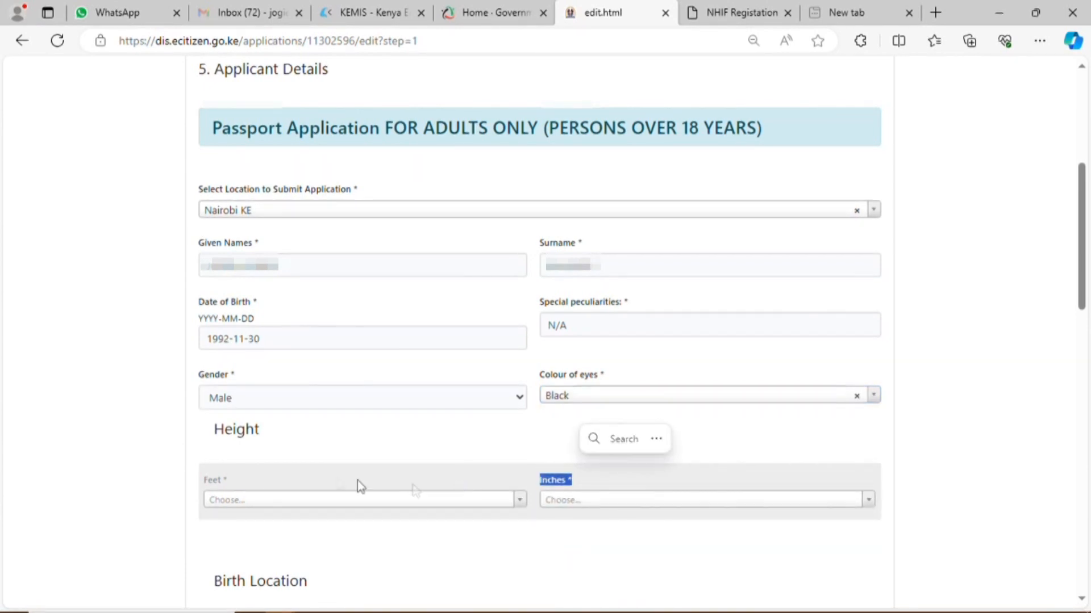
- Set the applicant's height to 5 feet 6 inches
scroll(302, 479, "down", 3)
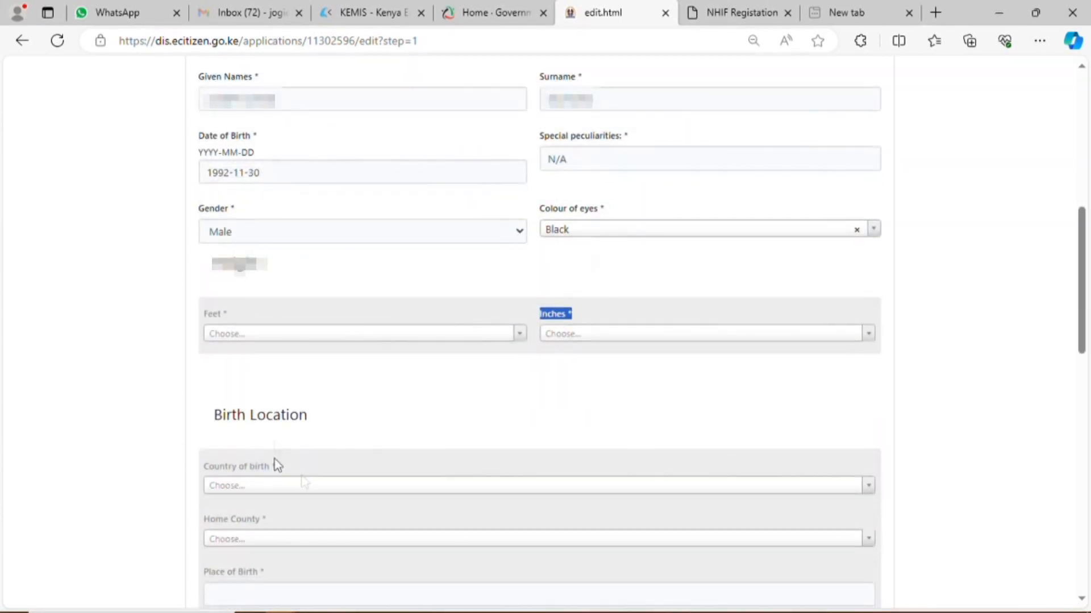
left_click(302, 337)
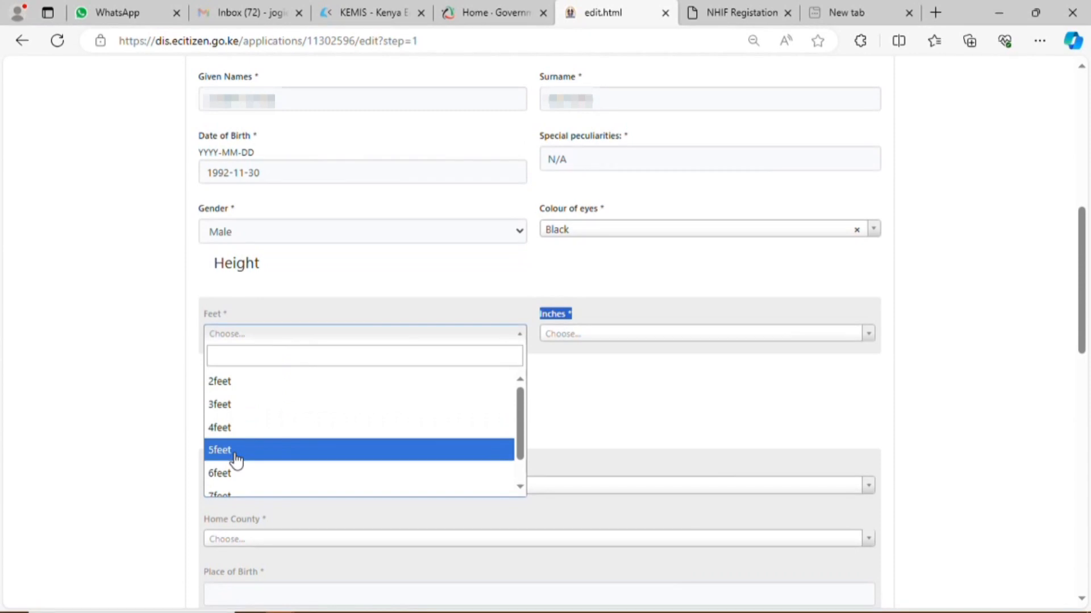
left_click(237, 451)
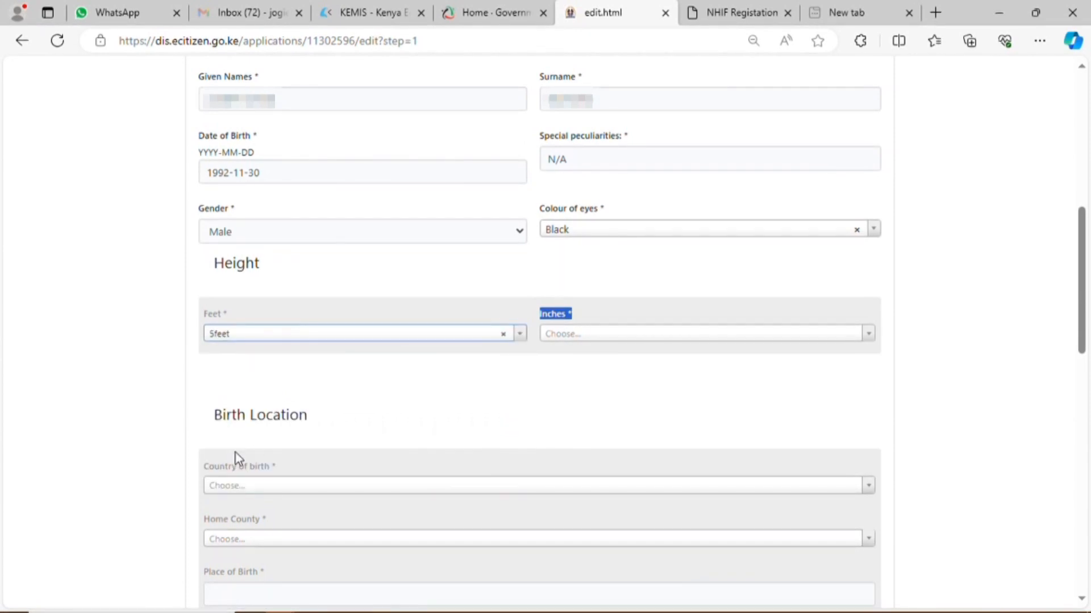
left_click(570, 339)
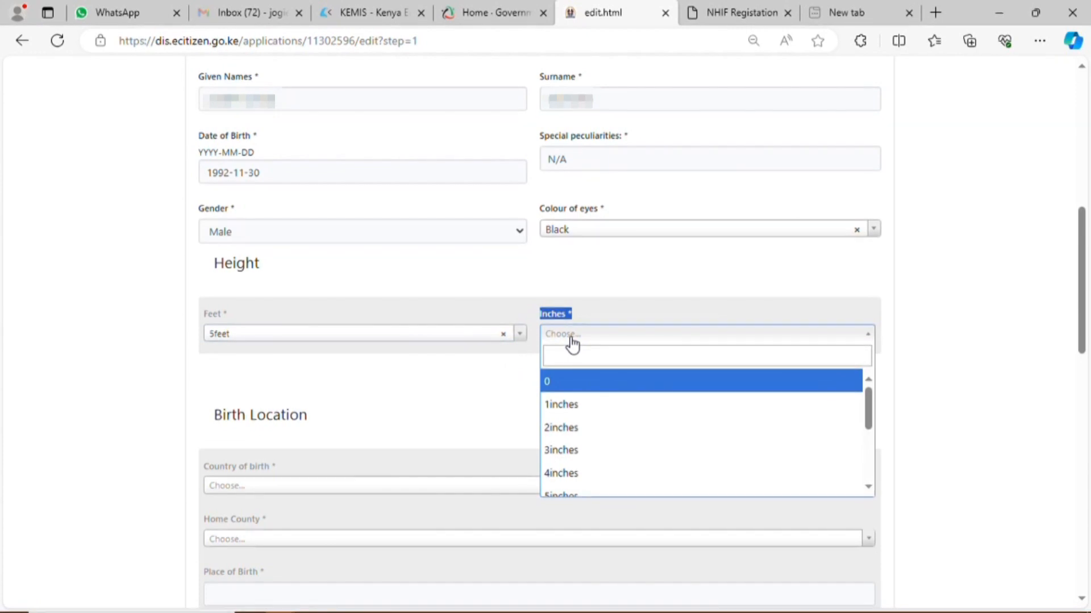
scroll(591, 441, "down", 1)
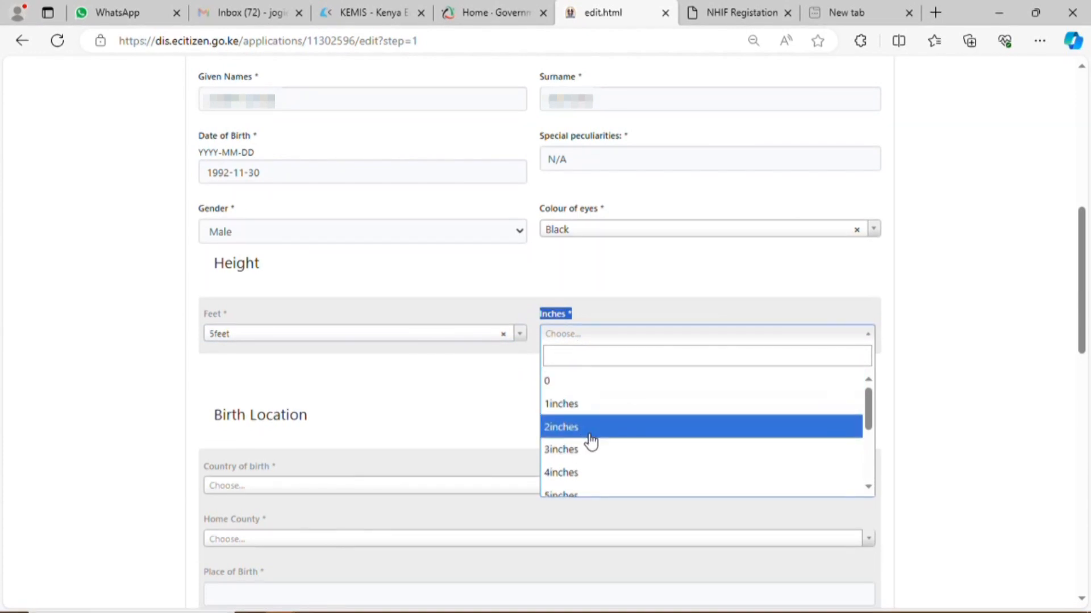
scroll(590, 441, "down", 1)
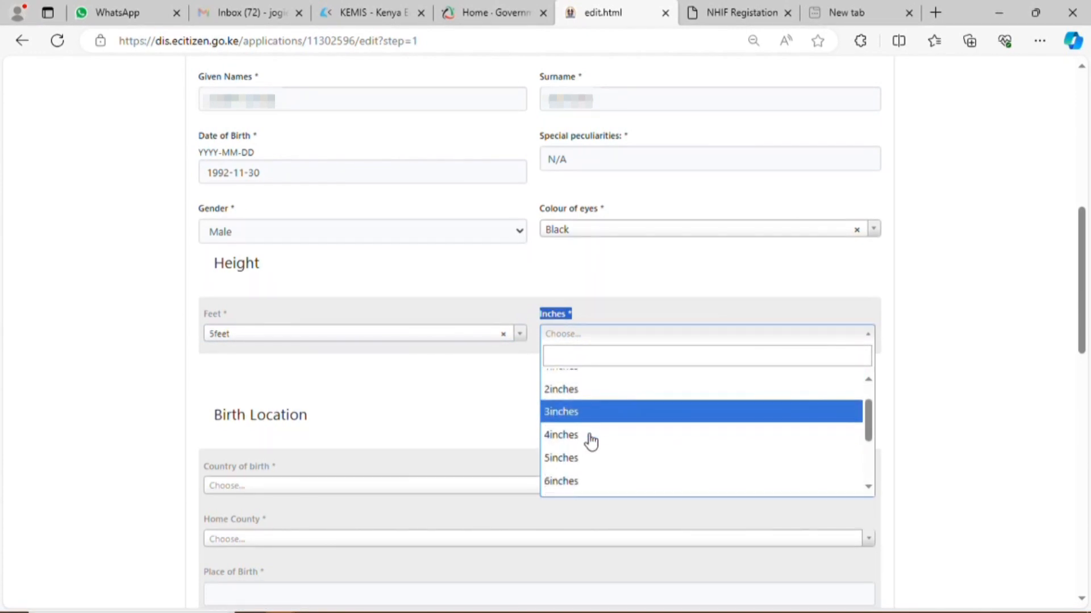
double_click(575, 487)
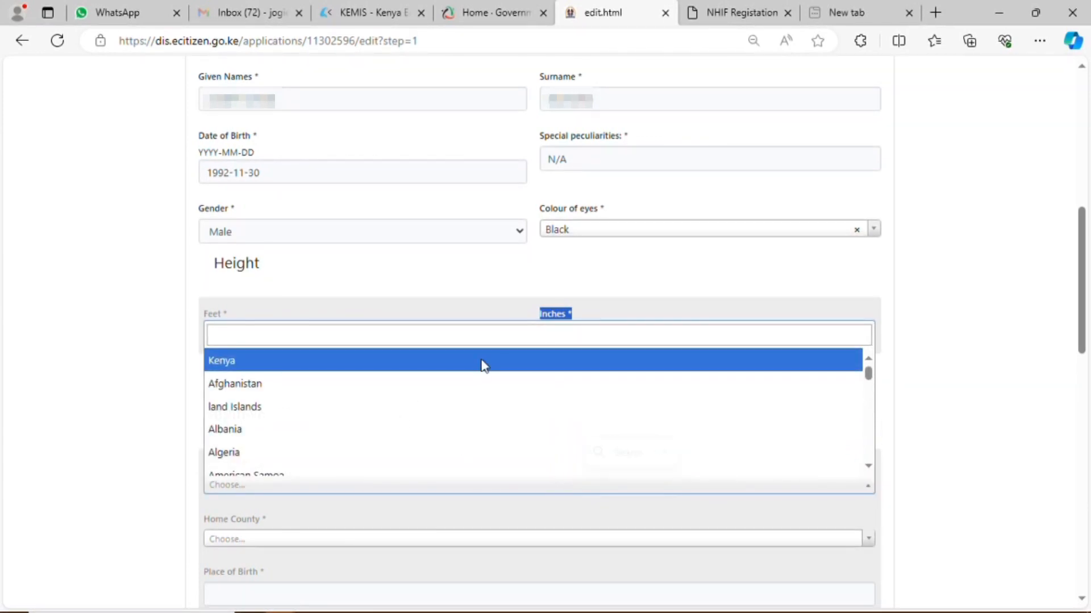
- Fill in the birth location with country Kenya, home county KIAMBU and place of birth THIKA
left_click(287, 369)
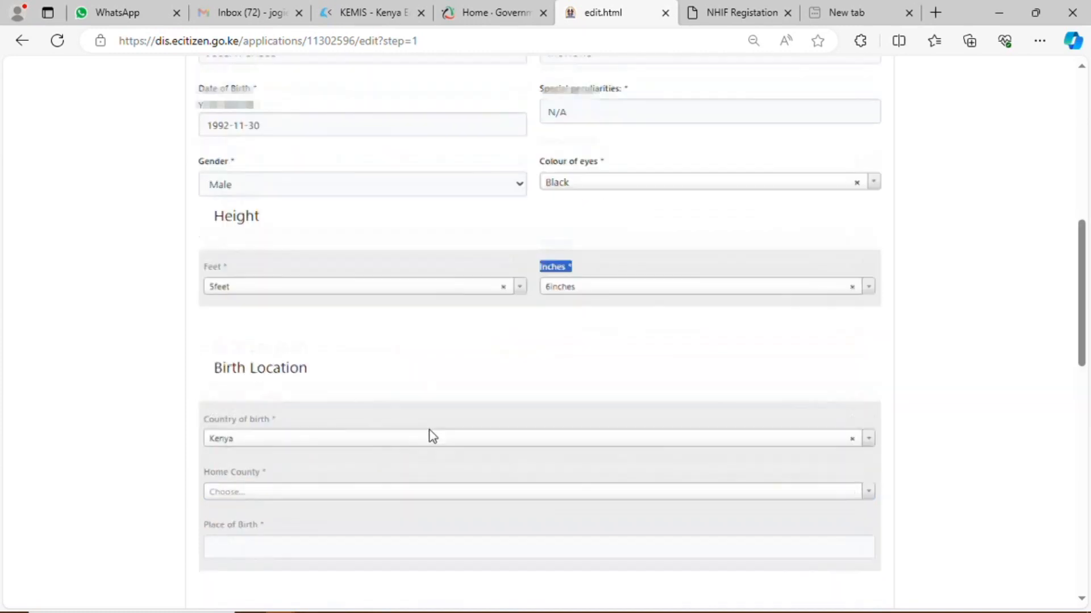
scroll(433, 436, "down", 4)
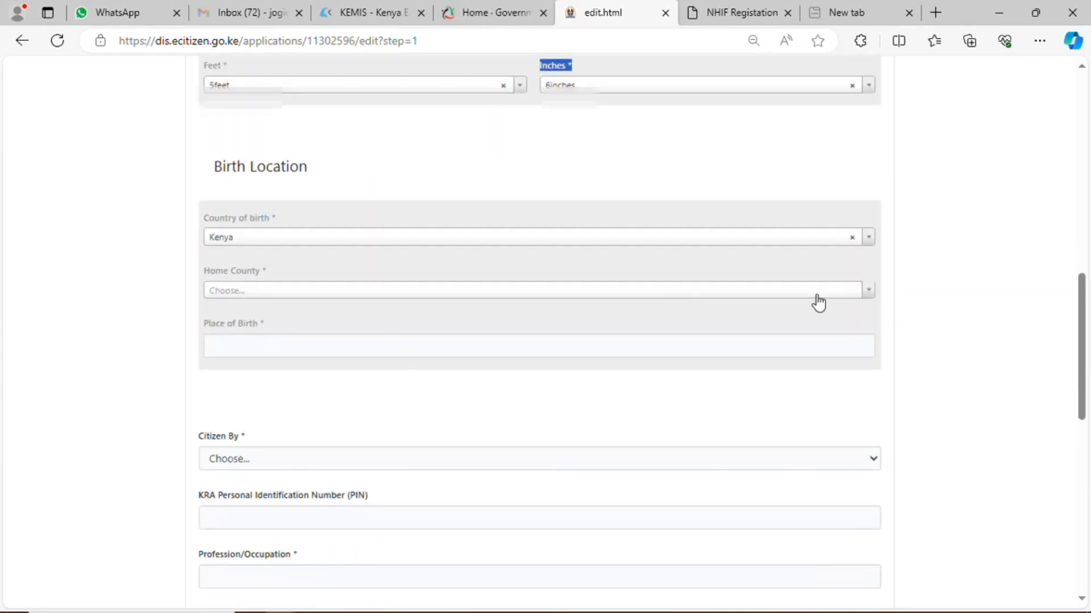
left_click(867, 292)
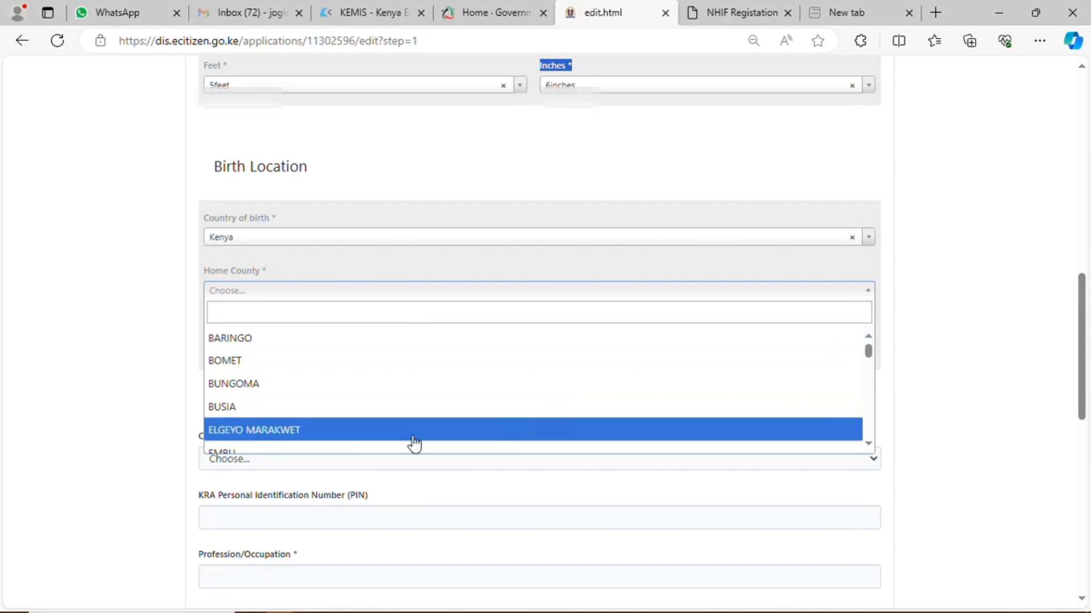
scroll(369, 392, "down", 3)
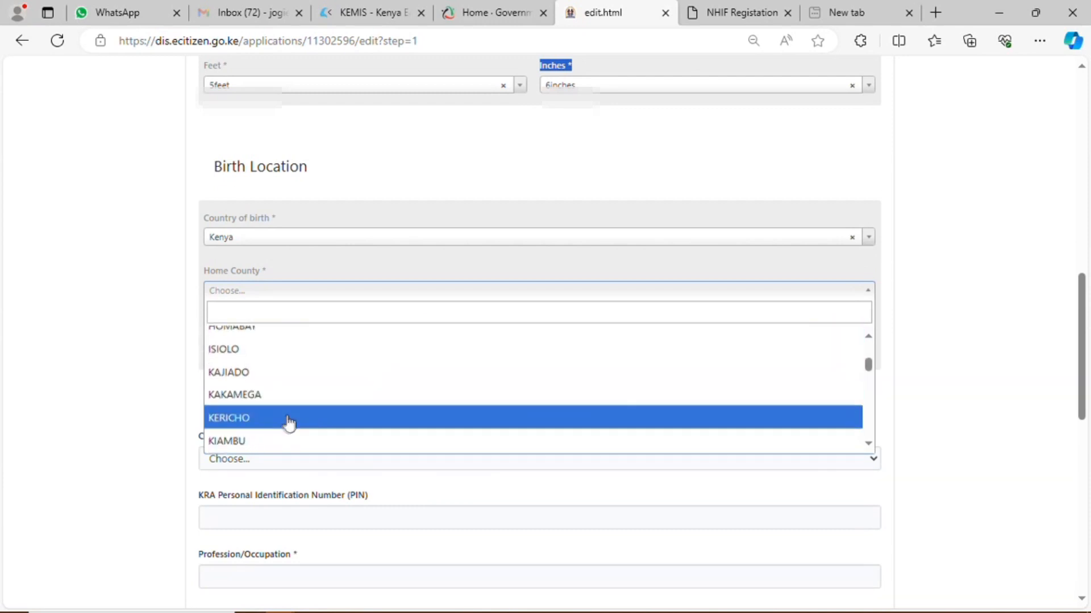
scroll(273, 426, "down", 1)
left_click(259, 430)
left_click(271, 348)
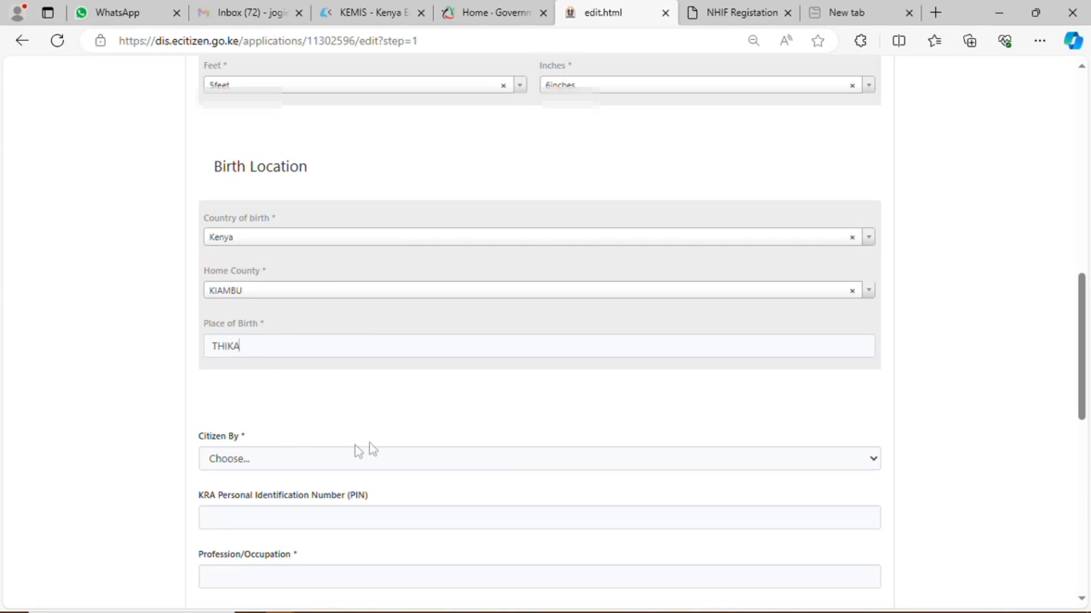
- Set the basis of citizenship to Kuzaliwa / Birth
scroll(369, 442, "down", 3)
left_click(295, 298)
left_click(287, 331)
left_click(287, 330)
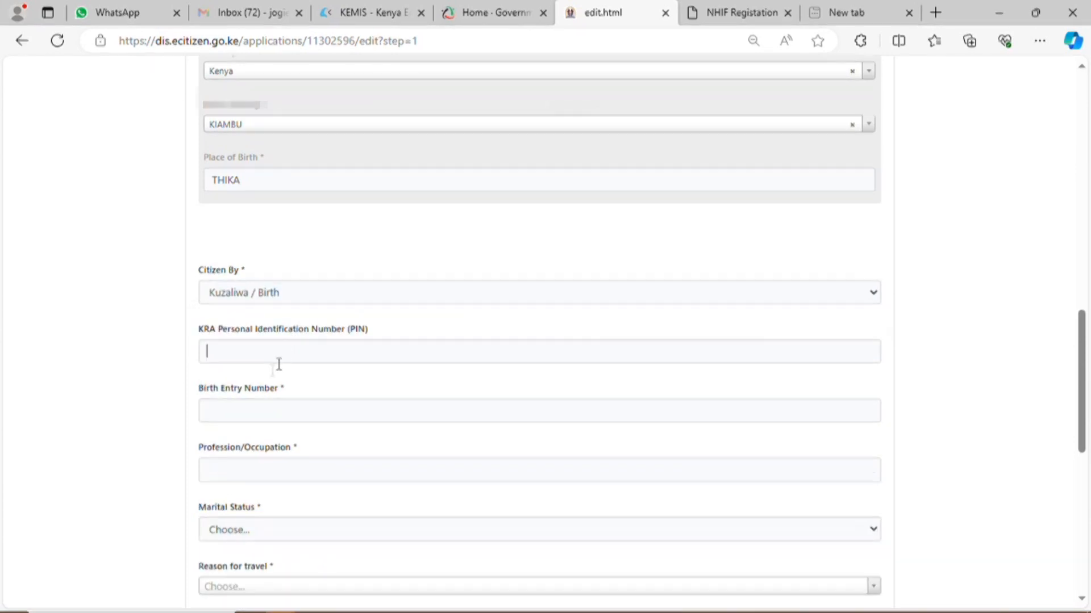
- Enter the applicant's birth entry number, leaving the KRA PIN blank
left_click(243, 418)
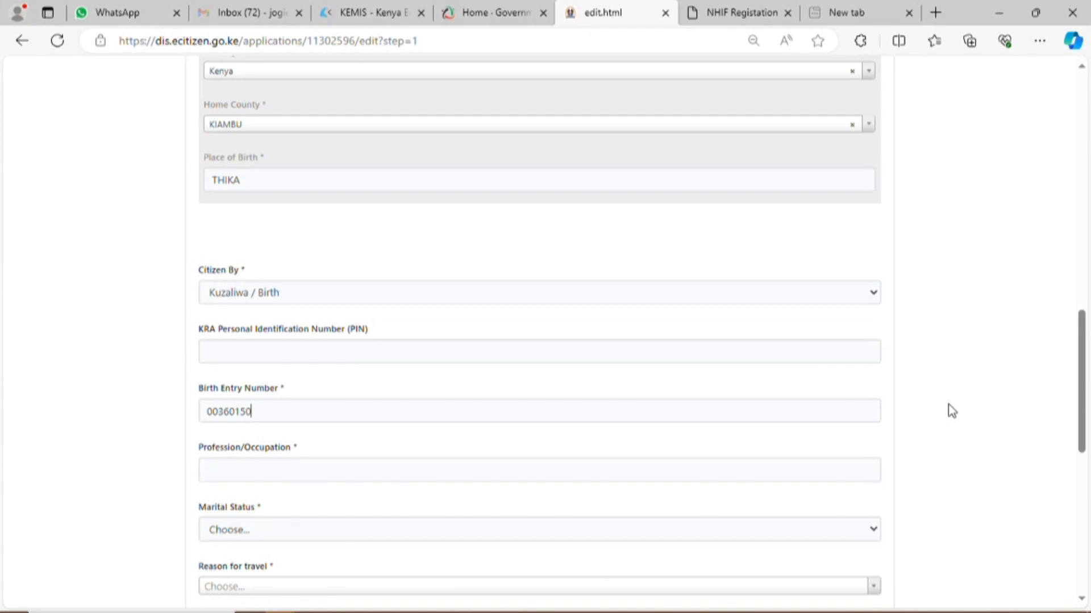
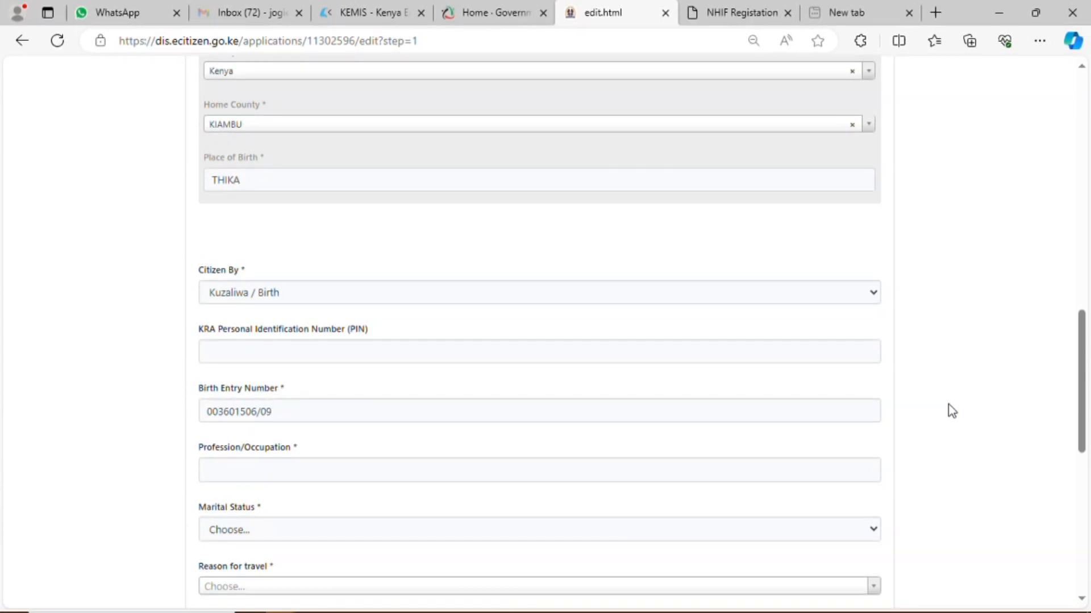
- Enter FARMER as the profession and set the marital status to Hujaolewa / Single
key("Tab")
scroll(170, 386, "down", 1)
type("FARMER")
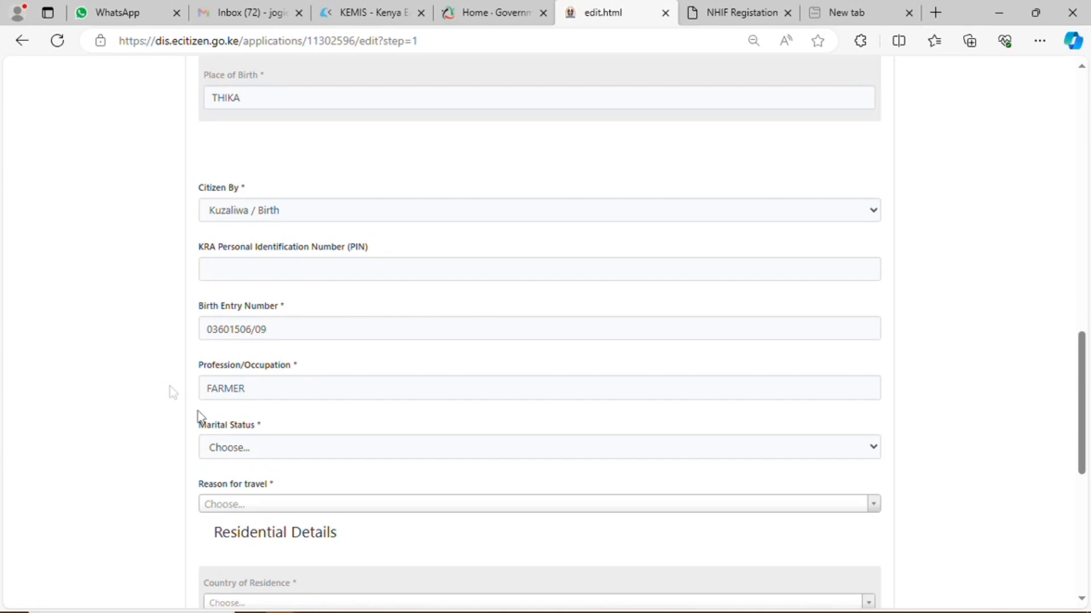
left_click(258, 444)
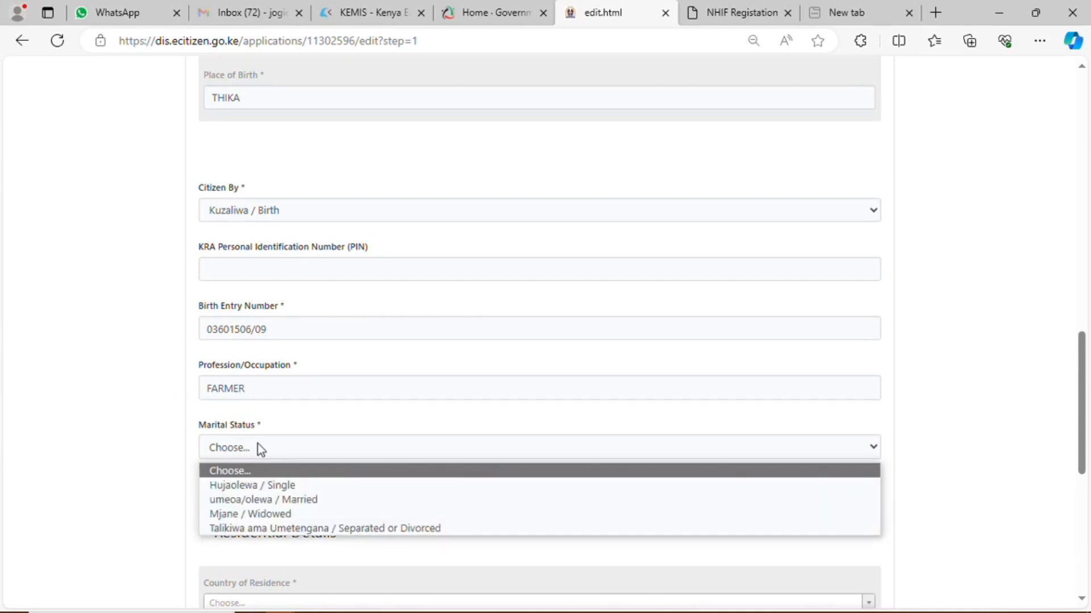
left_click(304, 486)
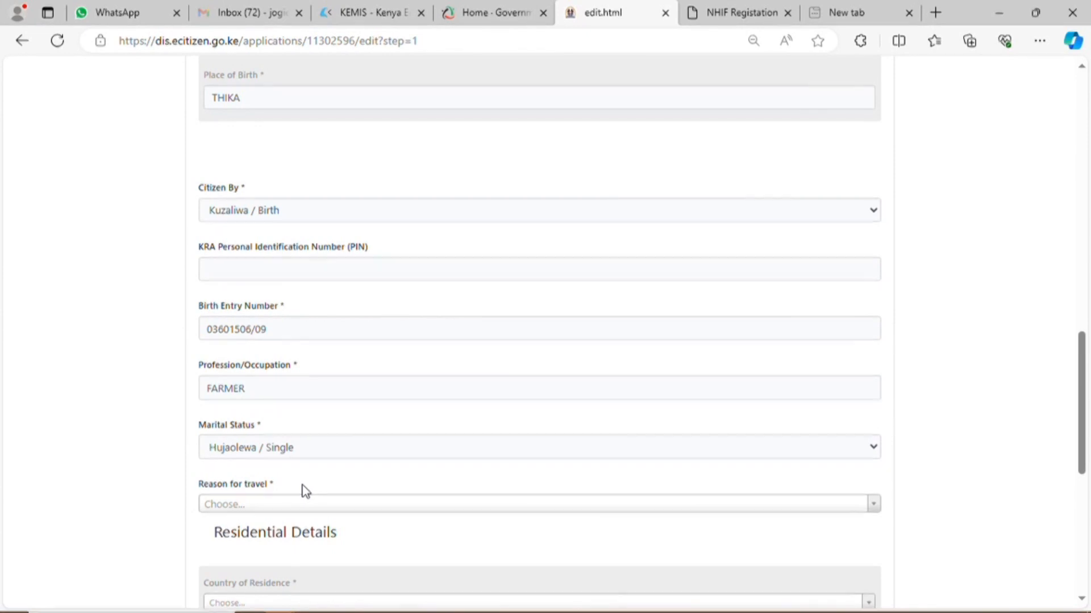
- Set the reason for travel to Work
left_click(373, 510)
left_click(374, 511)
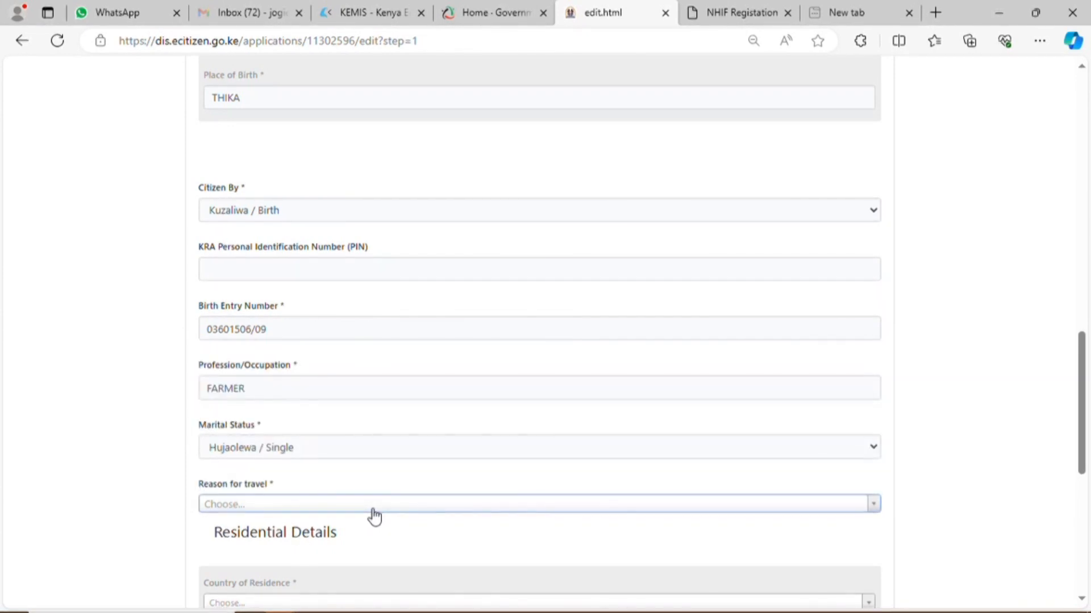
left_click(874, 506)
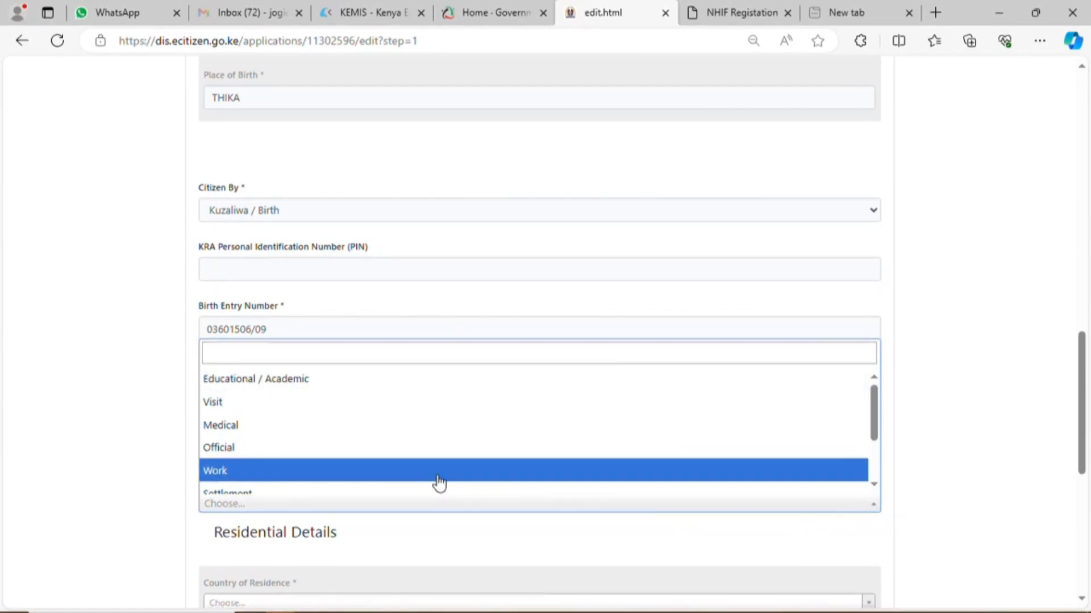
left_click(439, 479)
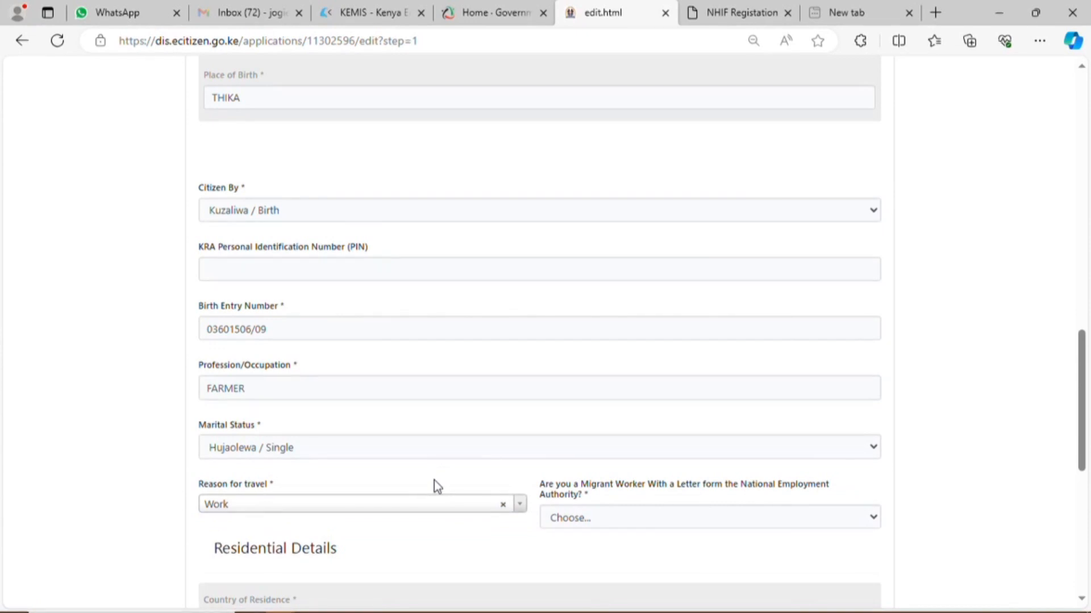
scroll(438, 483, "down", 3)
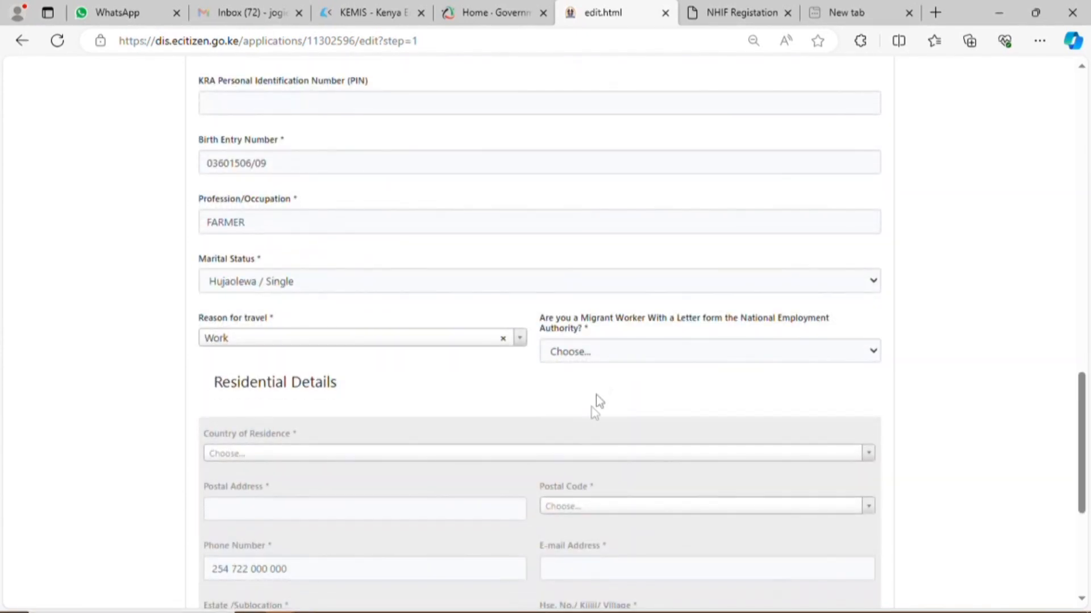
- Answer NO to being a migrant worker with an employment authority letter and set the country of residence to Kenya
left_click(618, 357)
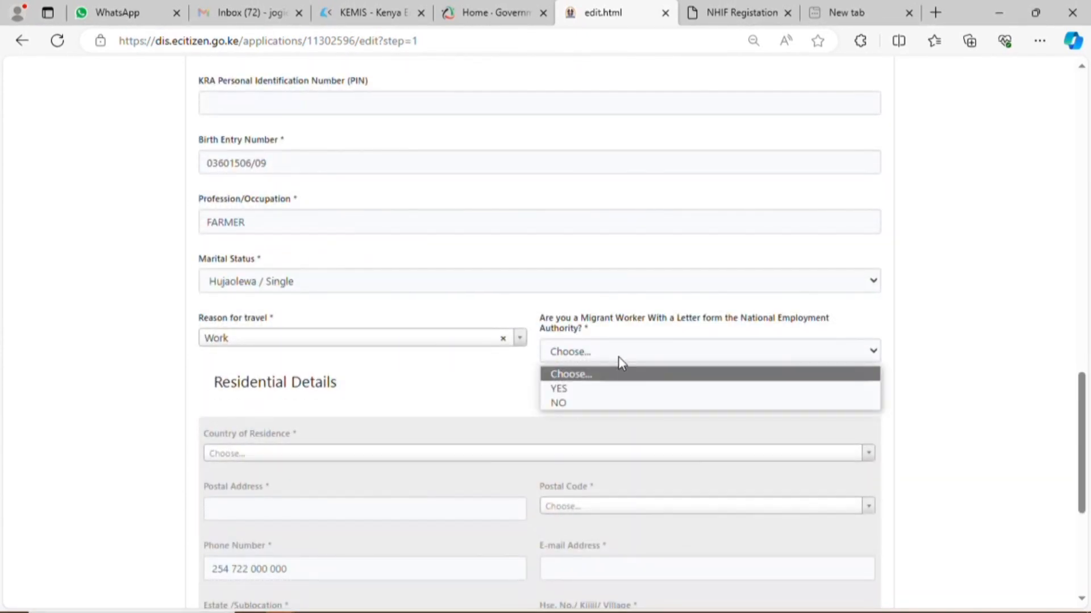
left_click(591, 405)
scroll(506, 470, "down", 3)
left_click(276, 289)
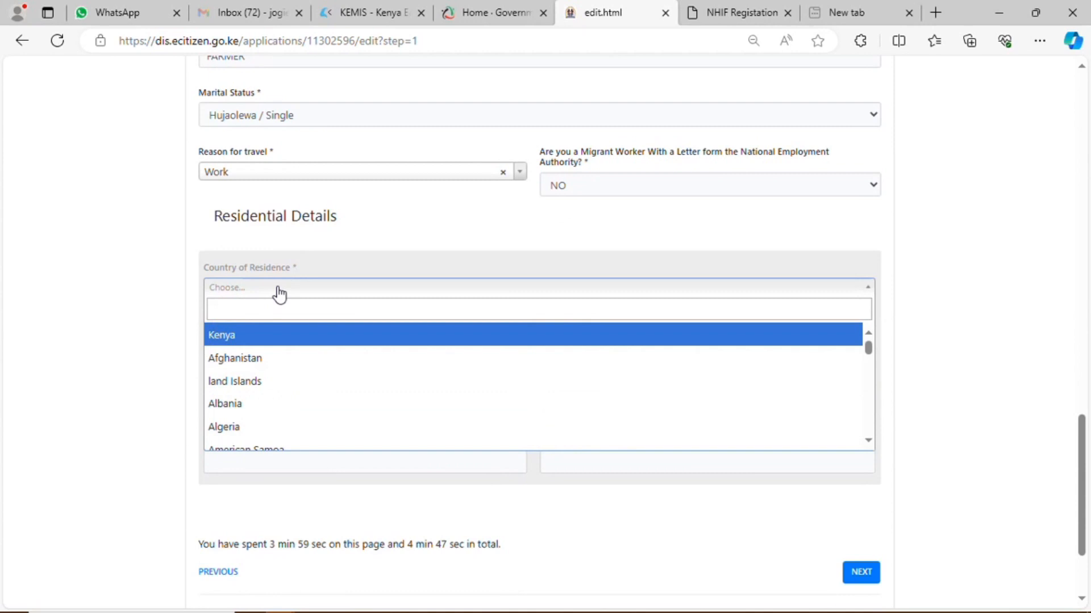
left_click(266, 340)
- Enter the applicant's postal address and choose the Thika postal code in the residential details
left_click(275, 341)
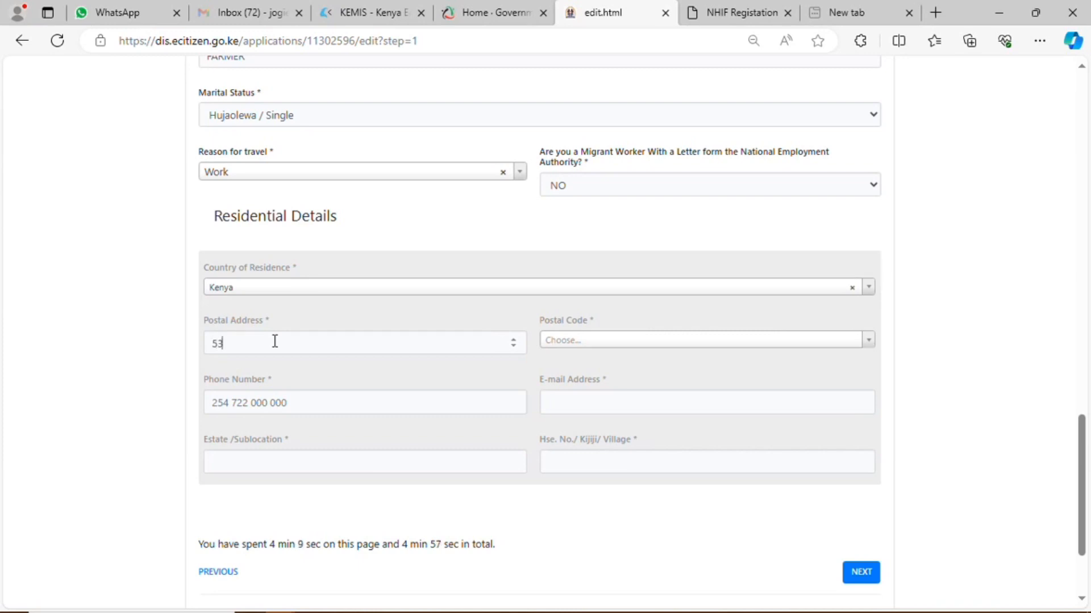
left_click(573, 351)
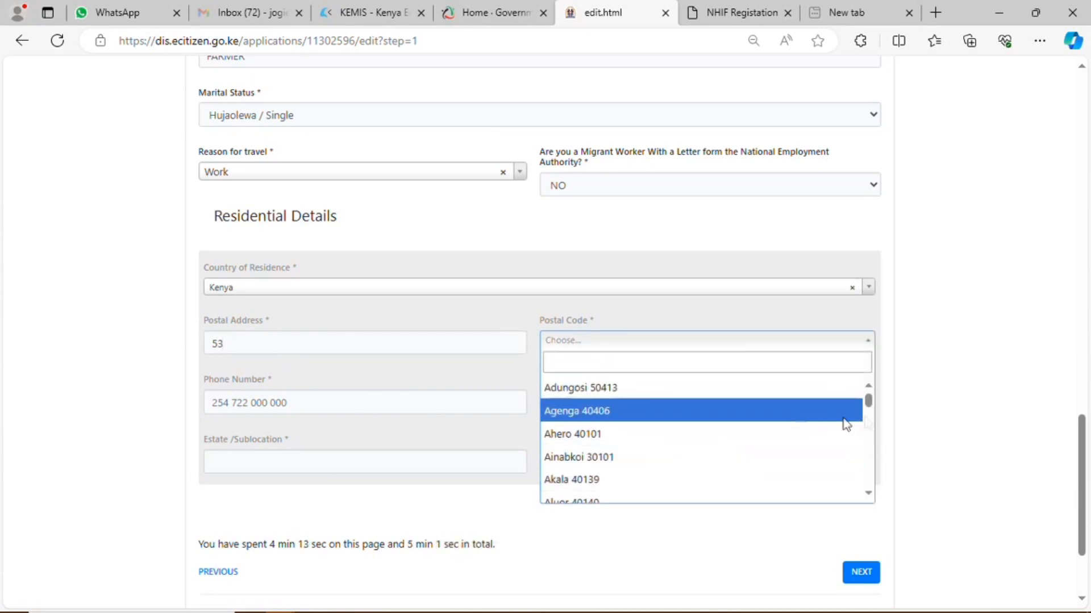
scroll(696, 430, "down", 1)
scroll(696, 430, "down", 3)
left_click_drag(864, 404, 867, 419)
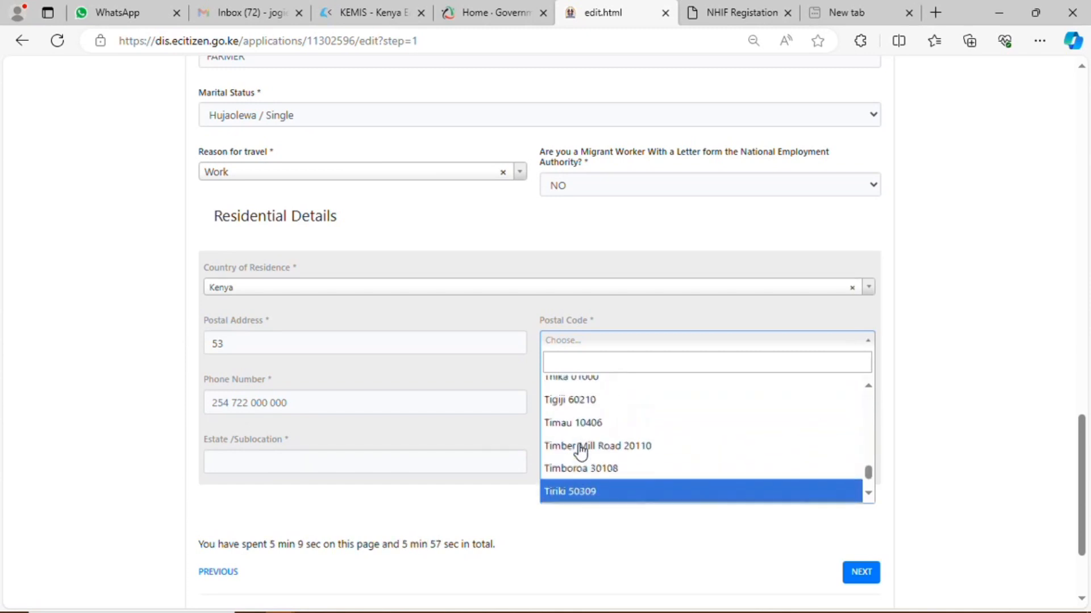
scroll(576, 452, "up", 3)
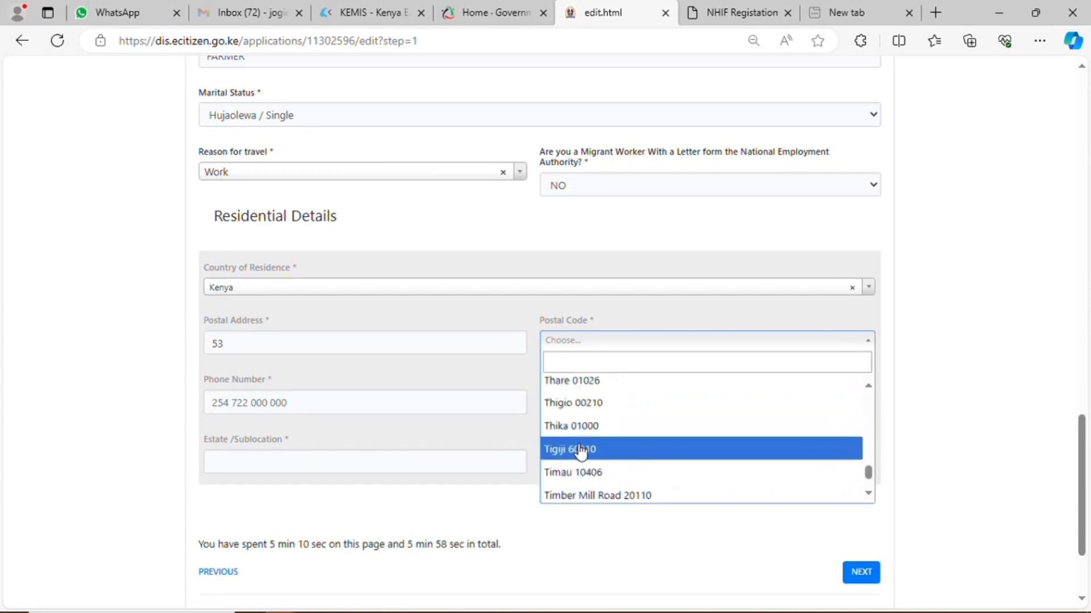
left_click(585, 440)
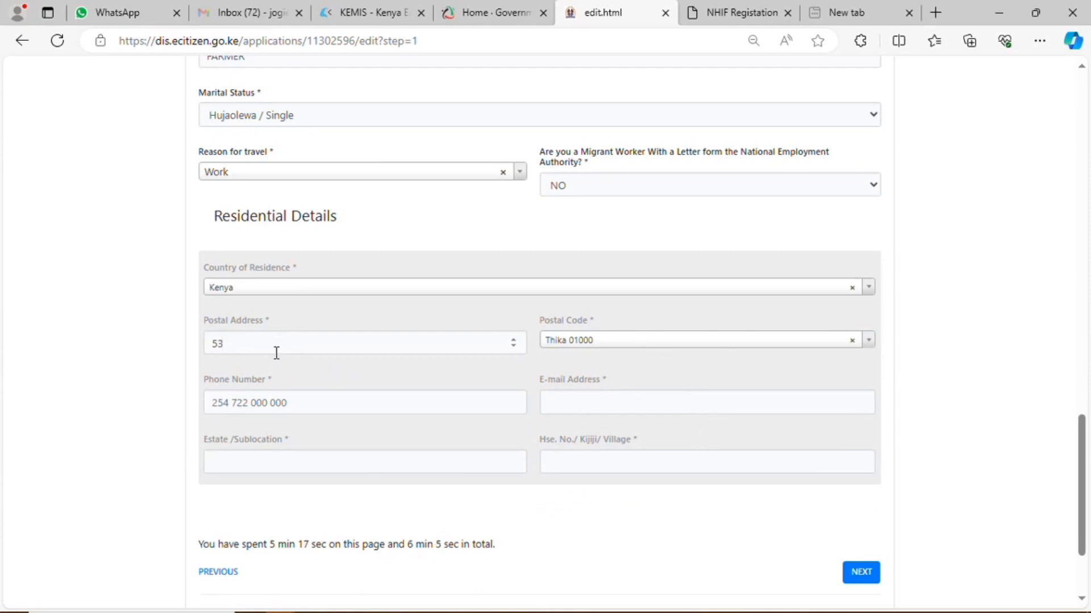
left_click_drag(233, 346, 195, 346)
type("354")
- Enter the applicant's phone number in international format starting with the Kenyan country code
left_click(257, 397)
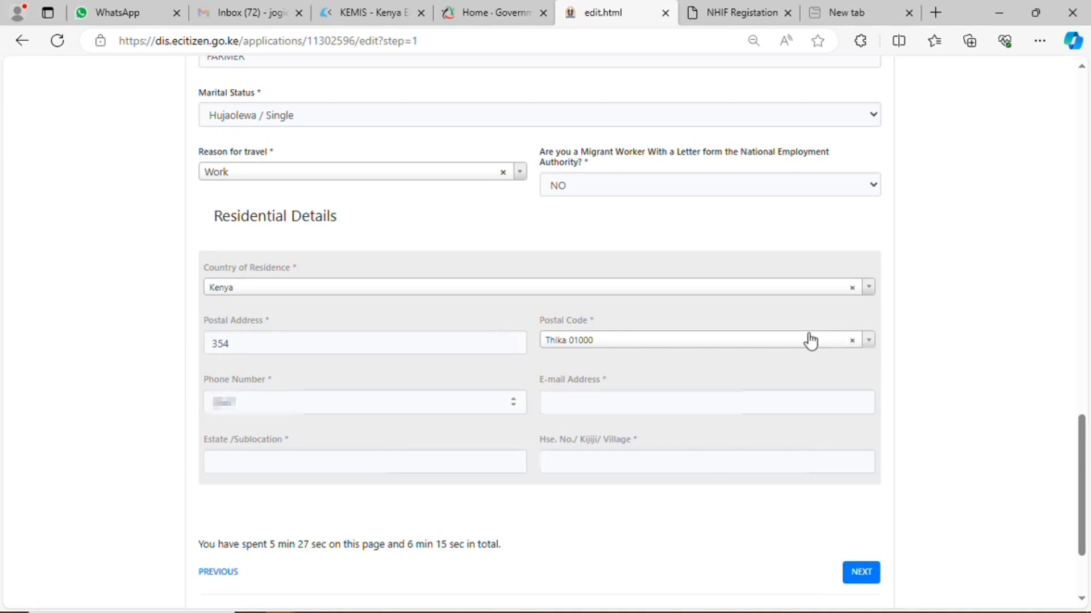
- Fill in the applicant's e-mail address in the residential details
left_click(597, 408)
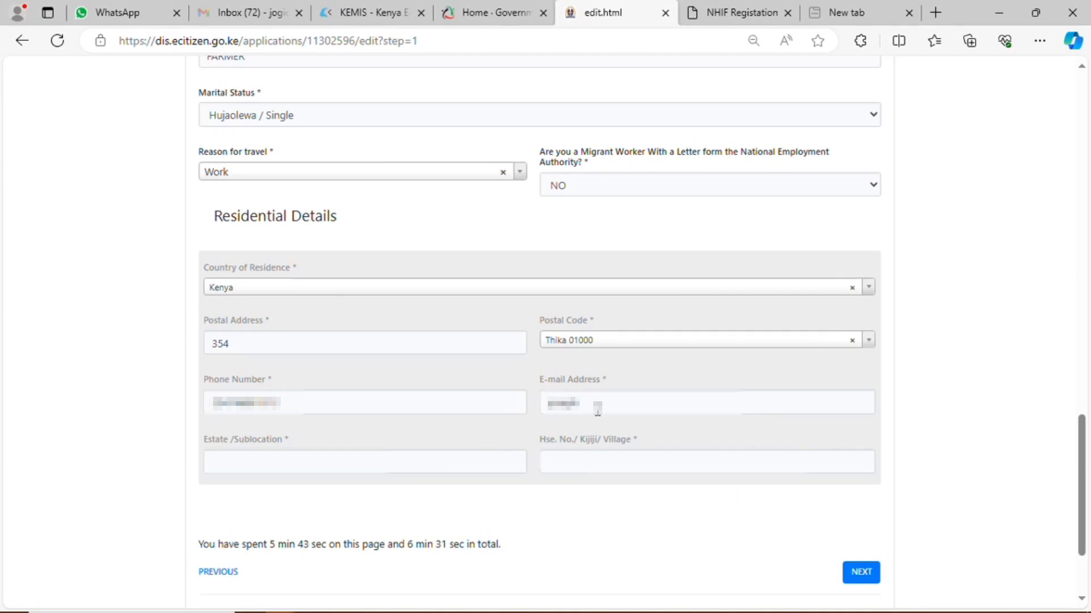
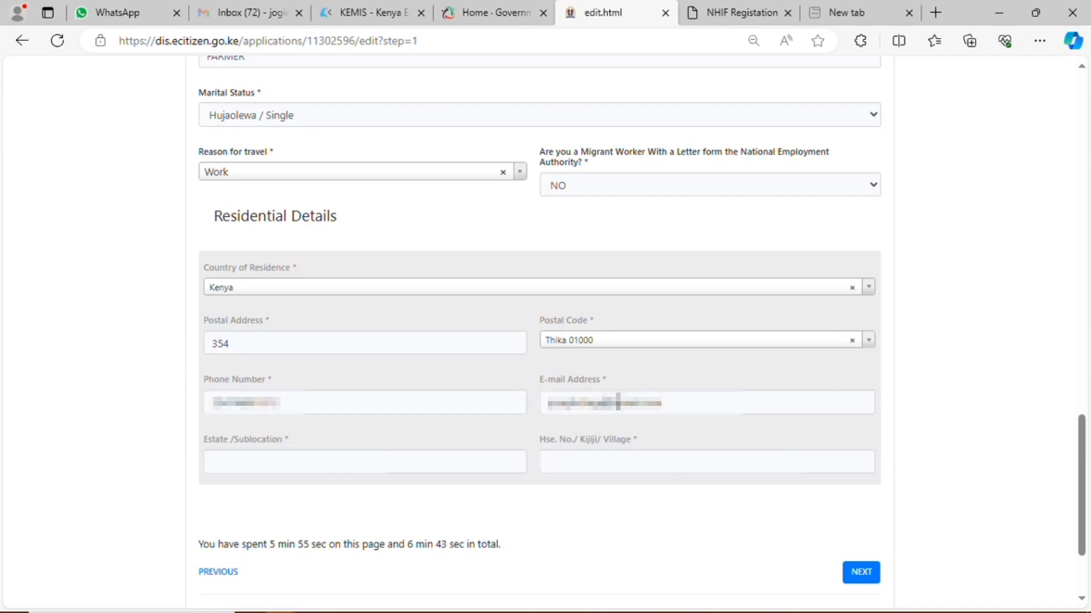
type("22")
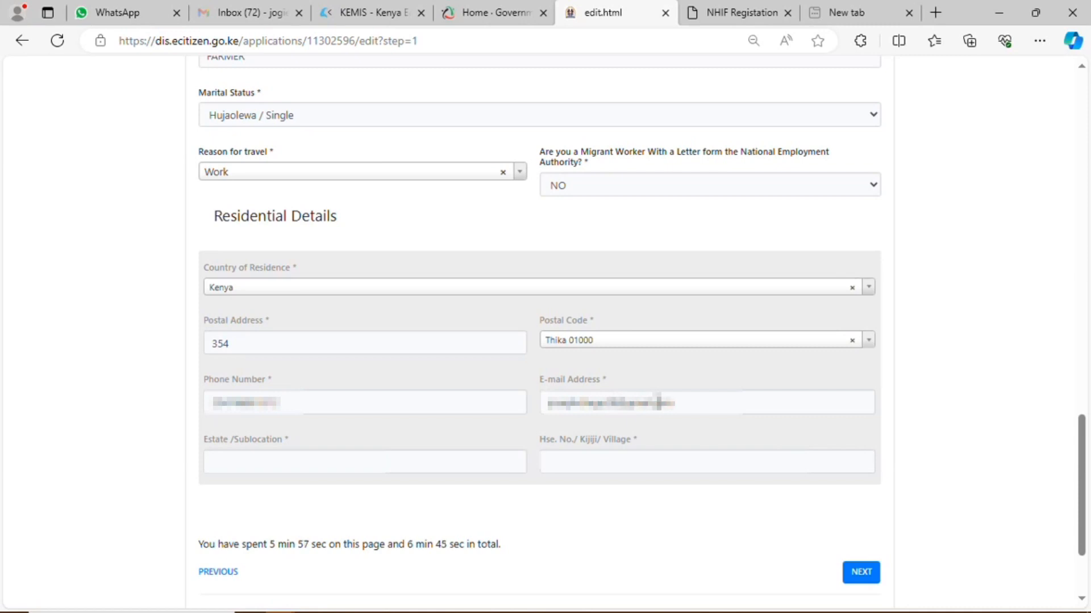
type("2")
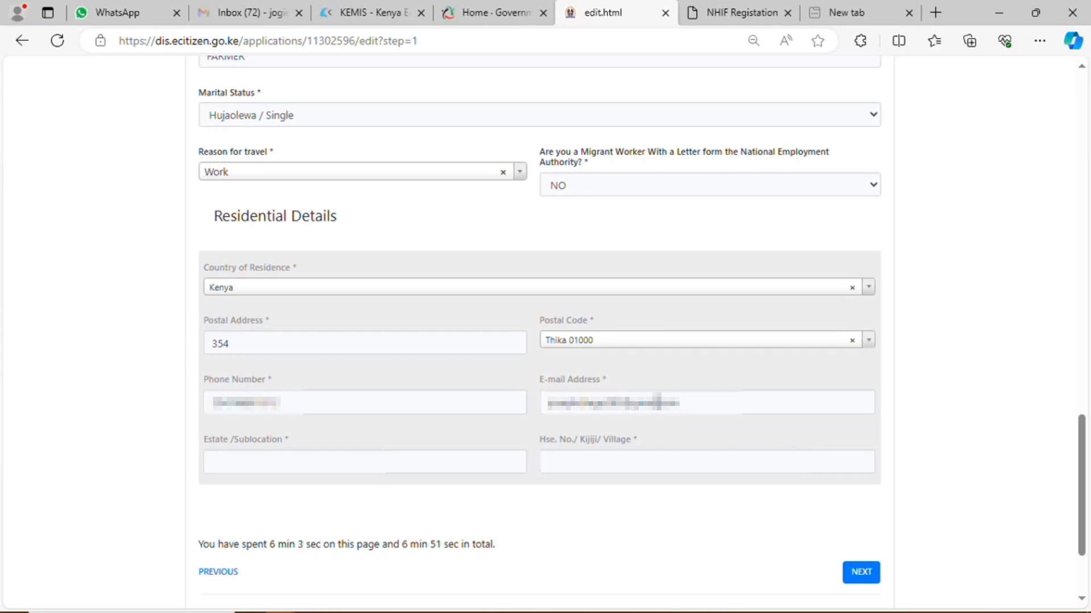
- Enter the applicant's estate/sublocation and village, and continue to the Parents Details section
left_click(311, 468)
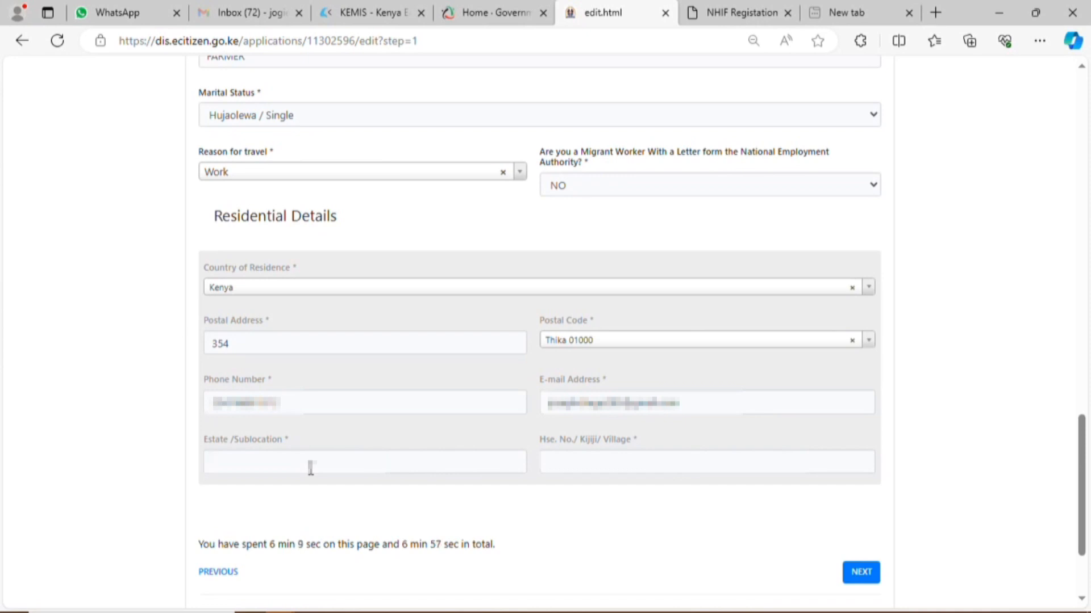
type("THIKANI")
left_click(613, 469)
type("KIGNJO")
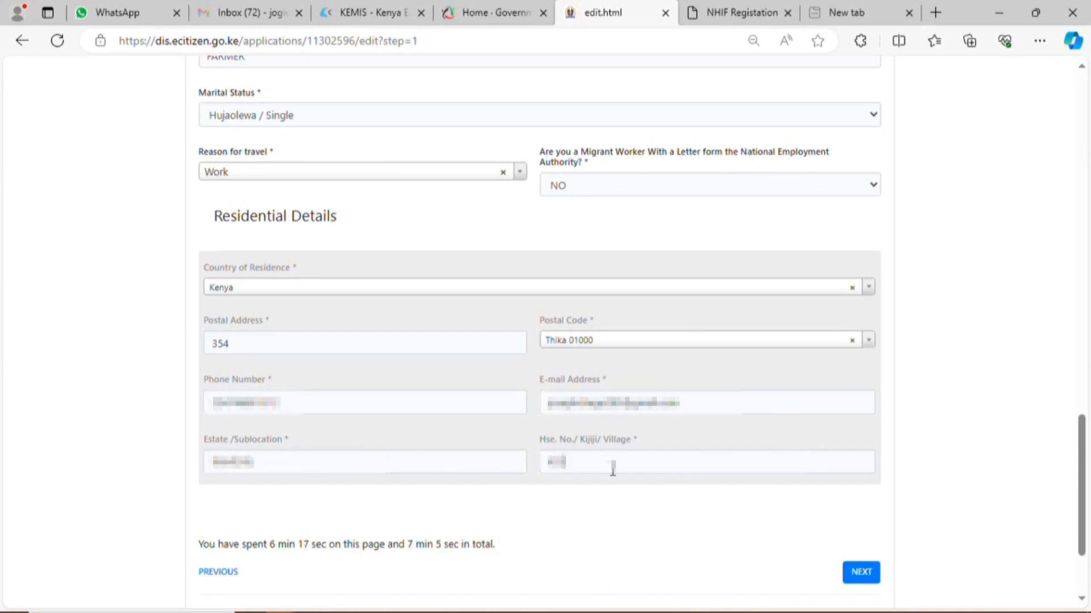
scroll(791, 504, "down", 2)
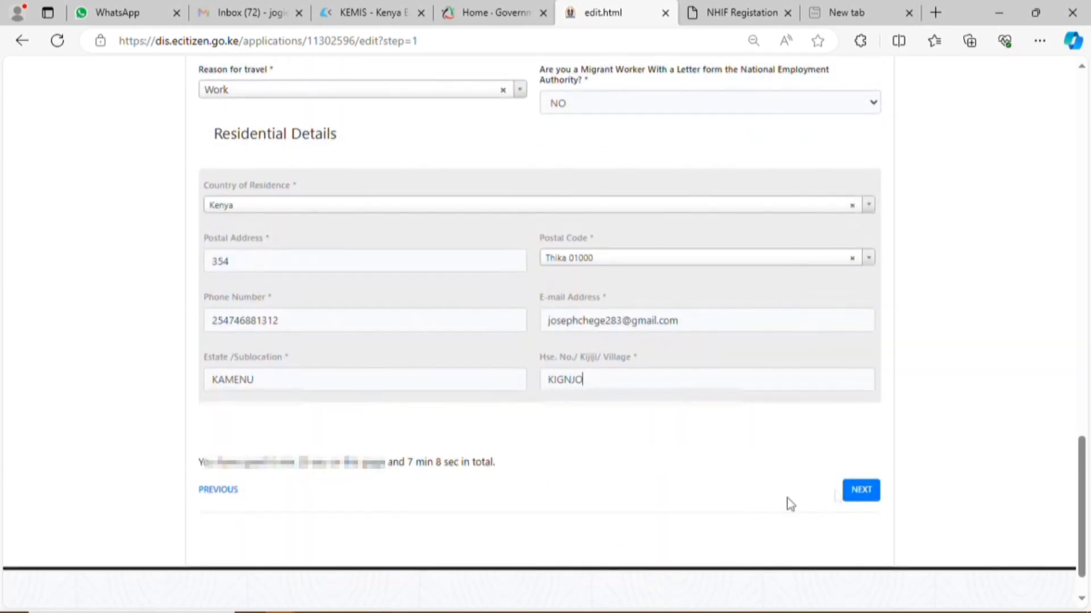
left_click(858, 493)
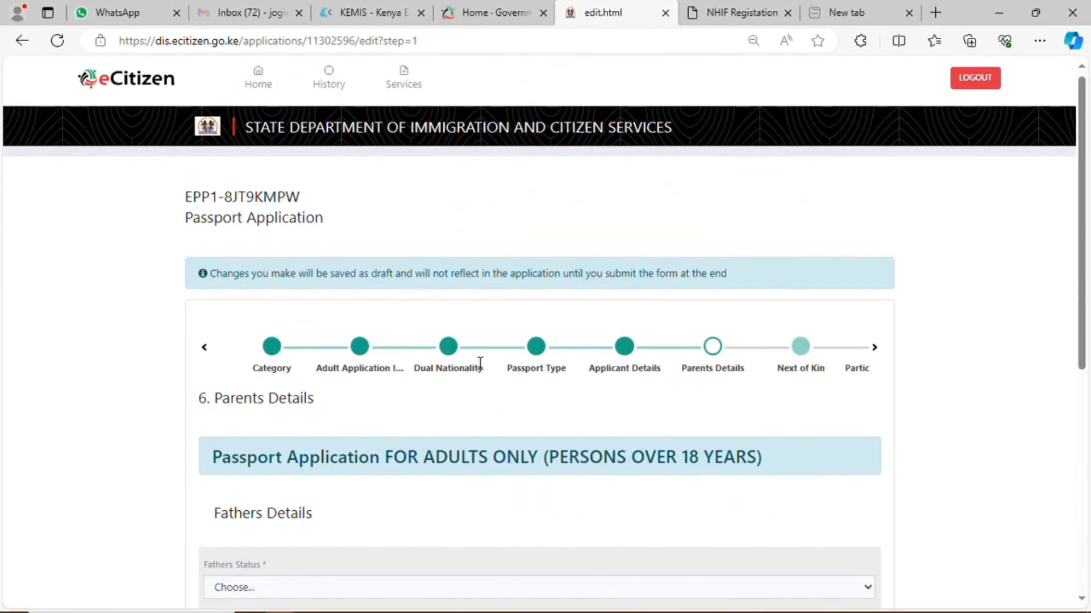
- Set the father's status to Fathers Details Available and enter his full name
scroll(465, 379, "down", 3)
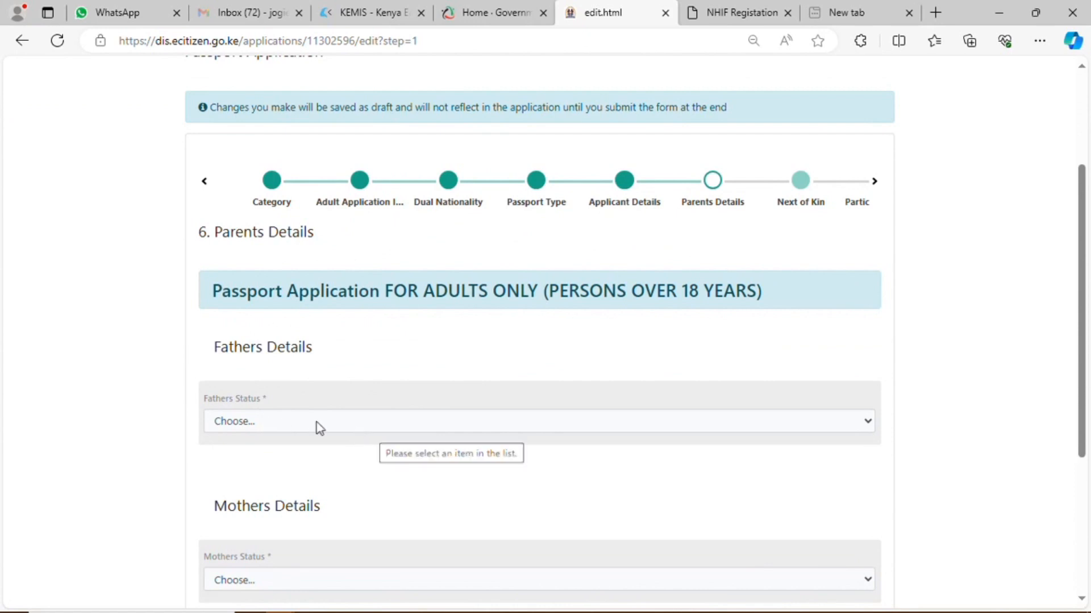
left_click(876, 426)
left_click(343, 458)
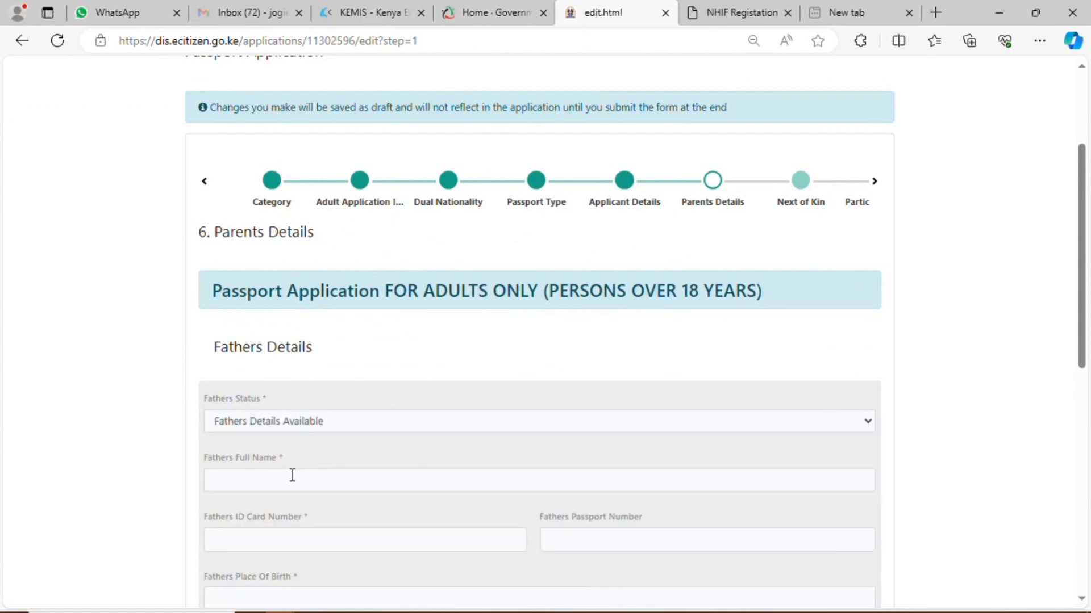
scroll(293, 475, "down", 3)
left_click(258, 316)
type("[blurred][blurred][blurred]")
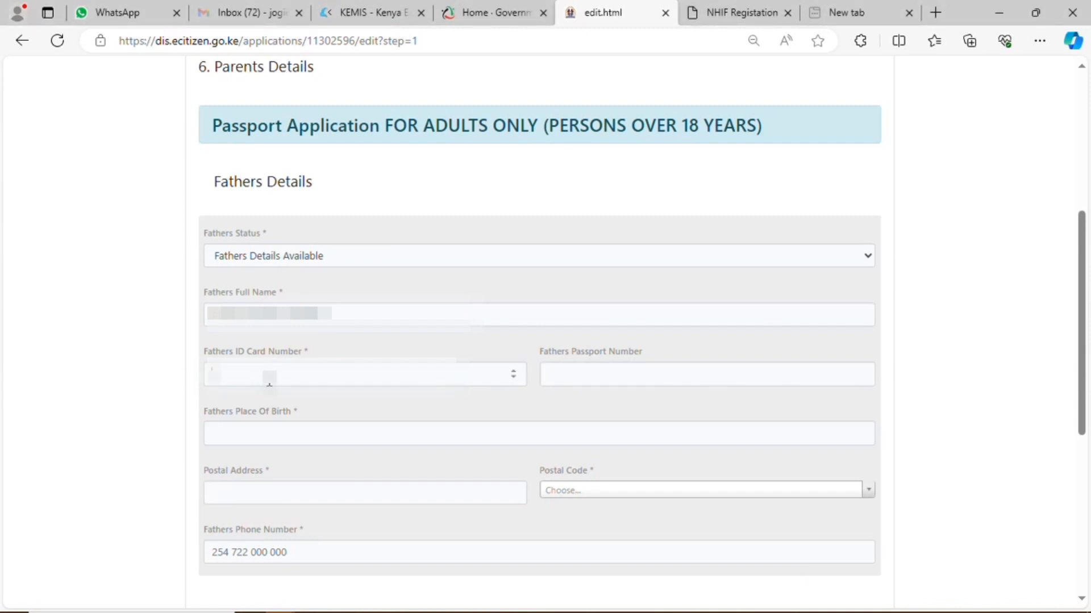
- Enter the father's ID card number and give GATUNDU as his place of birth
type("??????")
left_click(321, 444)
type("GATUND")
- Fill in the father's postal address and choose the Thika postal code for him
left_click(315, 500)
type("354")
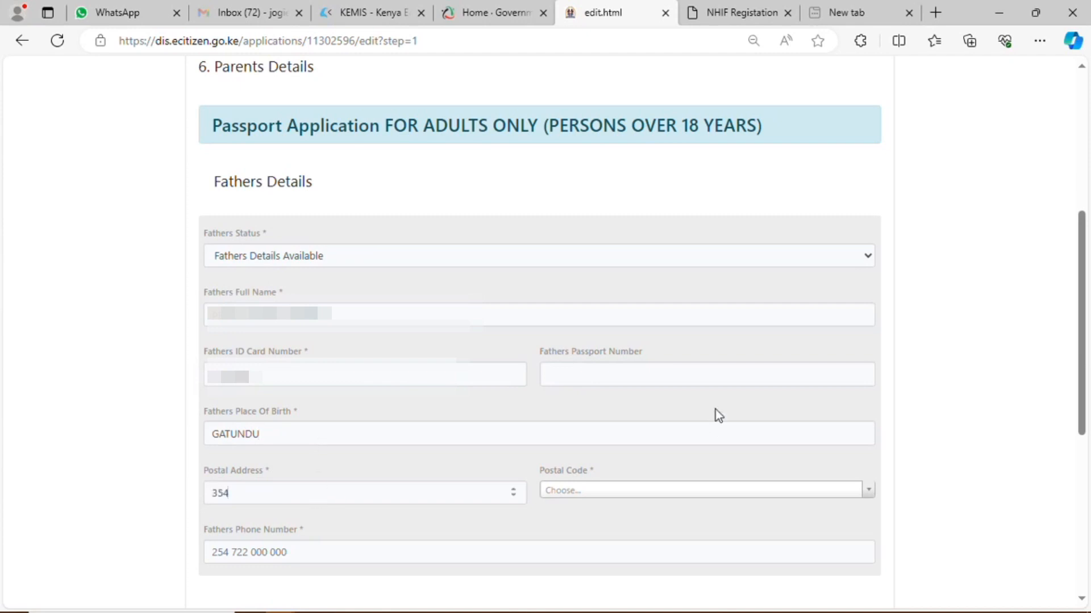
left_click(623, 492)
left_click_drag(867, 376, 873, 460)
scroll(680, 433, "up", 1)
scroll(679, 433, "down", 1)
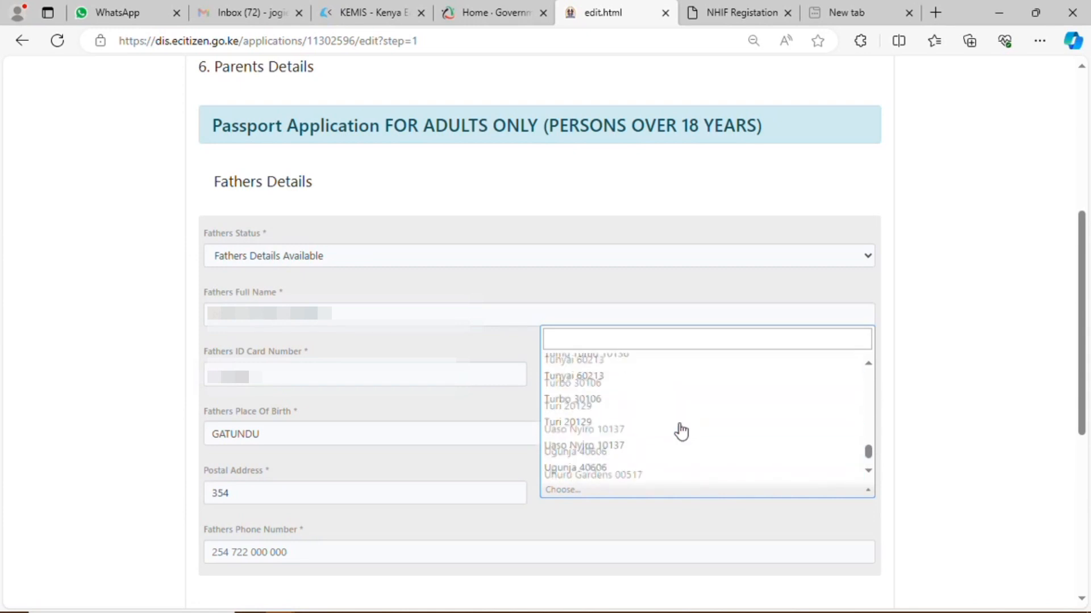
scroll(682, 431, "up", 3)
scroll(679, 434, "up", 3)
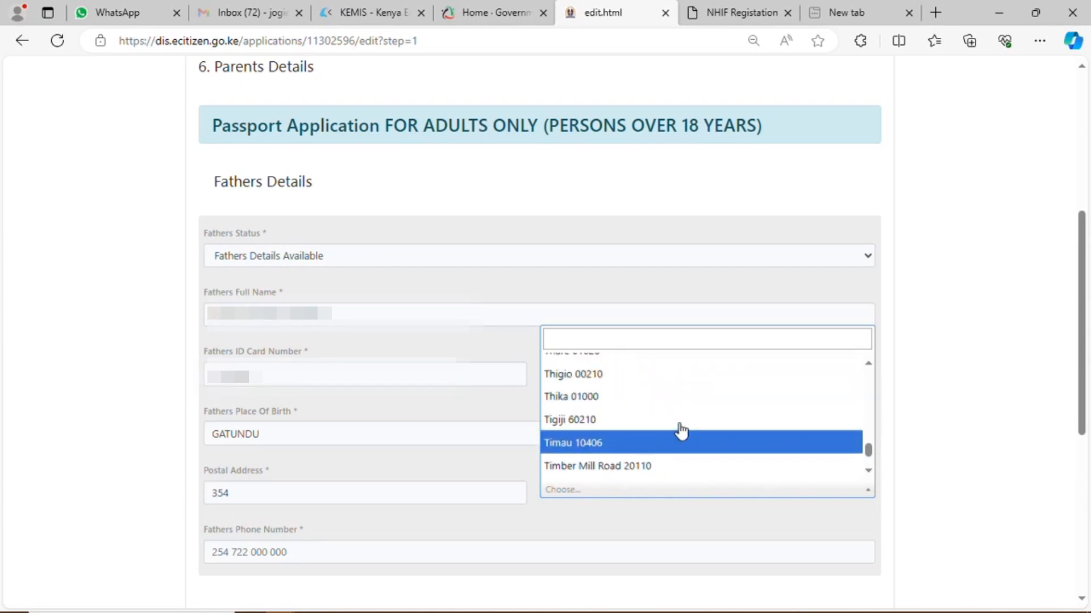
left_click(591, 400)
- Enter the father's phone number, starting with the Kenyan country code
scroll(446, 516, "down", 1)
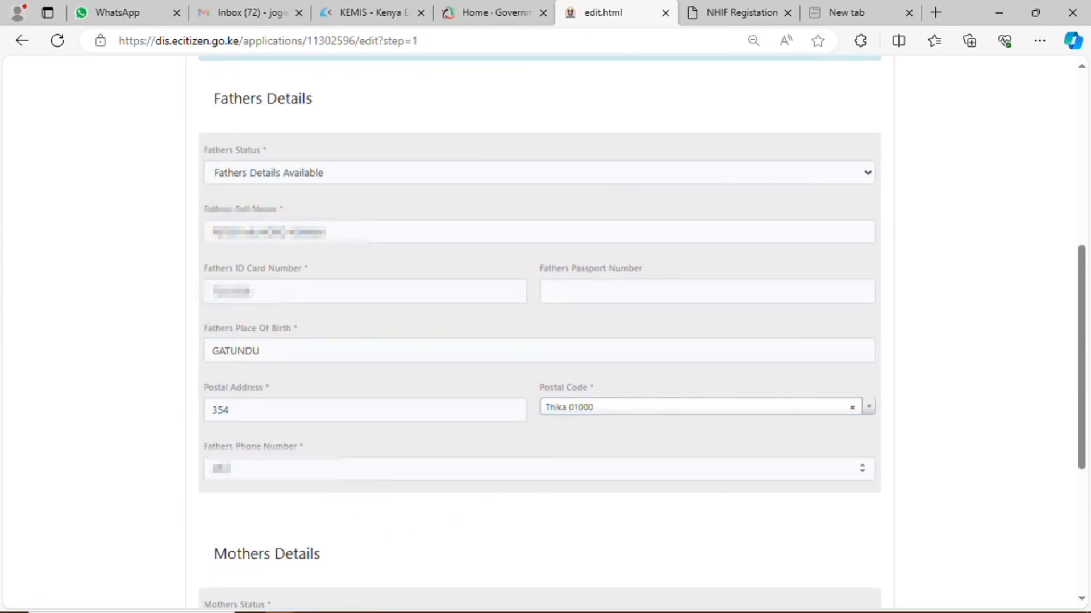
scroll(588, 540, "down", 5)
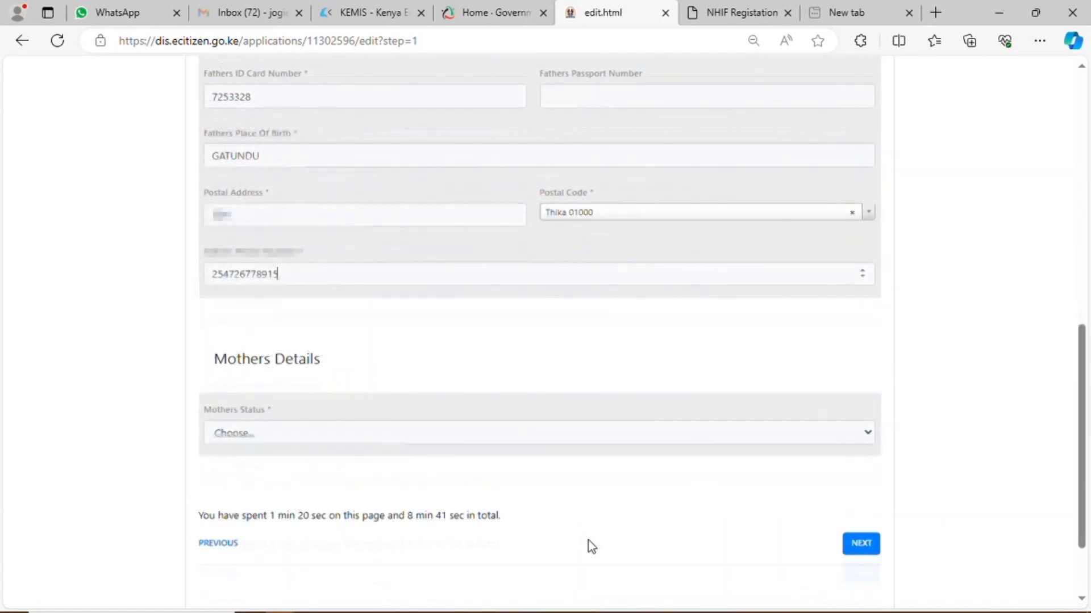
- Set the mother's status to Mother Details Available and enter her full name
left_click(864, 332)
left_click(632, 369)
left_click(435, 392)
type("Margaret")
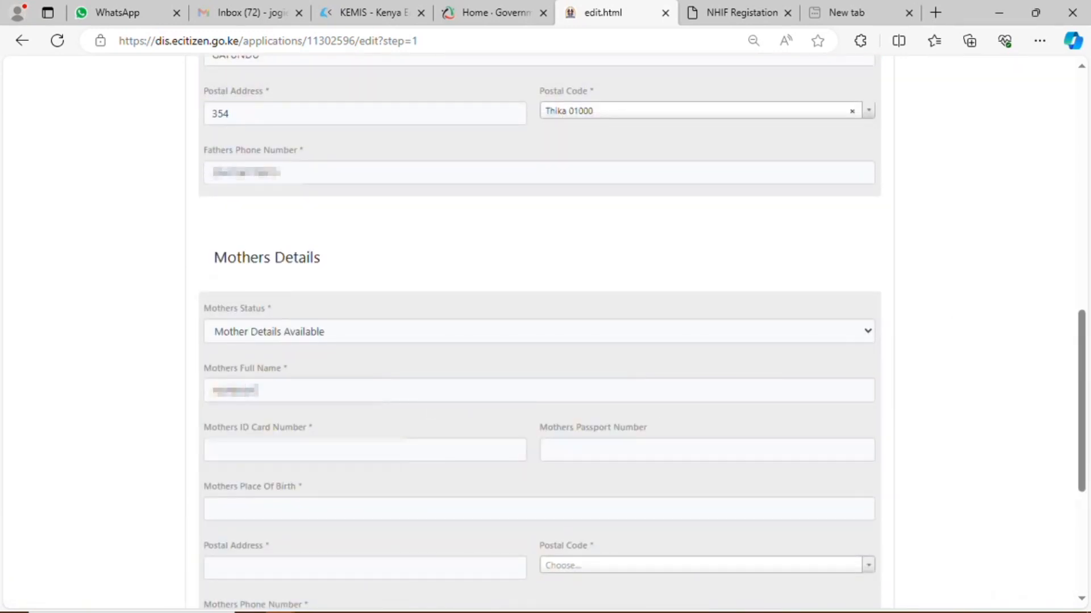
type(" ???? ????????")
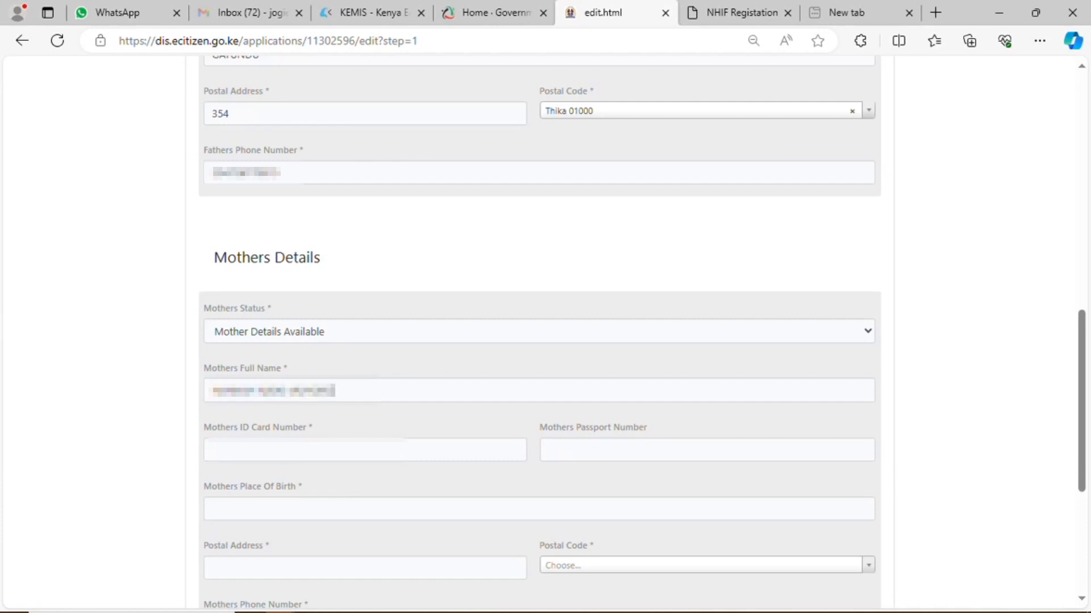
- Enter the mother's ID card number, leaving her passport number blank
left_click(309, 449)
type("????????")
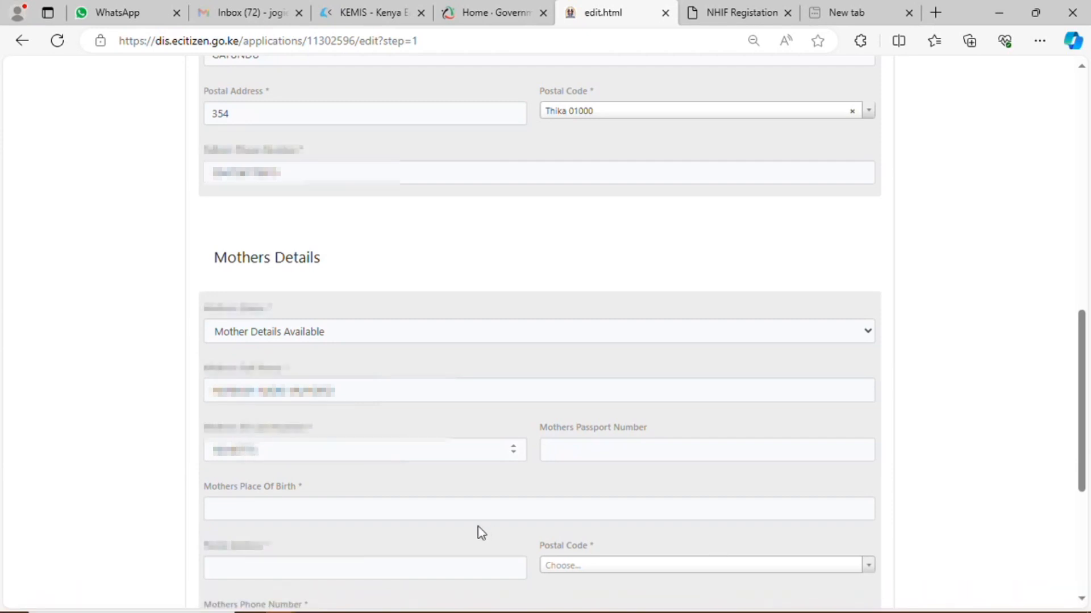
- Fill in the mother's place of birth and postal address
scroll(479, 527, "down", 1)
left_click(325, 426)
type("??????")
left_click(283, 483)
type("354")
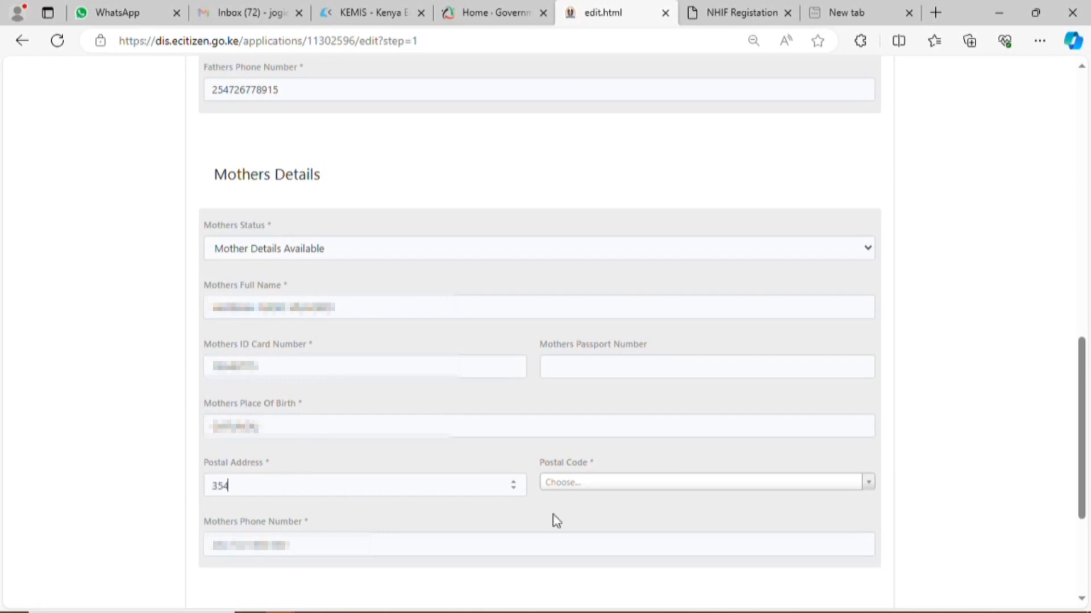
- Choose the Thika postal code for the mother and change her place of birth to KIAMBU
left_click(868, 482)
left_click_drag(868, 370, 870, 423)
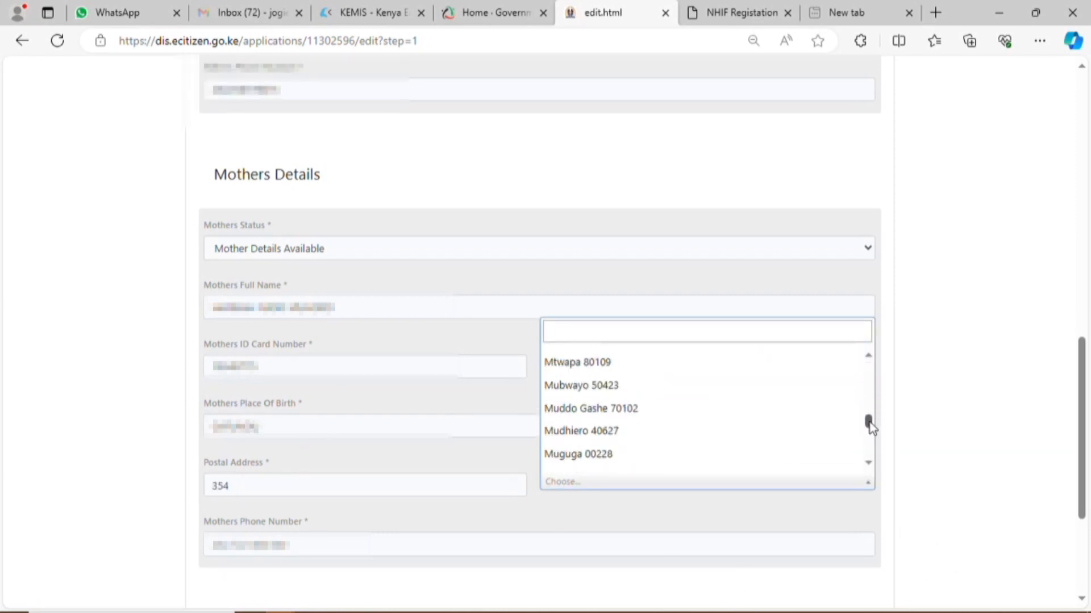
mouse_move(869, 425)
left_mouse_down()
mouse_move(869, 404)
mouse_move(867, 435)
left_mouse_up()
scroll(632, 426, "down", 6)
scroll(691, 421, "down", 1)
left_click(628, 433)
left_click_drag(268, 434, 200, 427)
type("KIAMBU")
- Complete the mother's details with her phone number and continue to the Next of Kin section
scroll(200, 427, "down", 1)
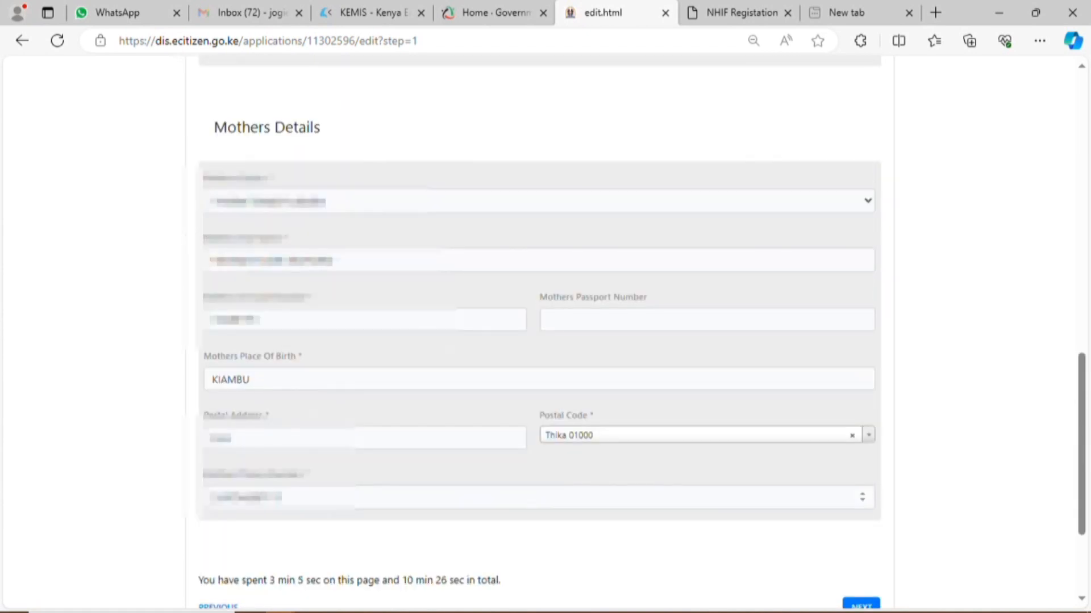
scroll(869, 533, "down", 1)
left_click(869, 534)
- Enter the full name of the first next of kin
scroll(699, 469, "up", 5)
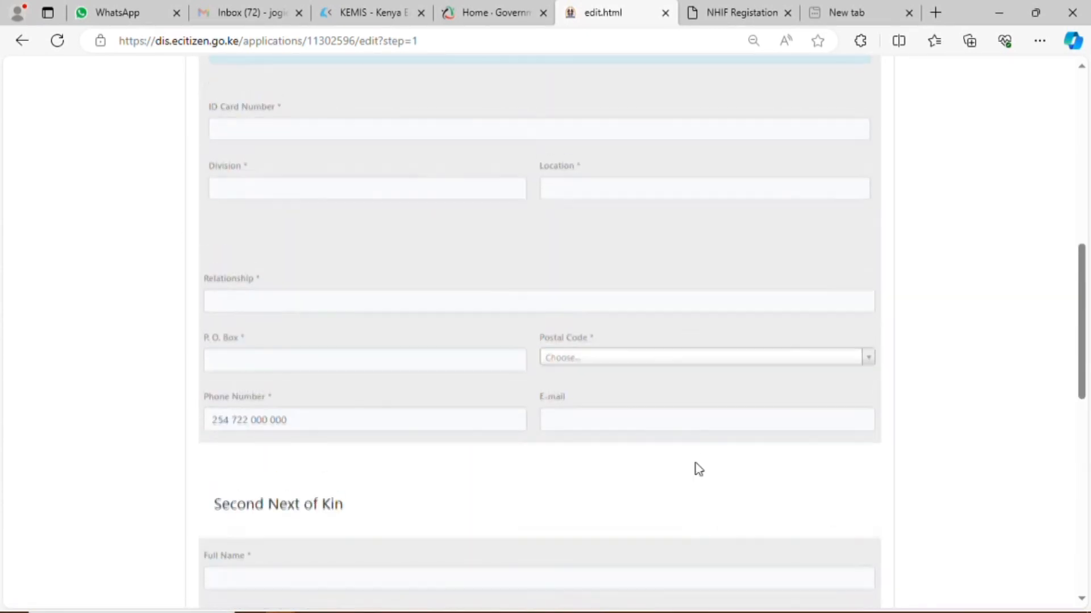
scroll(699, 469, "up", 6)
scroll(689, 461, "down", 1)
left_click(301, 400)
- Enter the first next of kin's ID card number
scroll(400, 435, "down", 1)
scroll(400, 435, "up", 1)
scroll(399, 435, "down", 2)
left_click(314, 384)
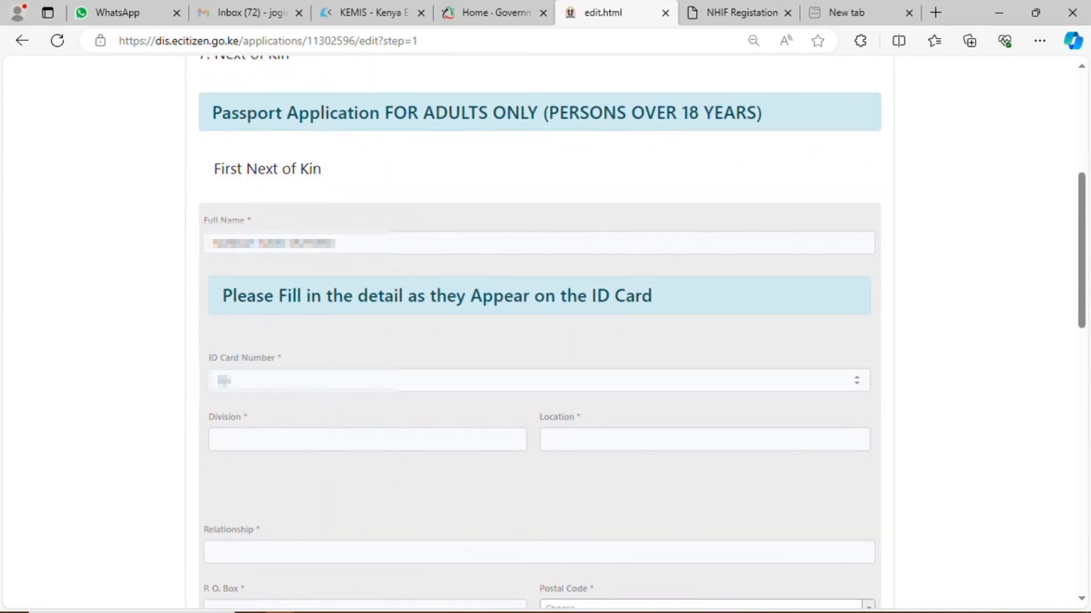
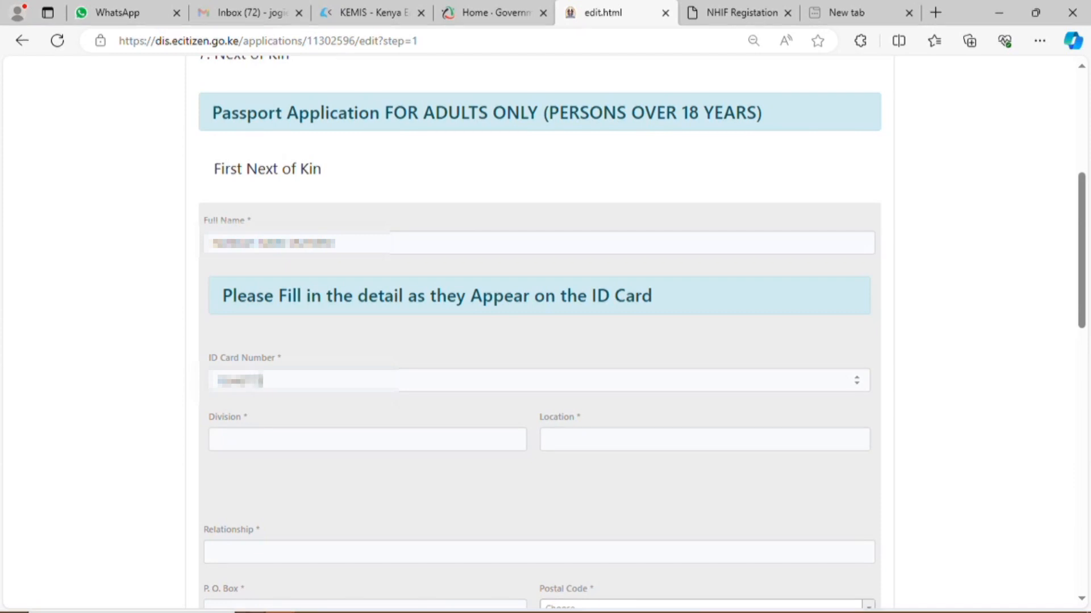
- Set the first next of kin's division to GATUNDU and location to KIGANJO
scroll(441, 351, "down", 1)
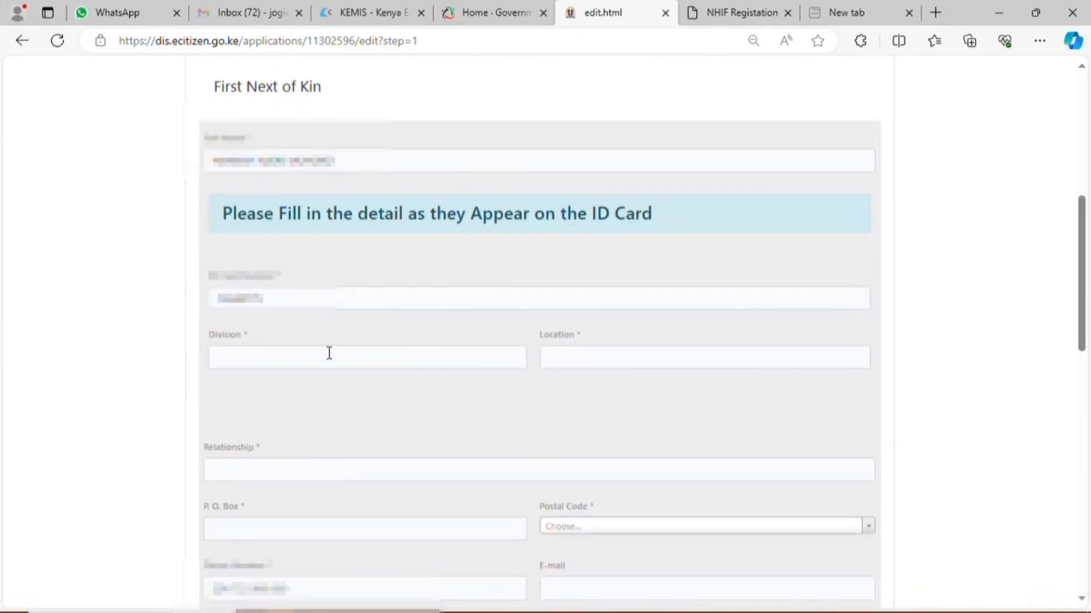
type("GATUNDU")
left_click(596, 361)
type("KIGANJO")
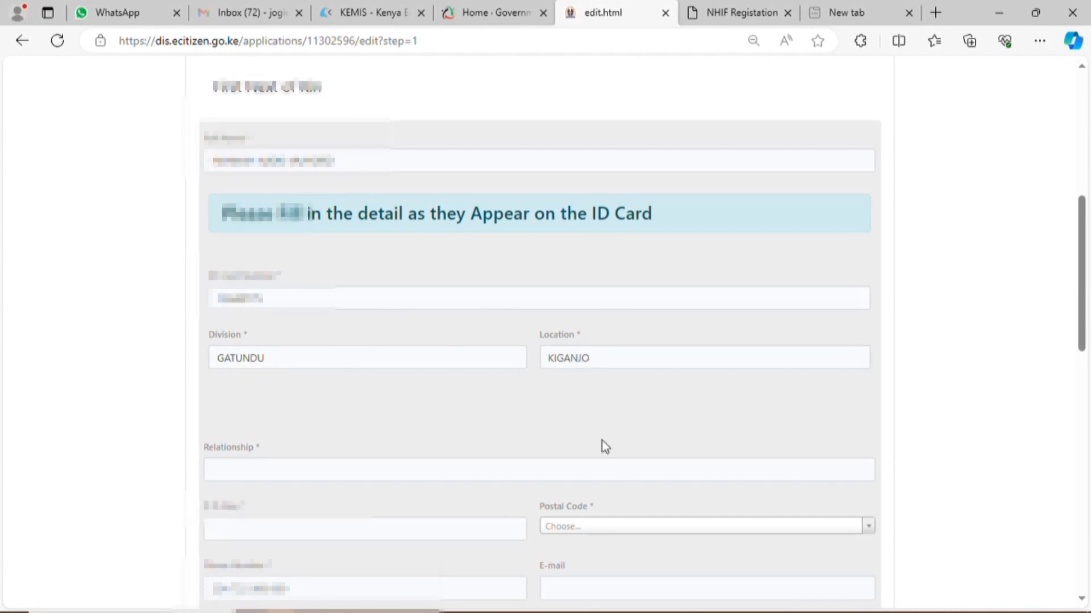
- Set the first next of kin's relationship to MOTHER and enter their P.O. Box number
scroll(568, 448, "down", 1)
left_click(271, 390)
type("MOTHER")
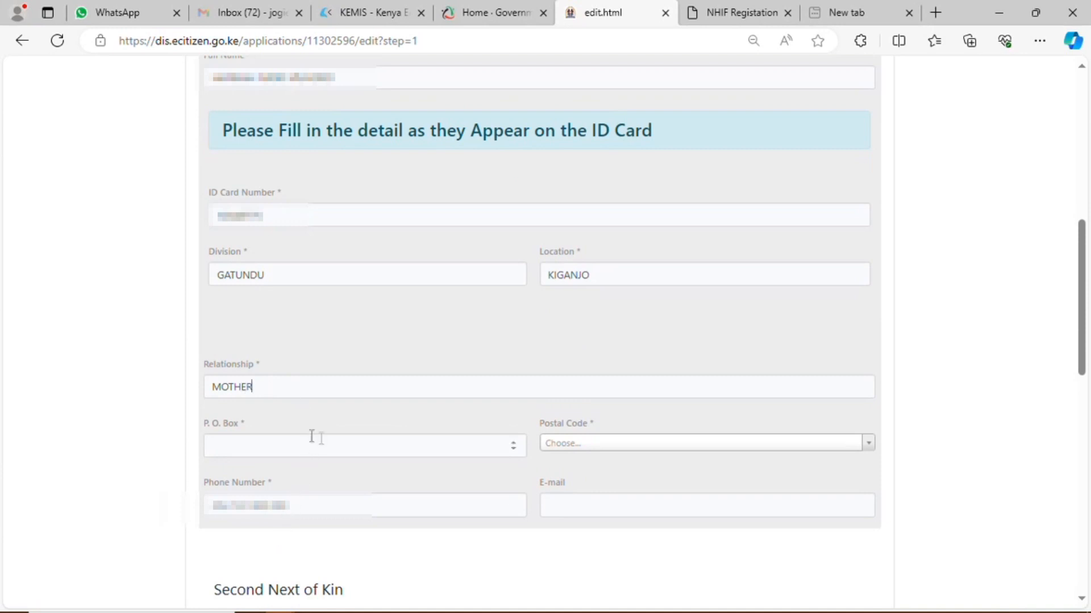
left_click(243, 441)
type("354")
- Select the postal code for the first next of kin's town
left_click(625, 452)
left_click_drag(869, 488, 864, 580)
scroll(757, 557, "up", 8)
scroll(758, 557, "up", 10)
scroll(728, 558, "up", 2)
left_click(638, 554)
- Replace the first next of kin's prefilled phone number with their own number
left_click(421, 511)
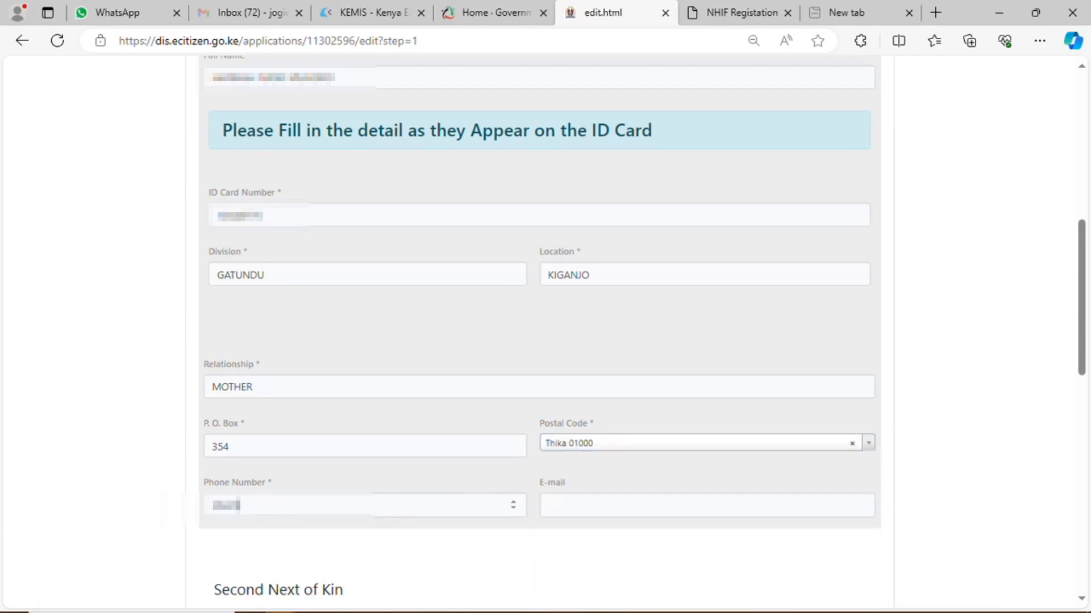
- Enter the full name of the second next of kin
scroll(514, 466, "down", 5)
left_click(291, 336)
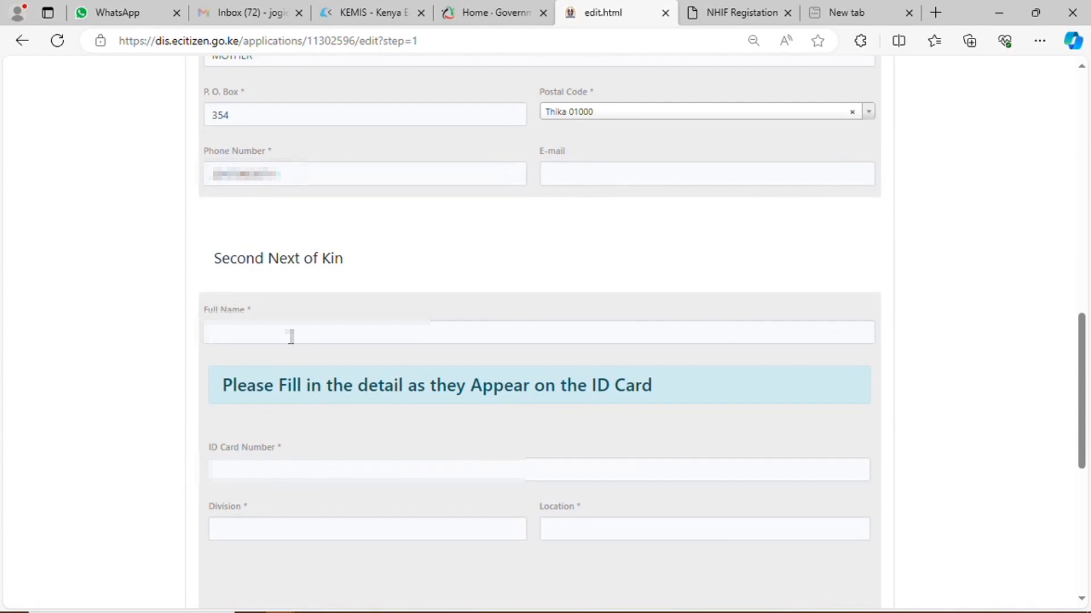
type("MAE??????????")
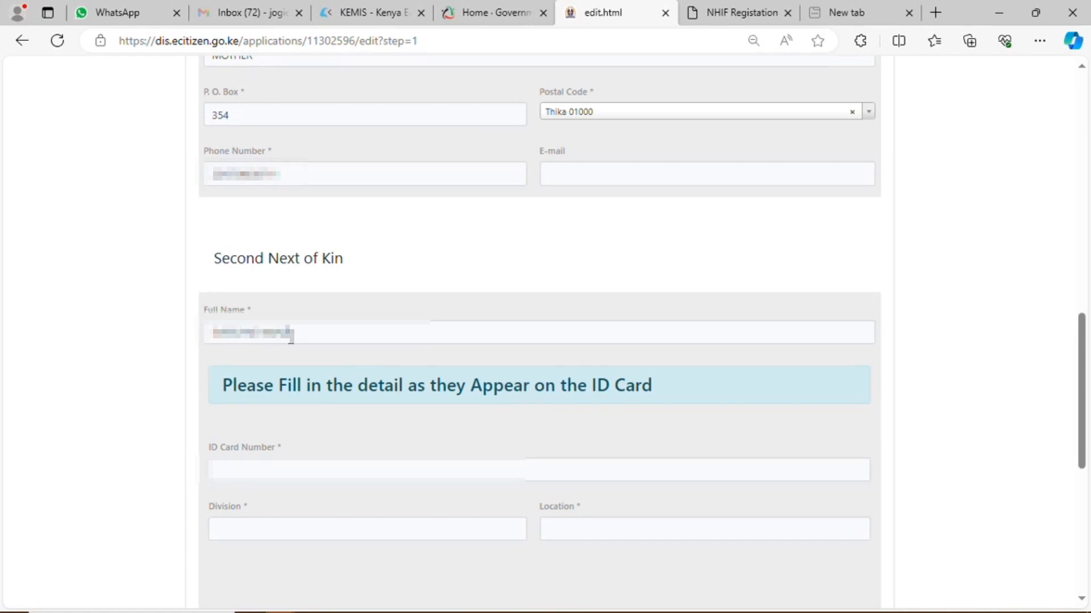
type("????????")
- Enter the second next of kin's ID card number
scroll(305, 398, "down", 1)
left_click(284, 395)
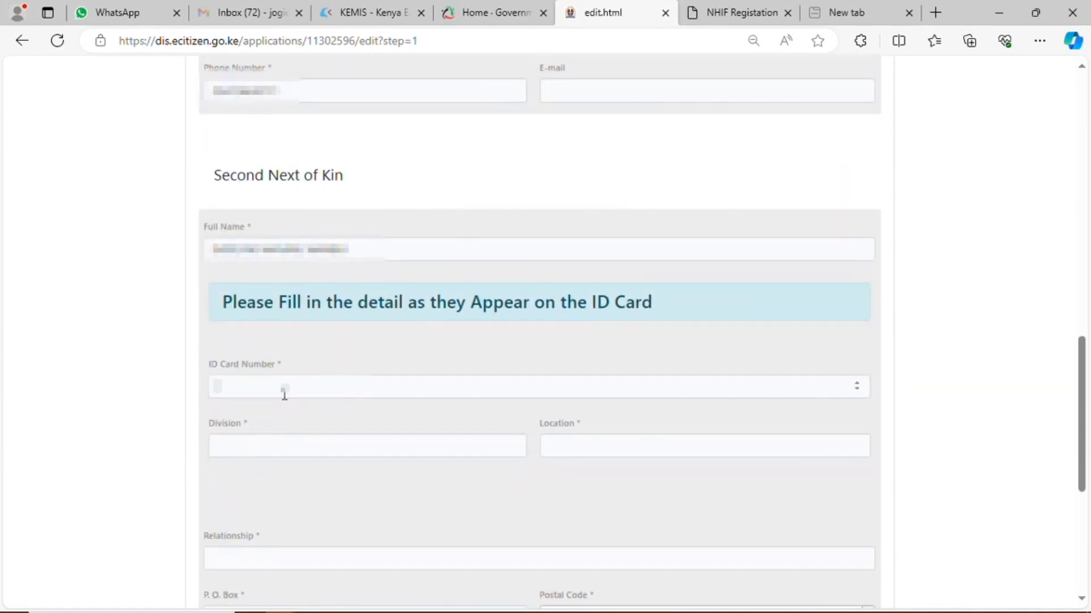
type("?????????")
- Set both the division and the location of the second next of kin to MAKUYU
left_click(243, 449)
type("MAKUYU")
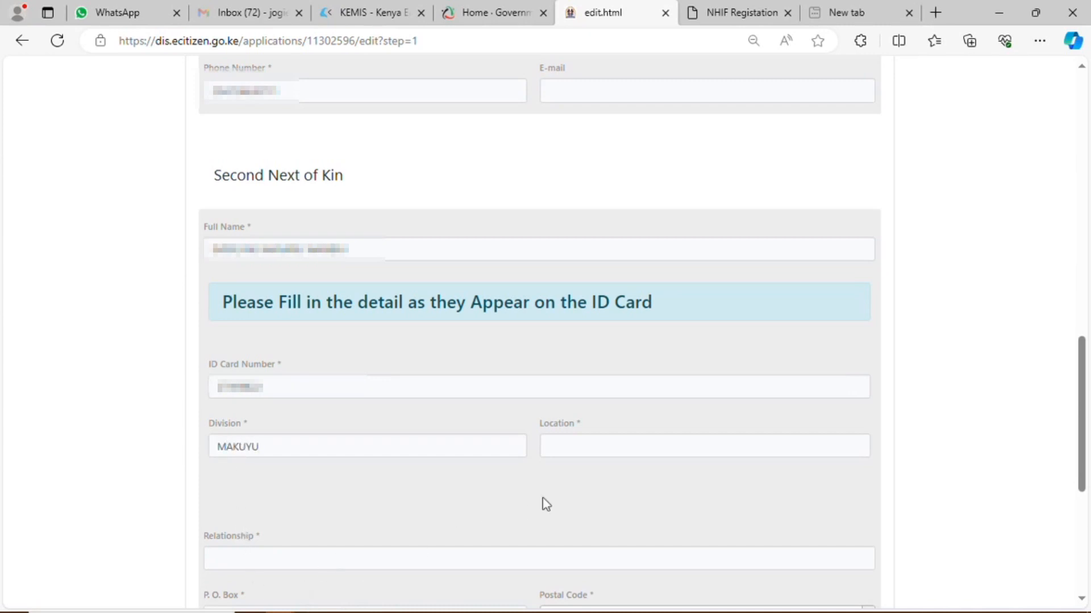
type("MAKUYU")
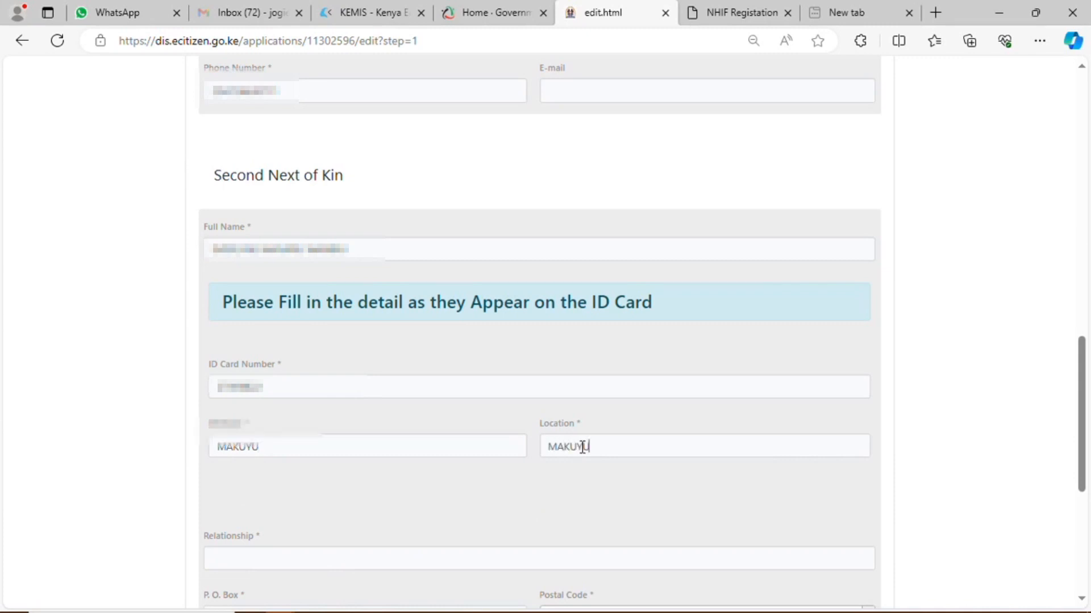
- Set the second next of kin's relationship to SPOUSE and enter their P.O. Box number
scroll(574, 454, "down", 4)
left_click(261, 308)
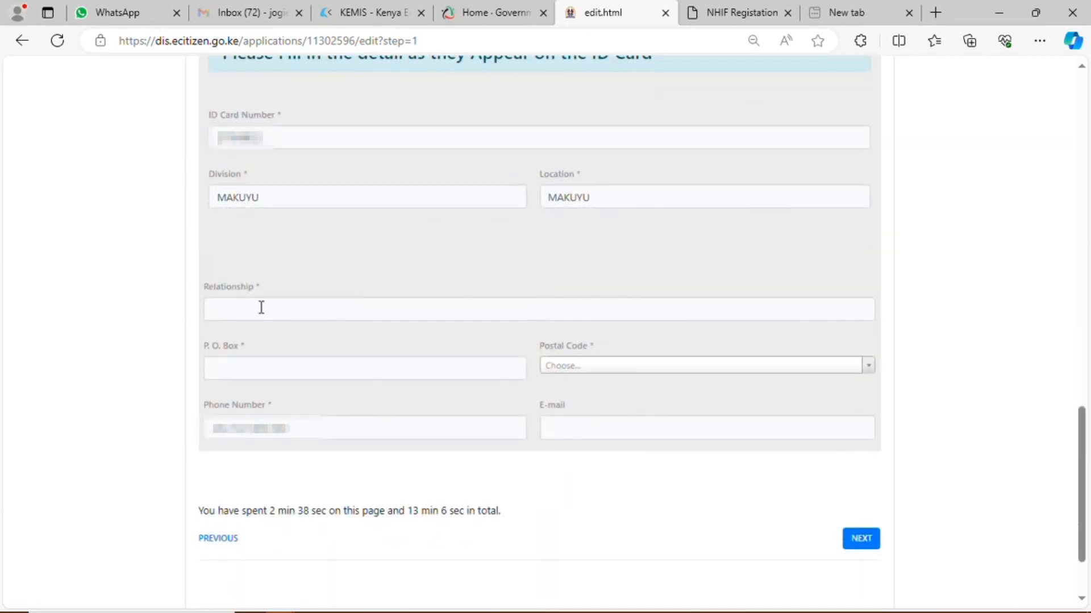
type("SPOUSE")
left_click(287, 370)
type("354")
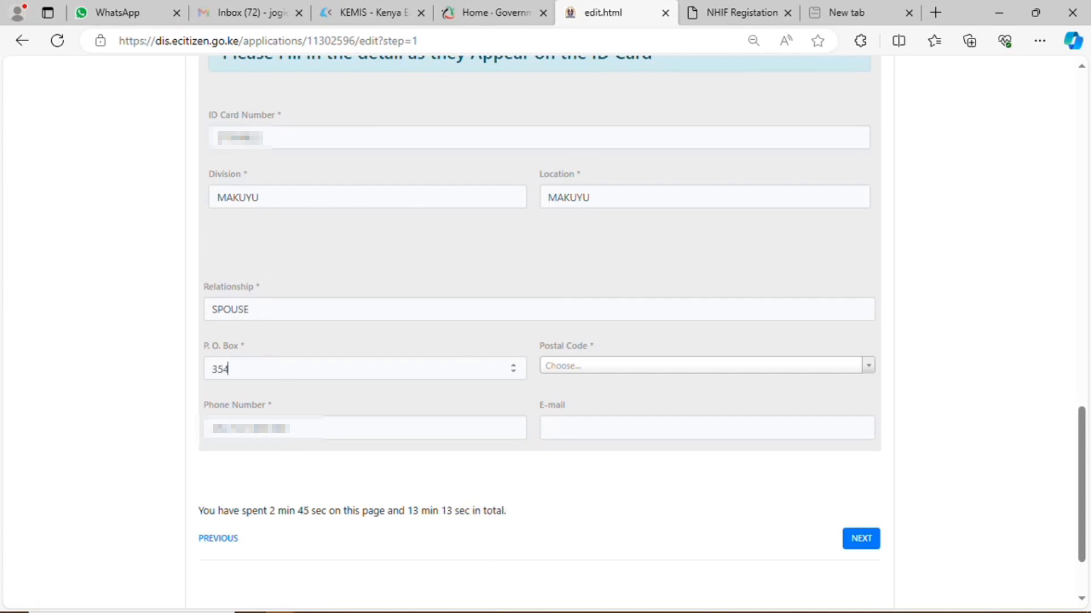
- Select the postal code for the second next of kin's town
left_click(584, 377)
scroll(640, 433, "down", 1)
left_click_drag(868, 429, 868, 506)
scroll(738, 480, "down", 2)
scroll(744, 482, "up", 5)
scroll(714, 449, "up", 5)
left_click(606, 455)
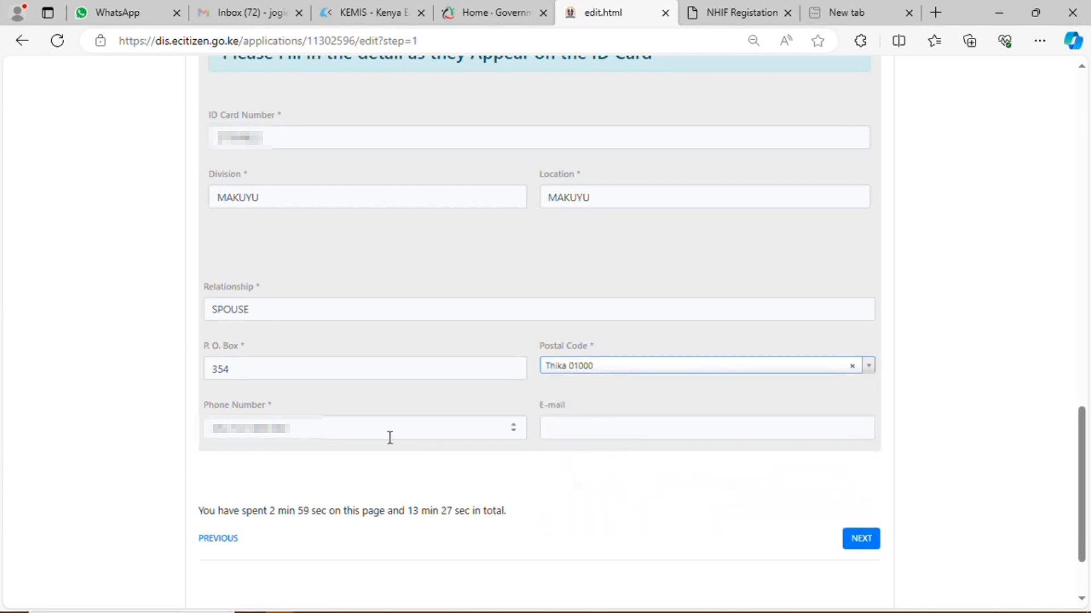
- Replace the second next of kin's phone number with their own and continue to the Particulars of Children section
type("0722***")
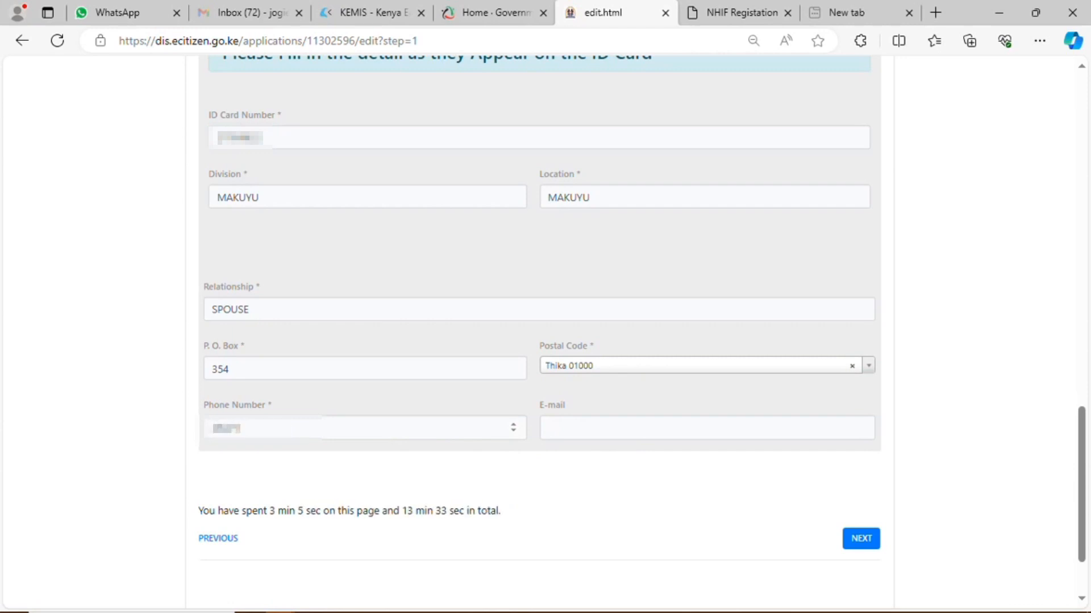
type("****")
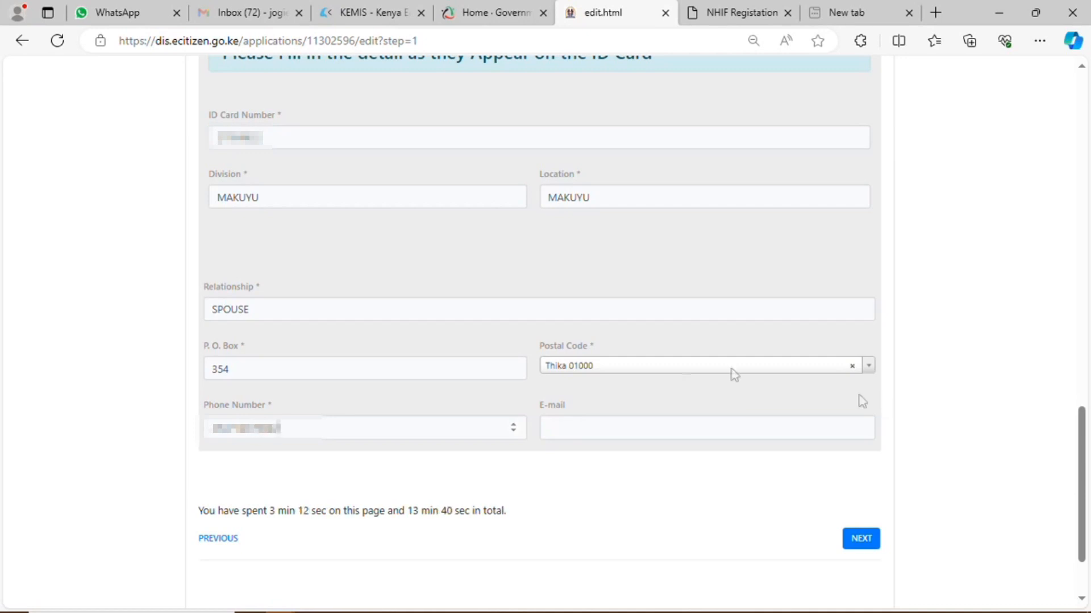
left_click(858, 540)
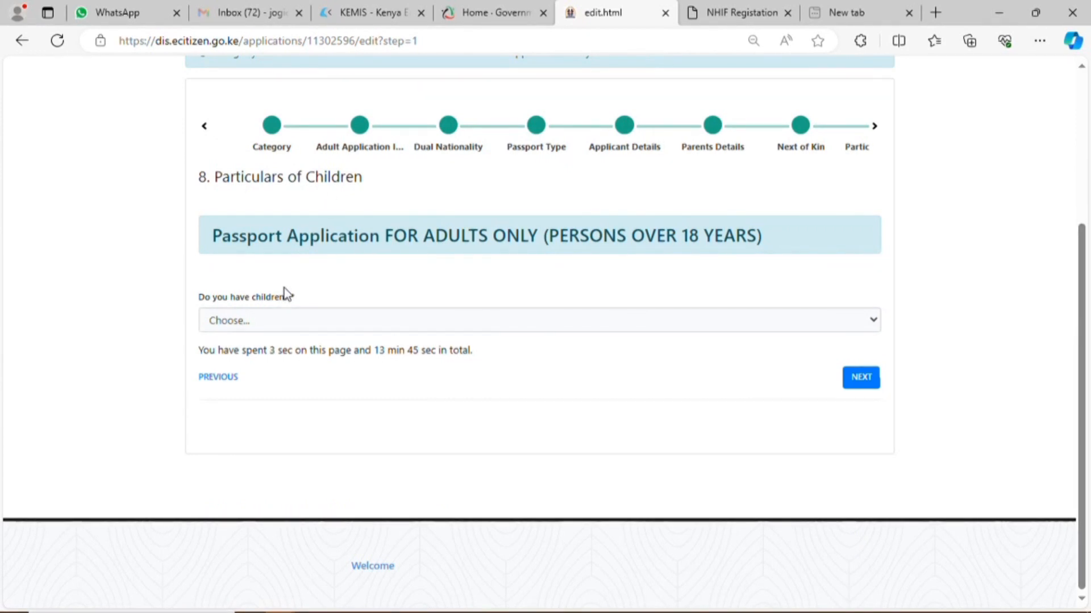
- Answer No to having children and continue to the Uploads section
left_click(303, 320)
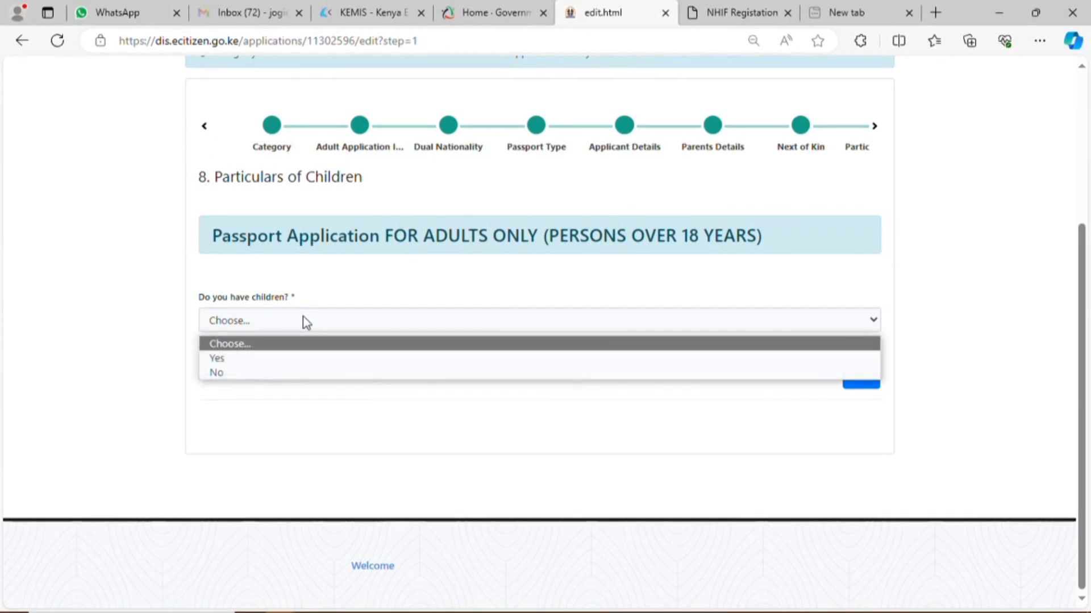
left_click(326, 369)
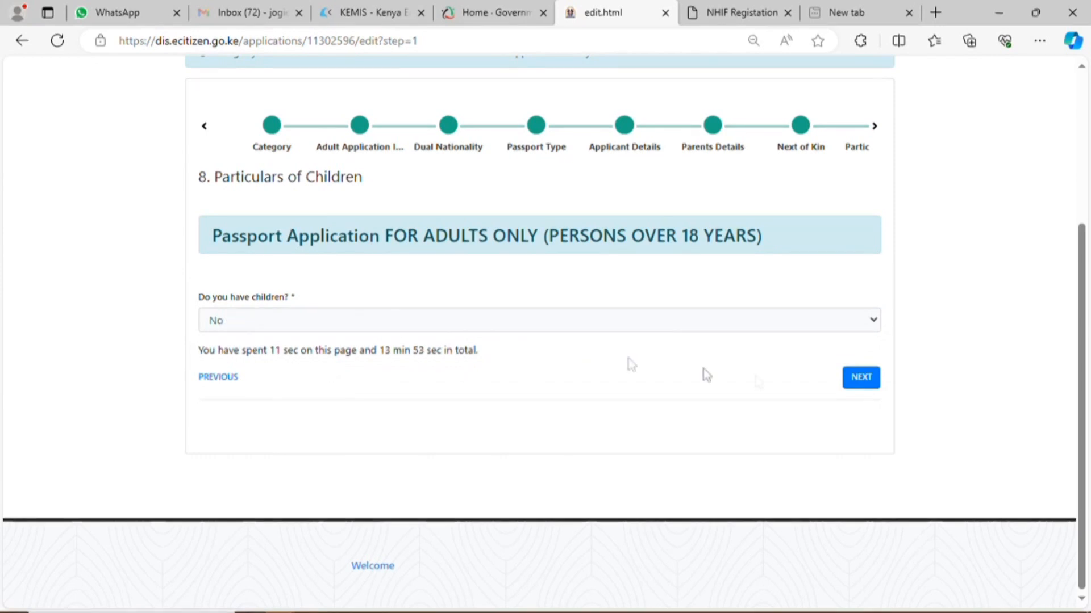
left_click(859, 390)
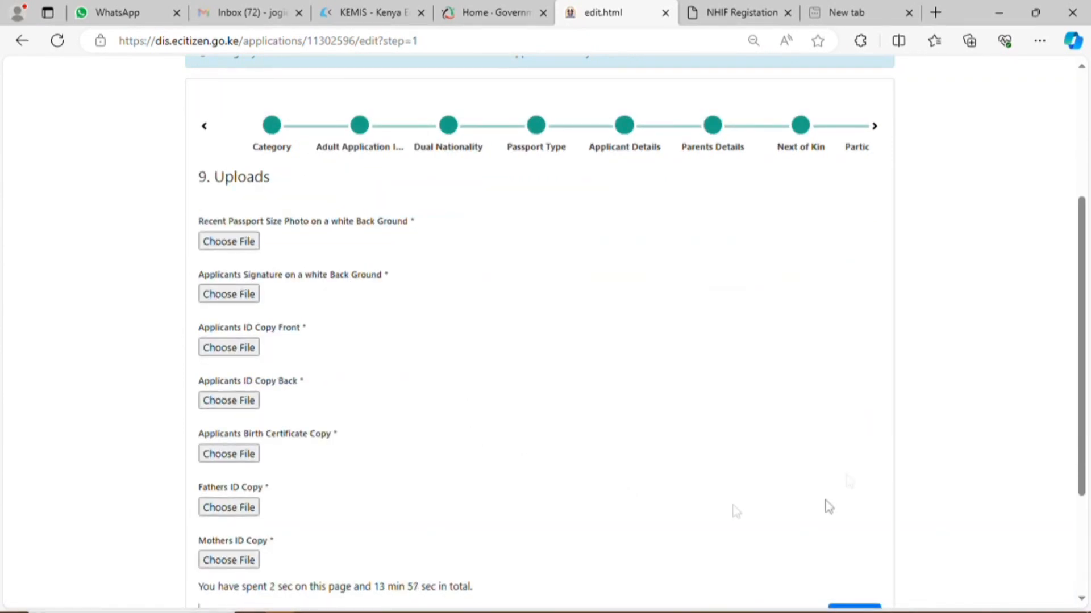
- Upload PASSPORT.jpg from the applicant's desktop folder as the recent passport size photo
left_click(241, 245)
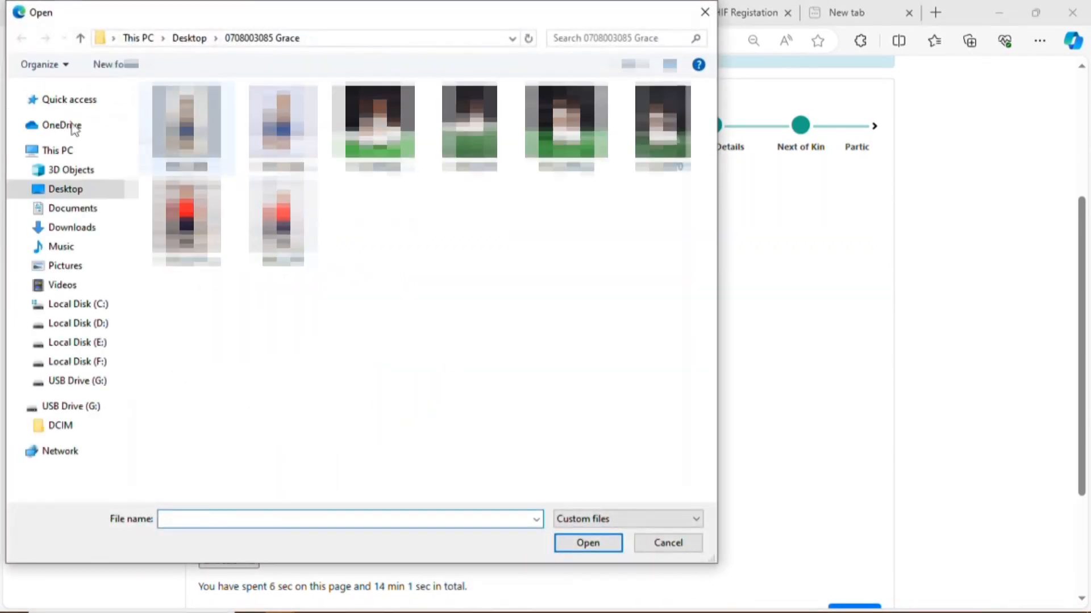
left_click(65, 191)
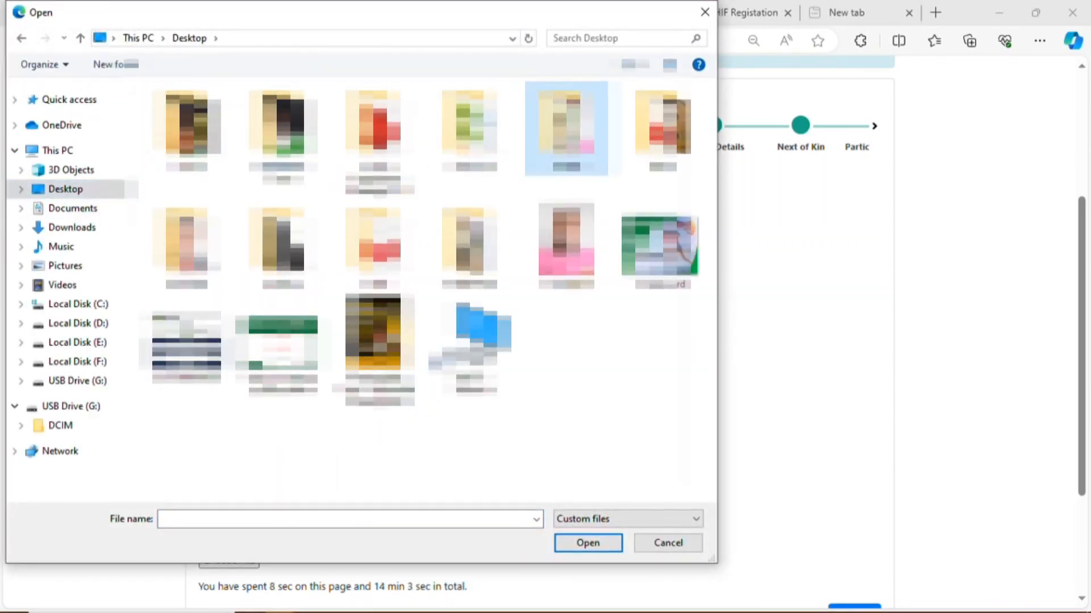
double_click(567, 128)
left_click(663, 128)
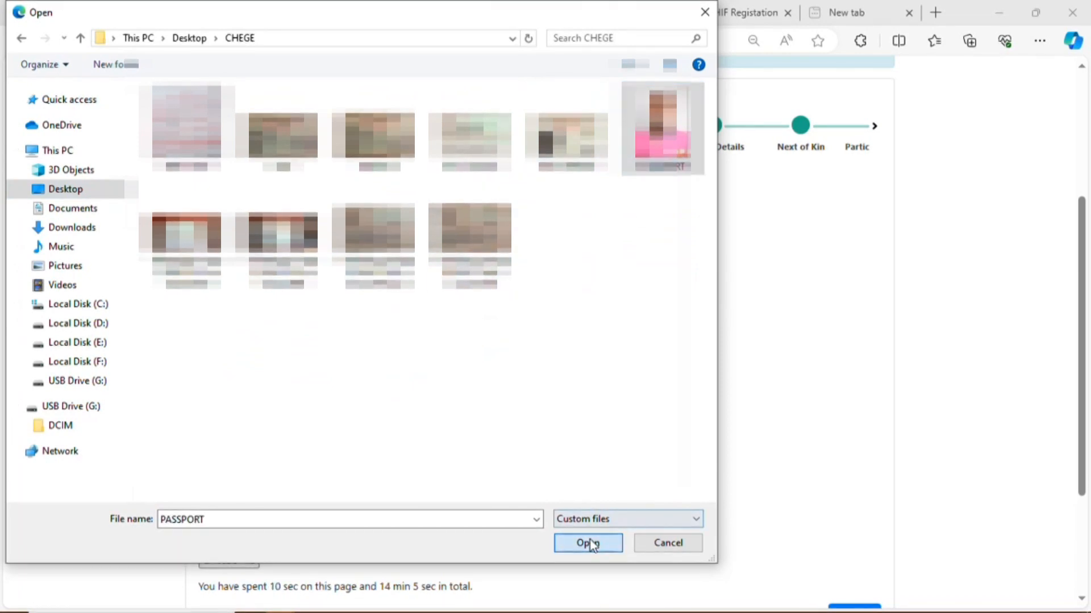
left_click(588, 542)
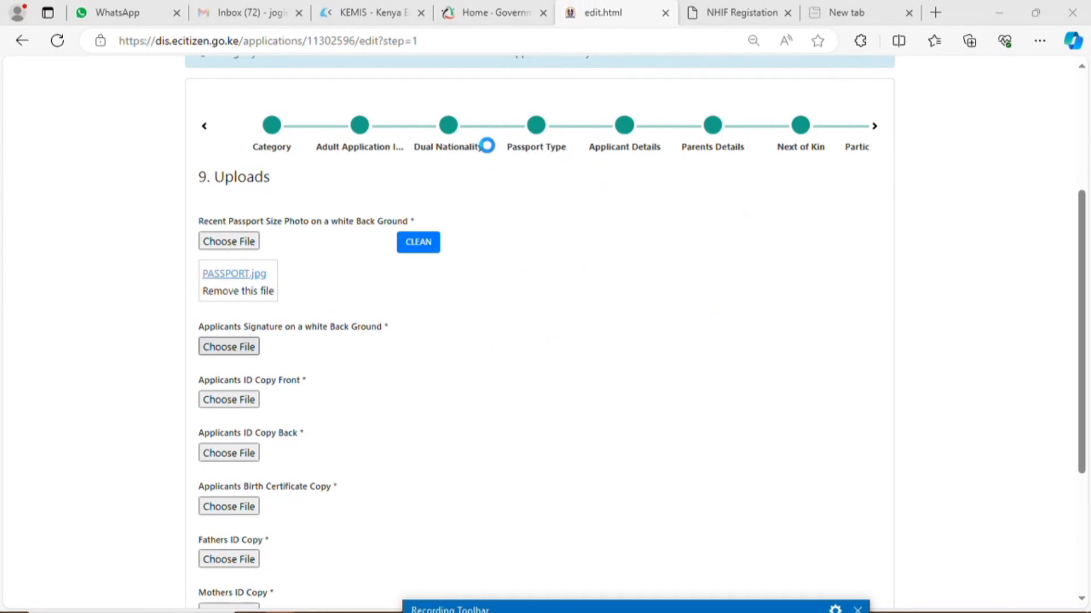
- Upload SIGN.jpg as the applicant's signature on a white background
left_click(186, 130)
left_click(579, 549)
scroll(578, 548, "up", 1)
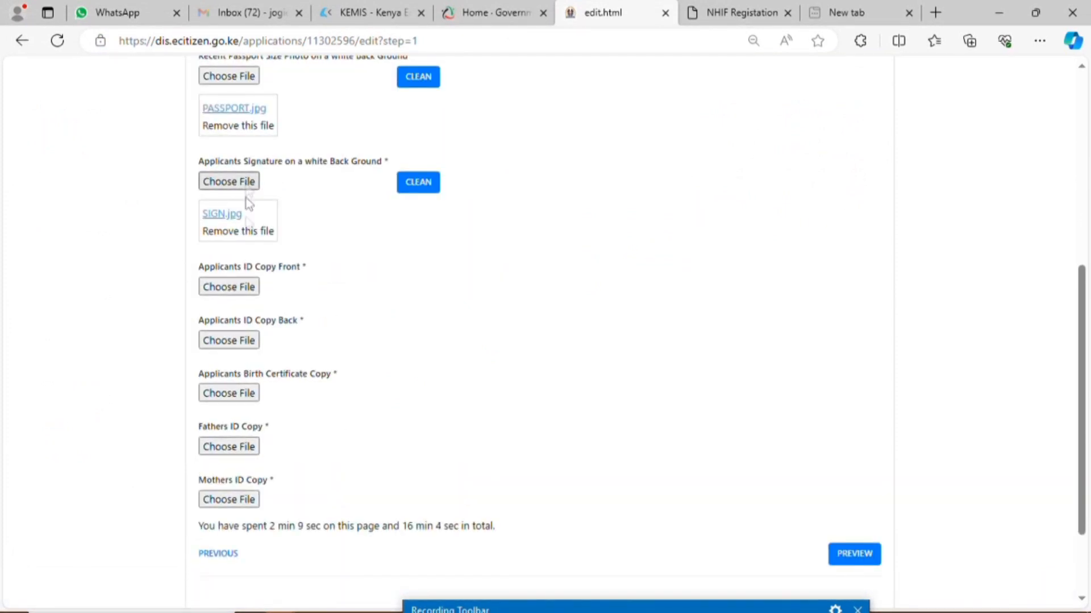
- Upload MY ID FRONT.jpg as the front copy of the applicant's ID
left_click(234, 291)
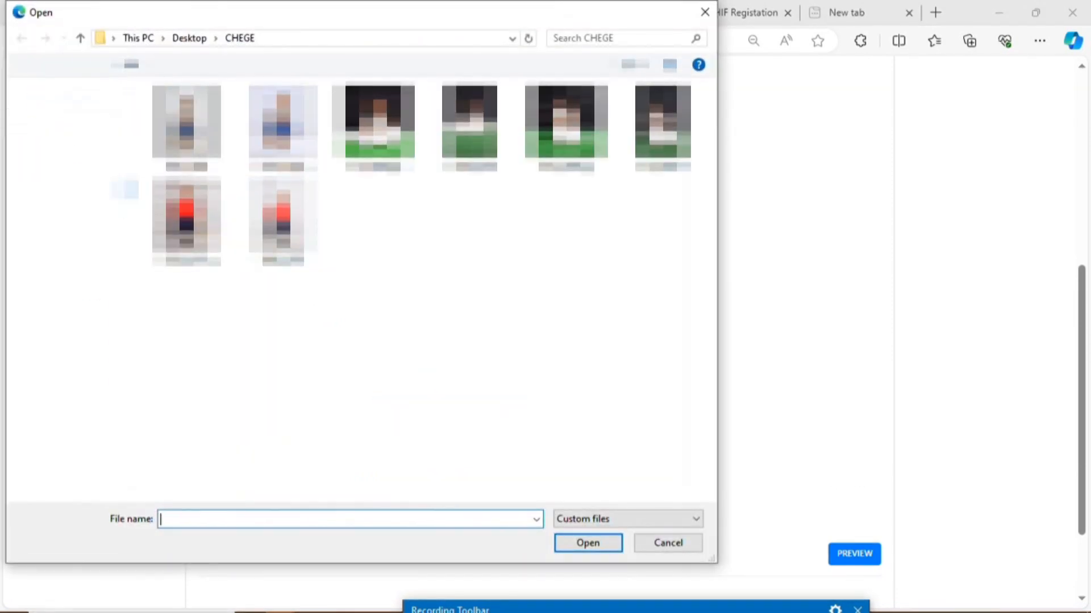
left_click(657, 128)
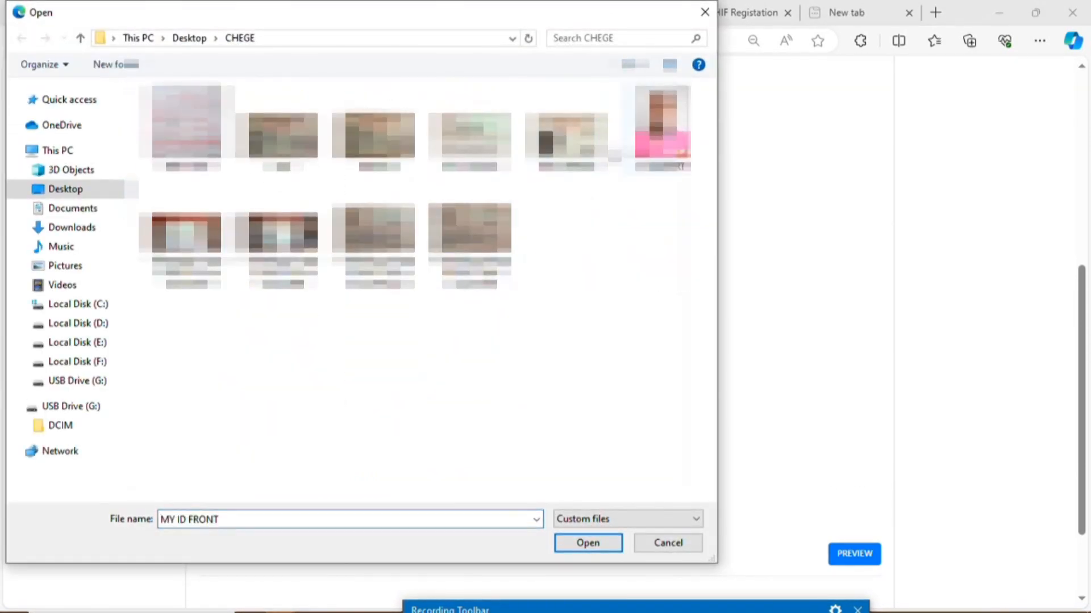
left_click(587, 543)
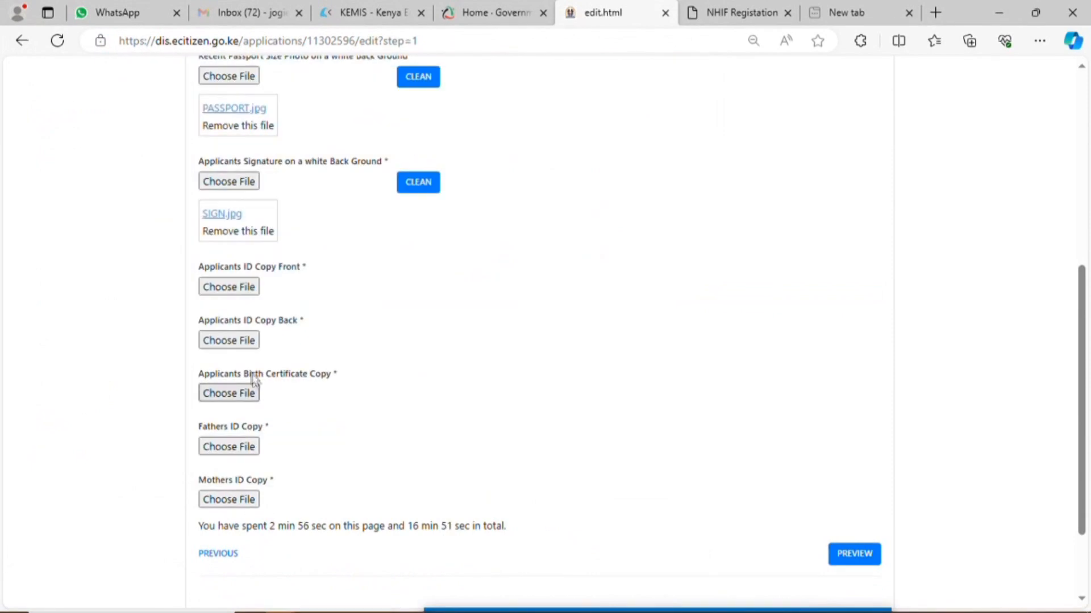
- Upload MY I.D BACK.jpg as the back copy of the applicant's ID
left_click(245, 343)
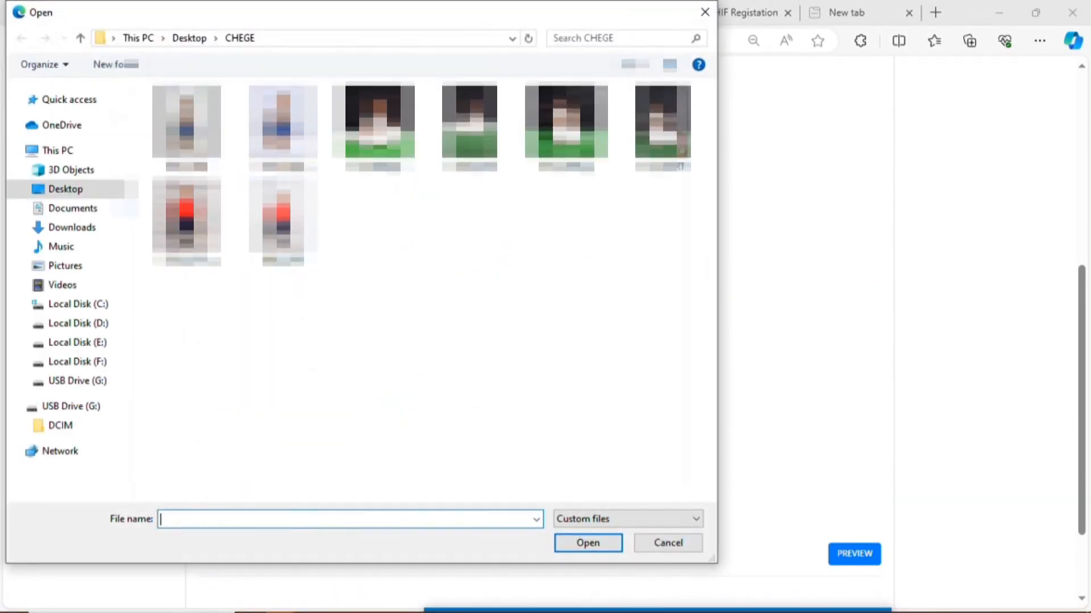
left_click(565, 128)
left_click(585, 546)
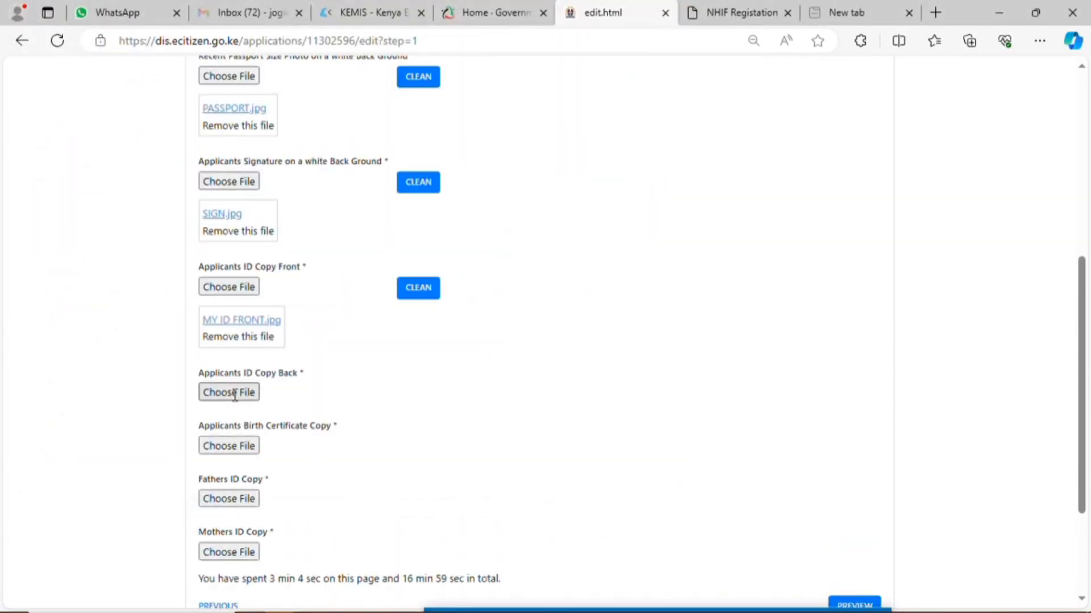
- Choose an image from the applicant's folder to upload as the applicant's birth certificate copy
scroll(227, 392, "down", 2)
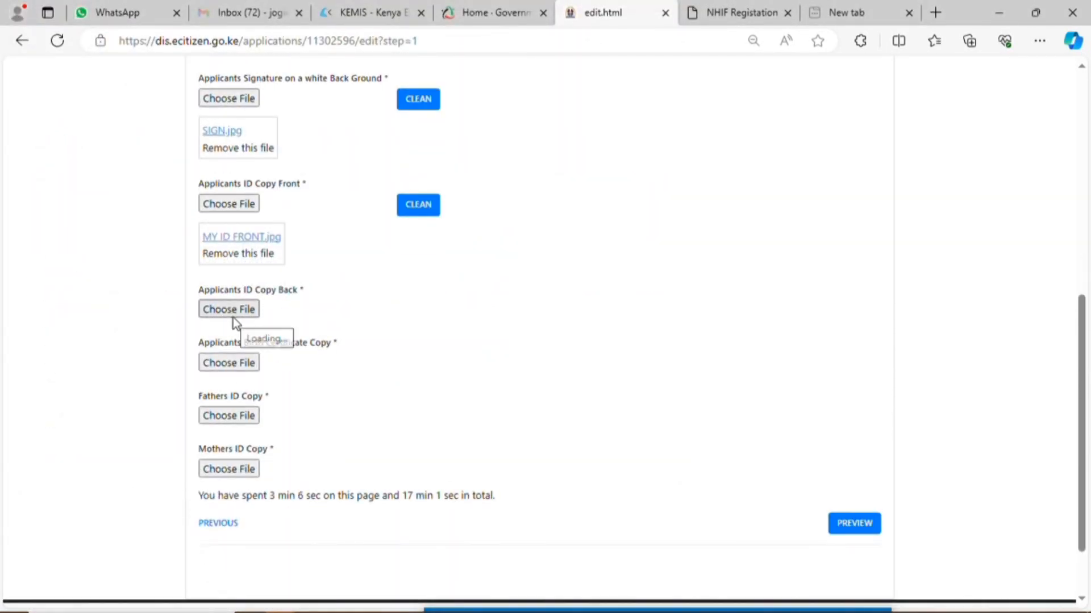
left_click(244, 363)
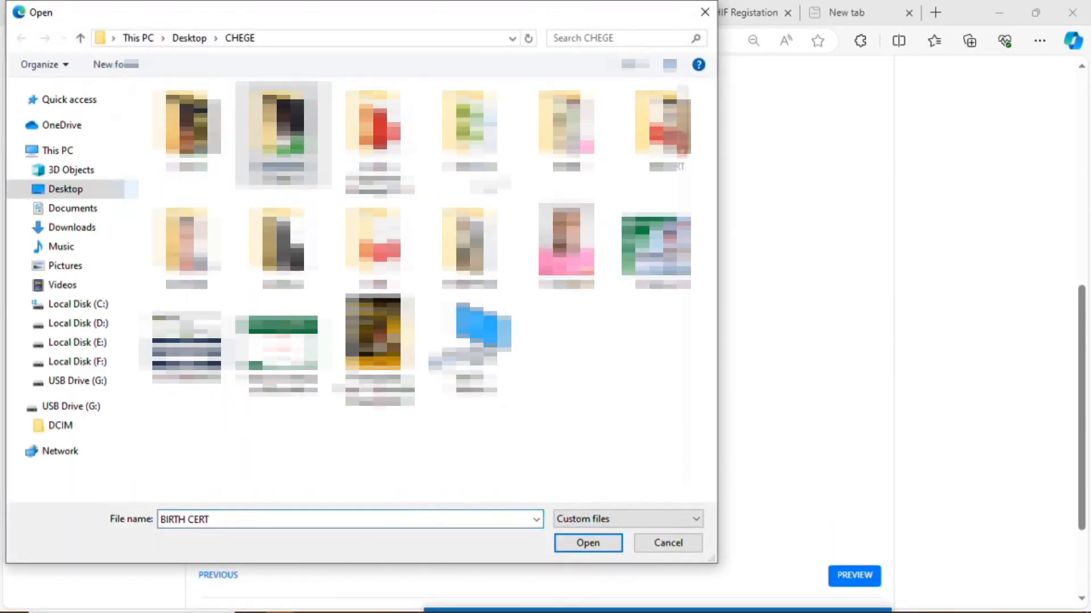
left_click(566, 128)
left_click(592, 546)
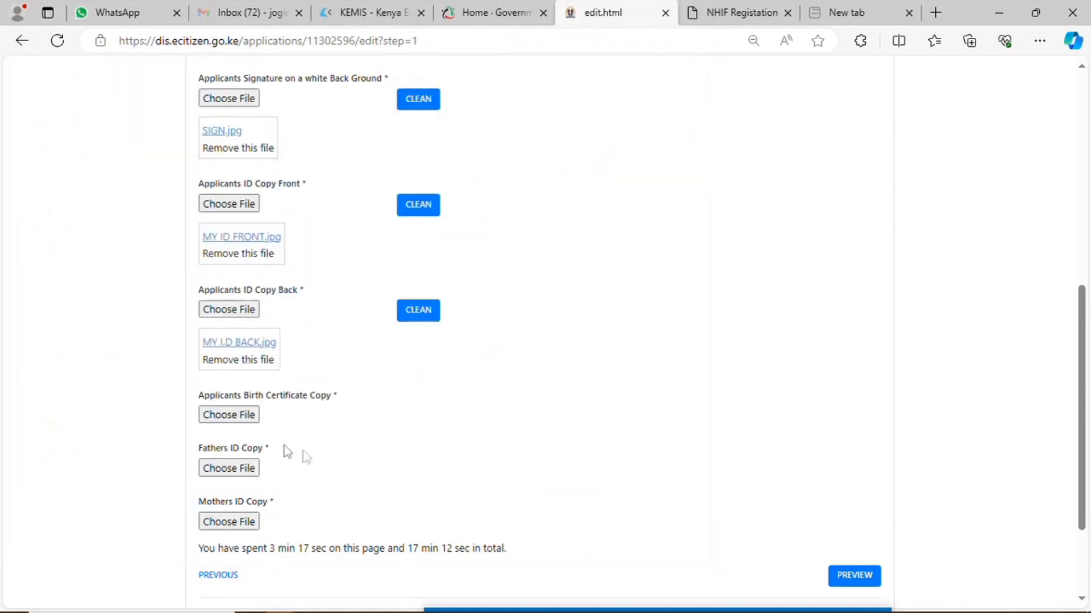
- Upload DAD.jpeg as the father's ID copy
scroll(231, 449, "down", 1)
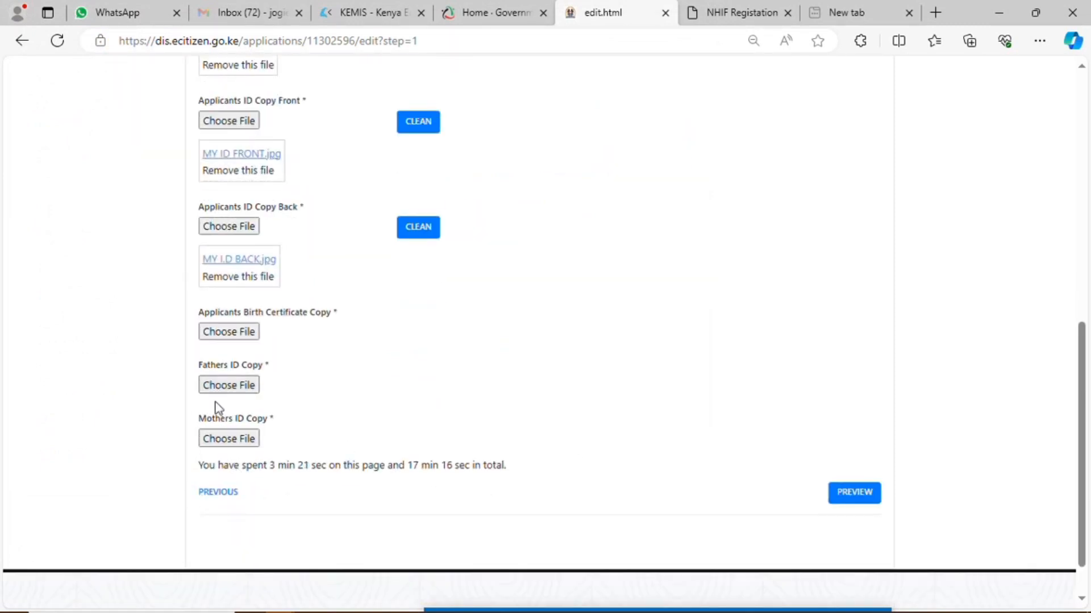
left_click(224, 387)
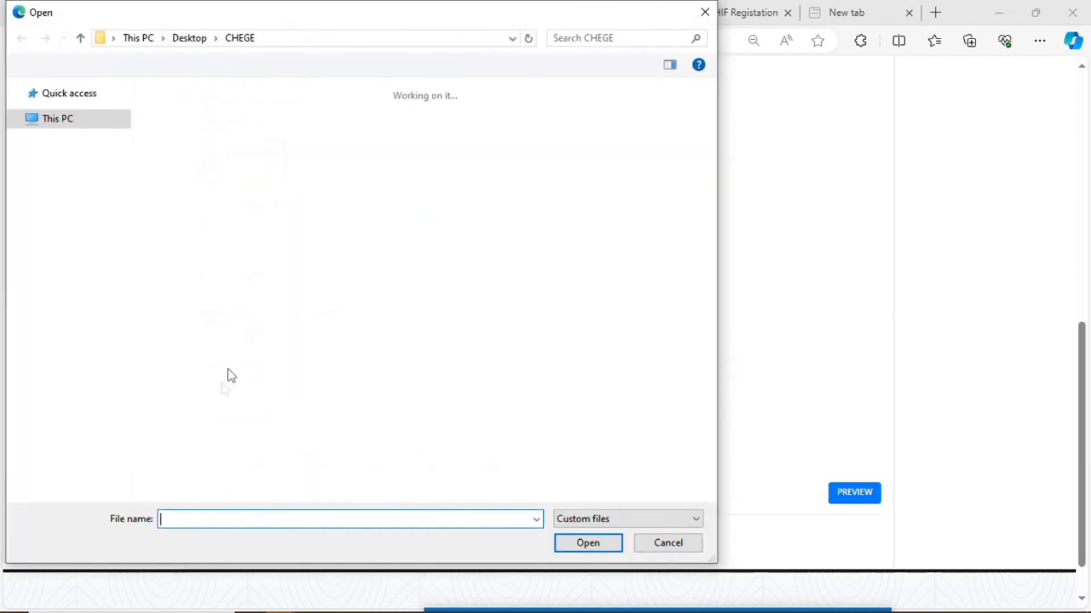
left_click(285, 137)
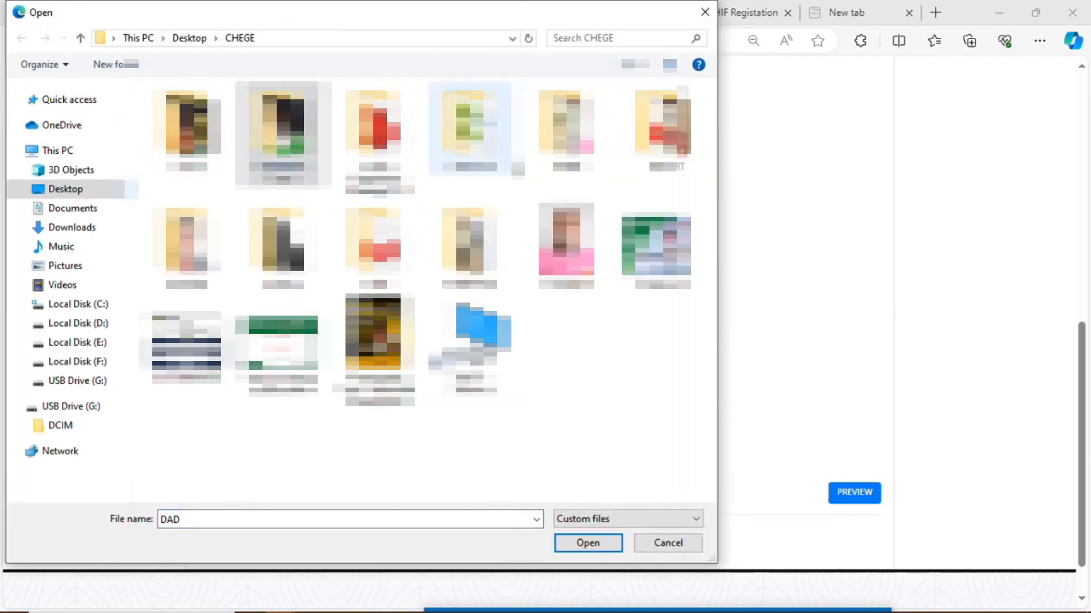
left_click(566, 542)
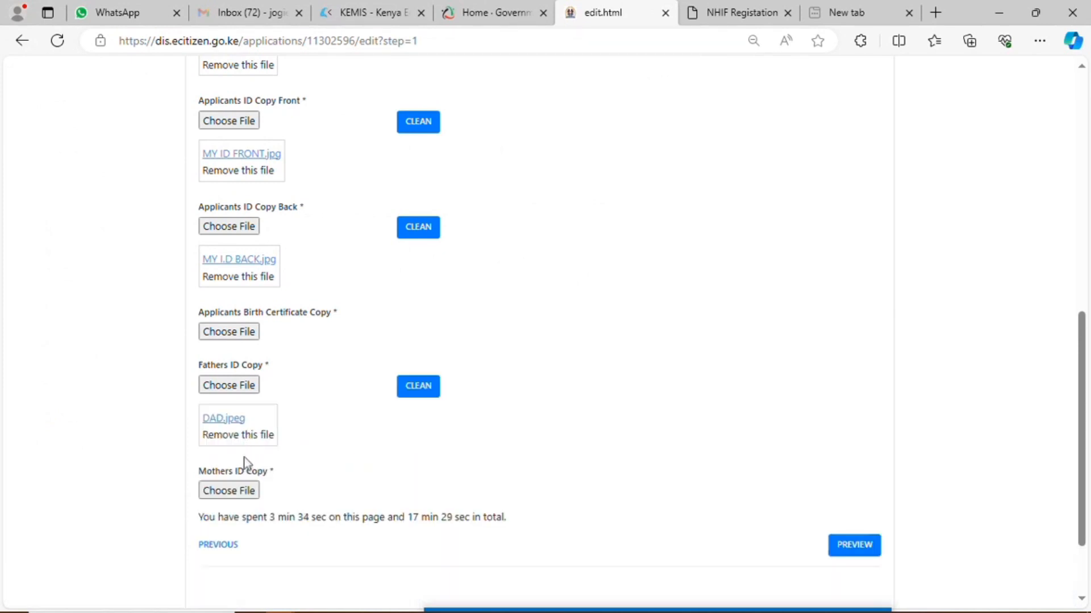
- Upload MUM I.D.jpeg as the mother's ID copy
scroll(243, 381, "down", 2)
left_click(246, 398)
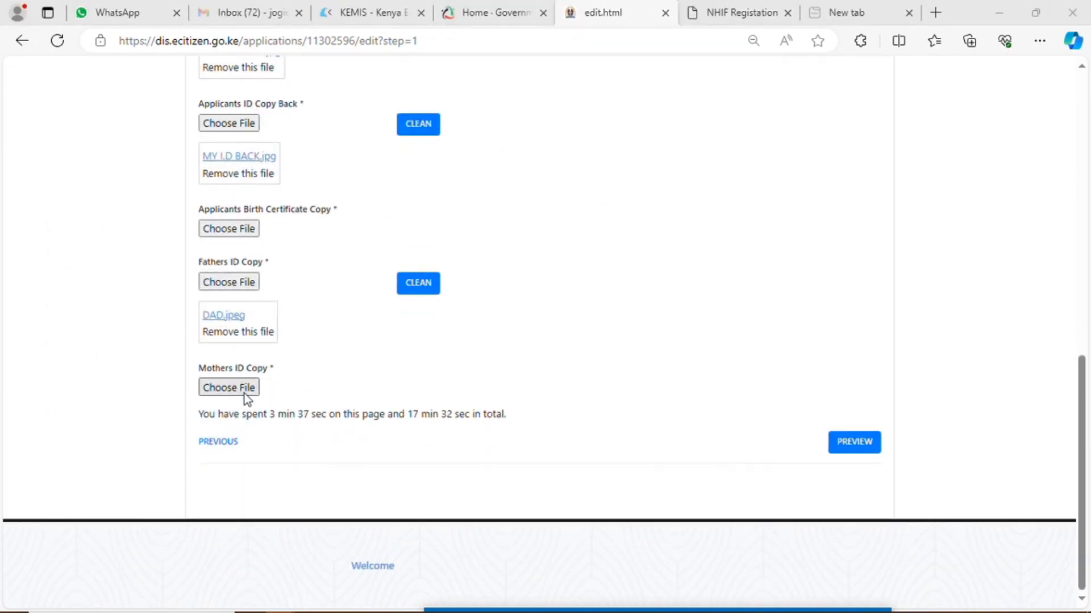
double_click(508, 159)
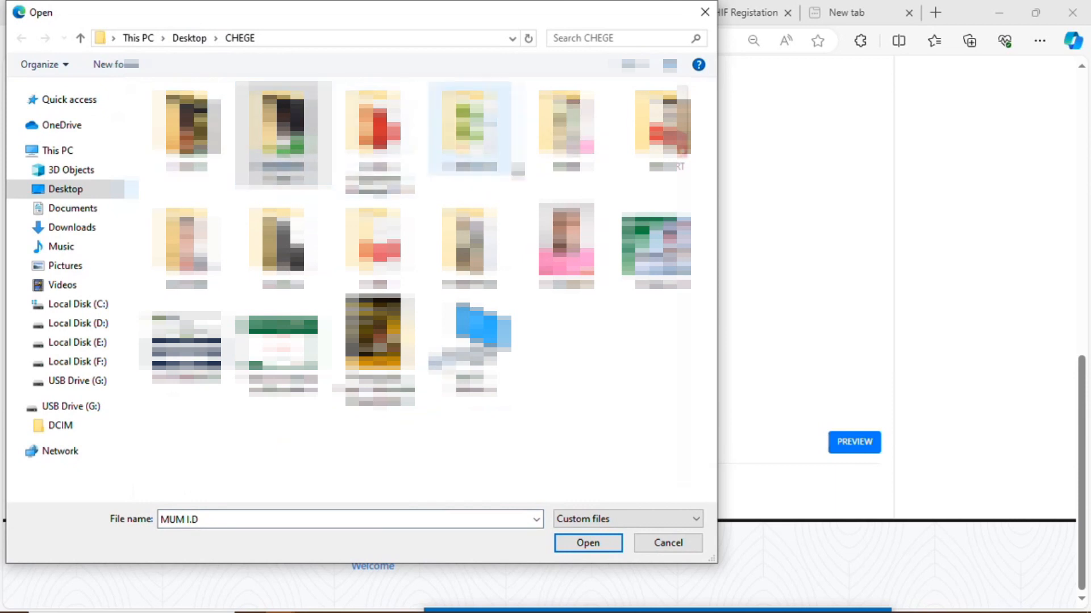
left_click(592, 546)
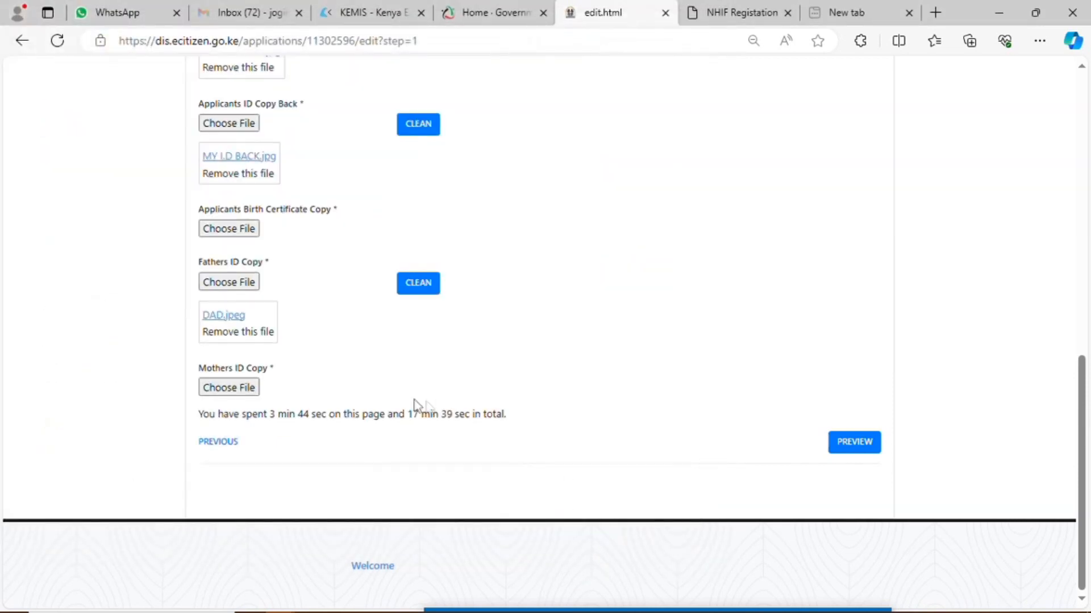
- Upload BIRTH CERT.jpeg as the applicant's birth certificate copy and check the list of uploaded documents
left_click(247, 230)
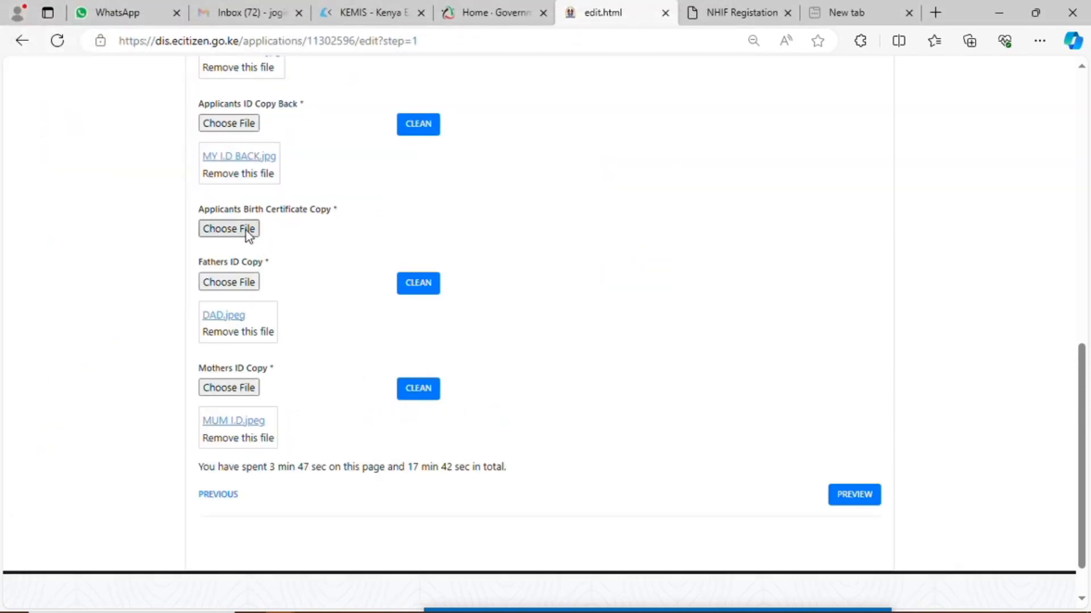
left_click(267, 148)
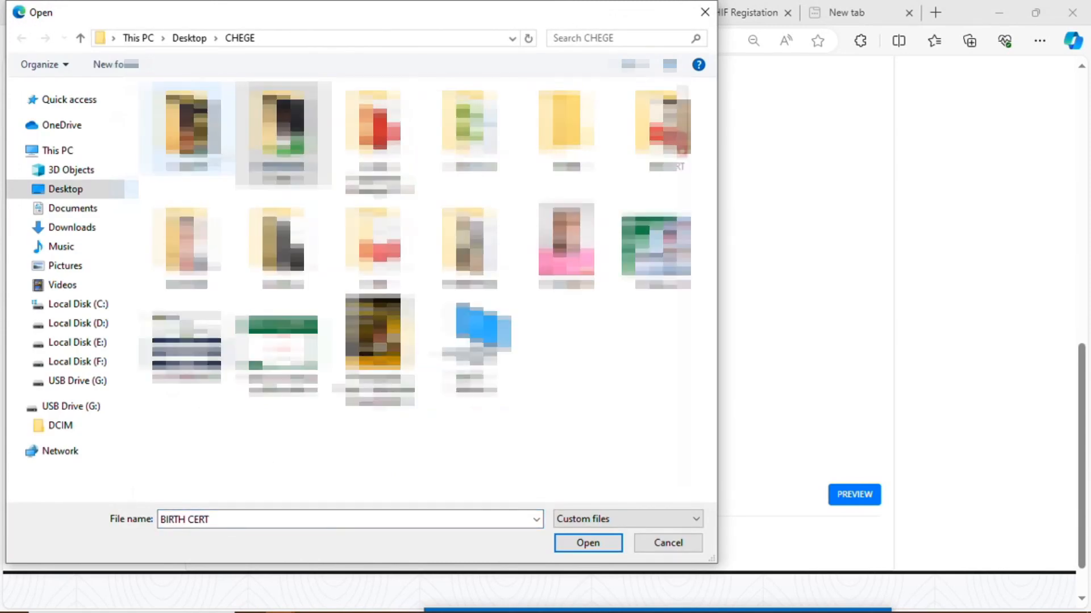
left_click(582, 542)
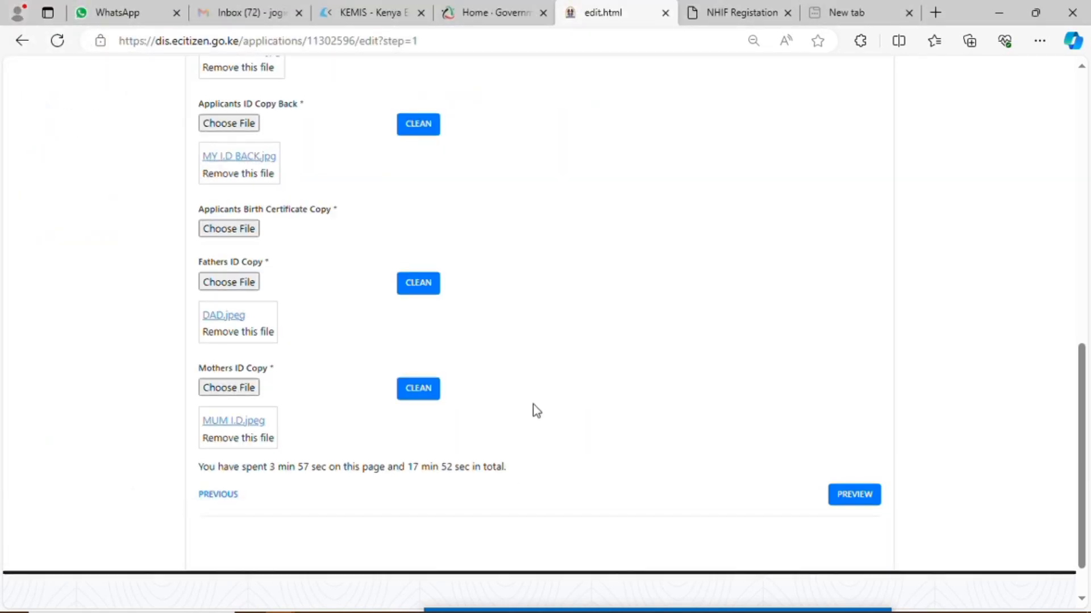
scroll(533, 406, "up", 9)
scroll(533, 404, "down", 9)
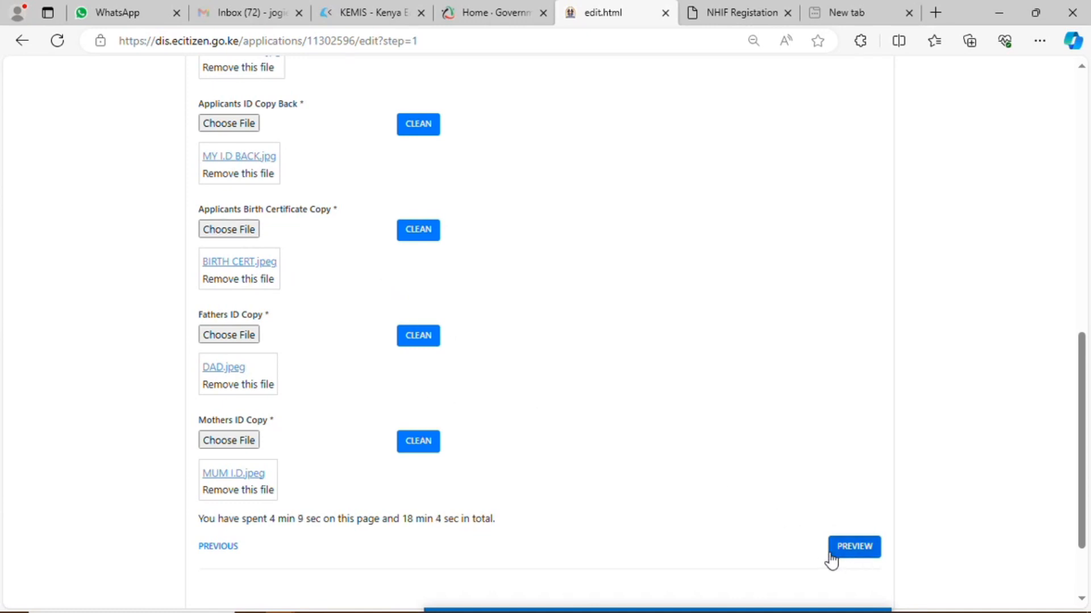
- Preview the application and review the category, dual nationality, passport type, personal and residential details
left_click(859, 552)
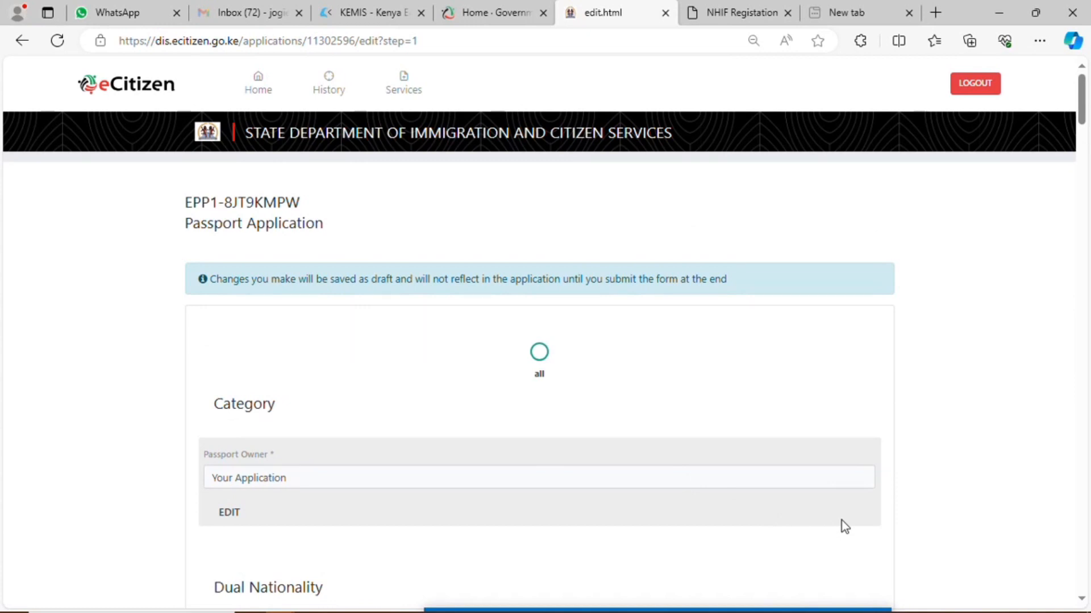
scroll(841, 520, "down", 2)
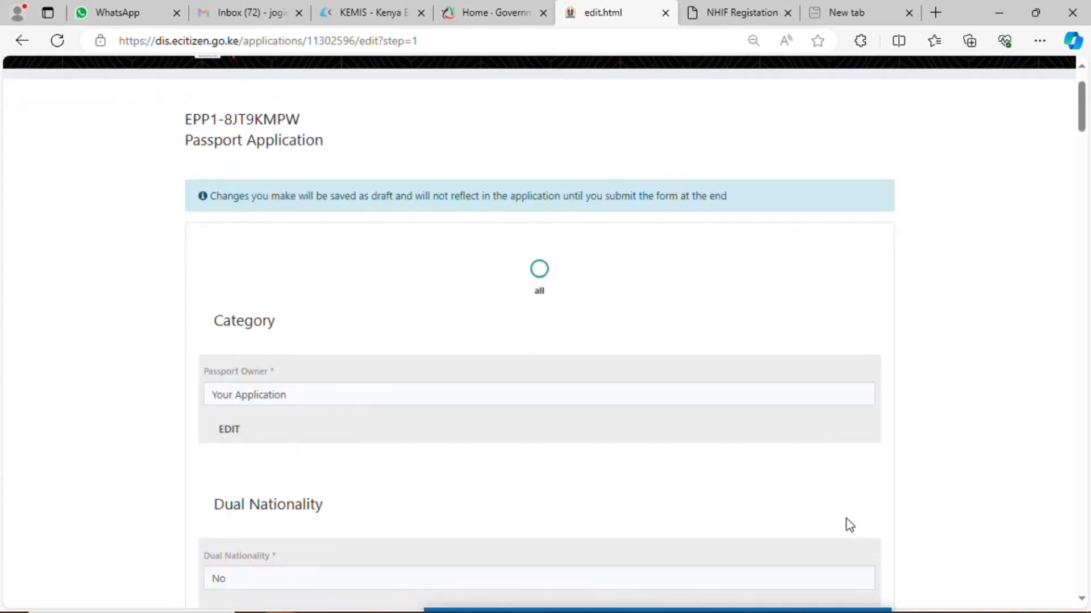
scroll(431, 461, "down", 6)
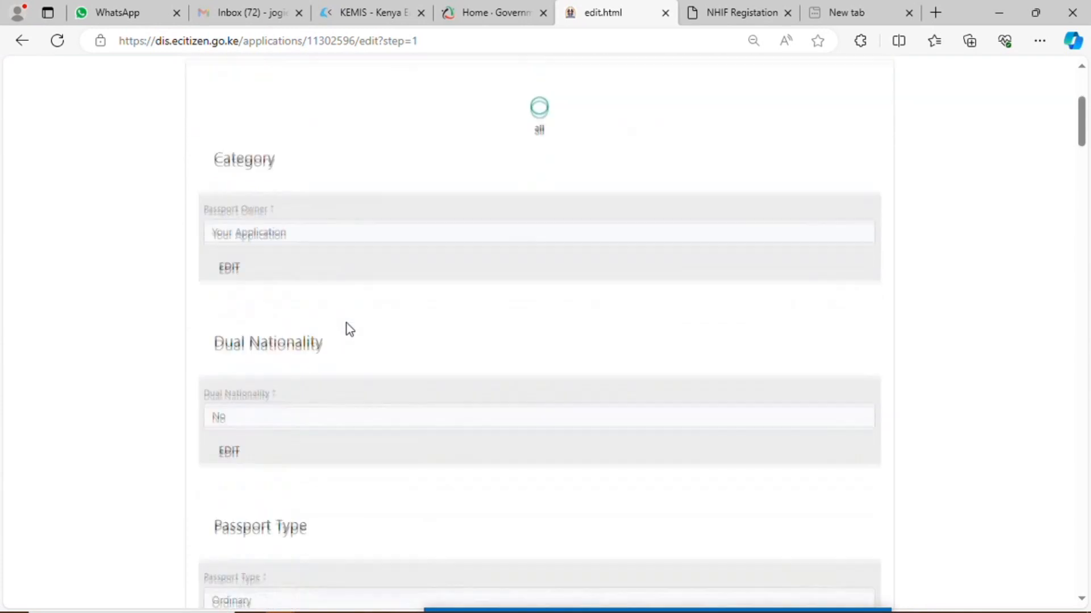
scroll(350, 342, "down", 2)
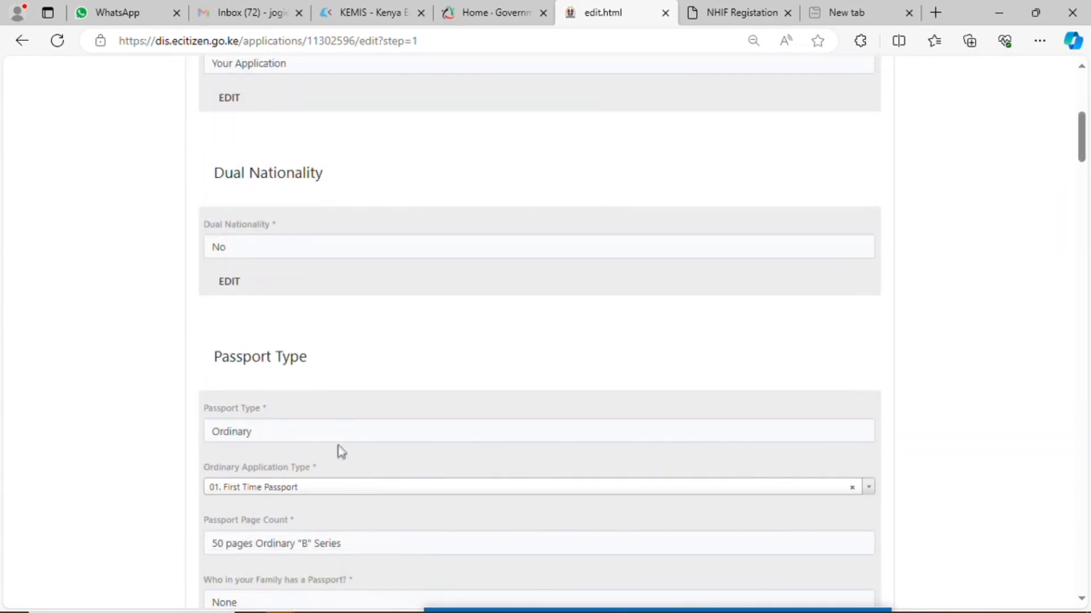
scroll(295, 437, "down", 2)
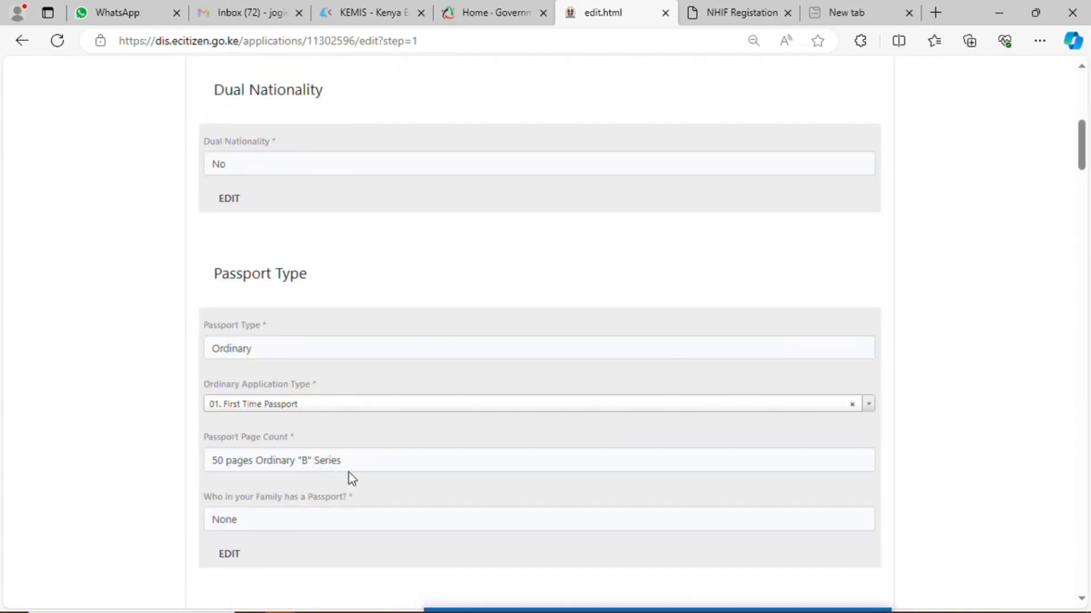
scroll(349, 473, "down", 12)
scroll(488, 514, "down", 15)
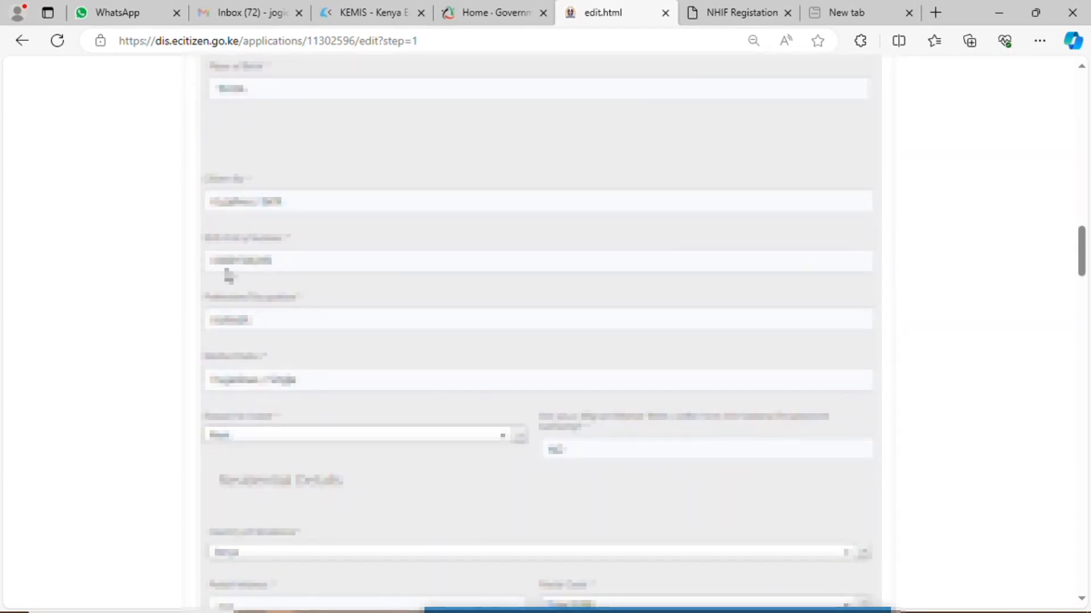
scroll(313, 439, "down", 8)
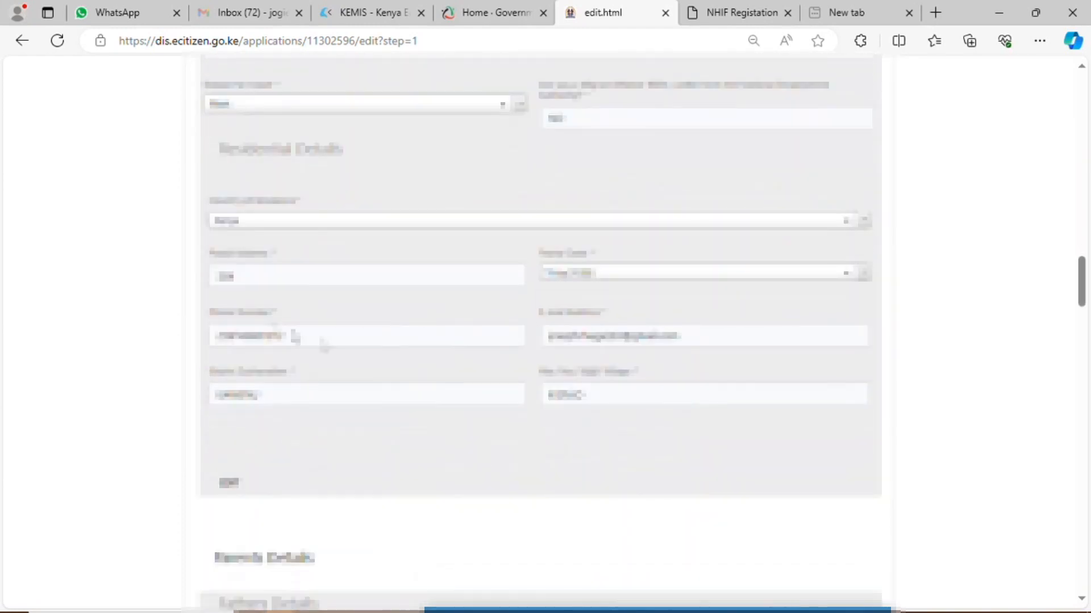
- Review the parents' details, next of kin, particulars of children and uploaded documents in the application preview
scroll(352, 452, "down", 12)
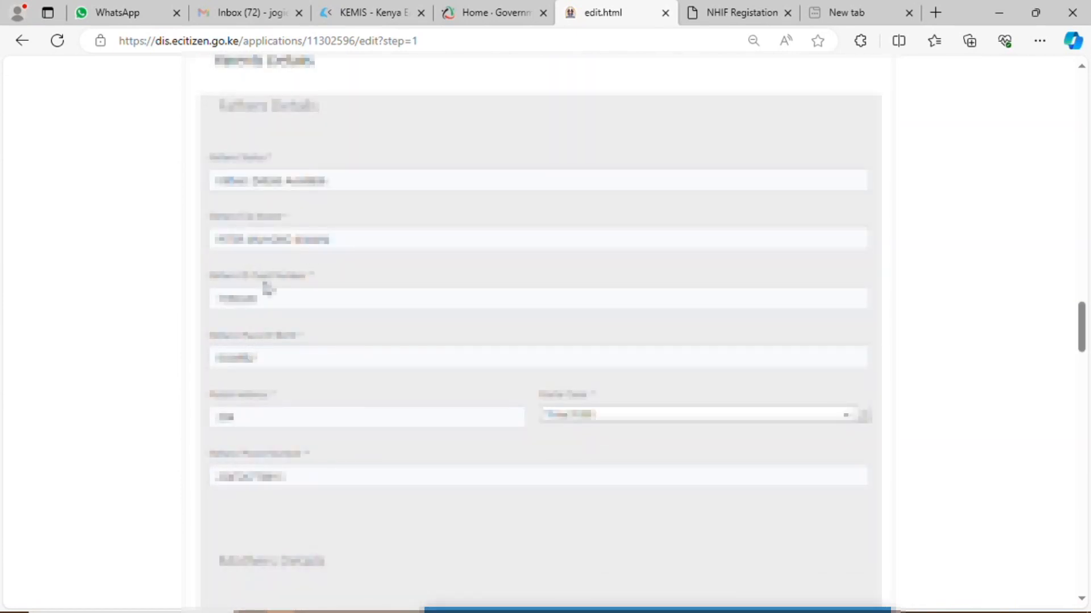
scroll(741, 528, "down", 8)
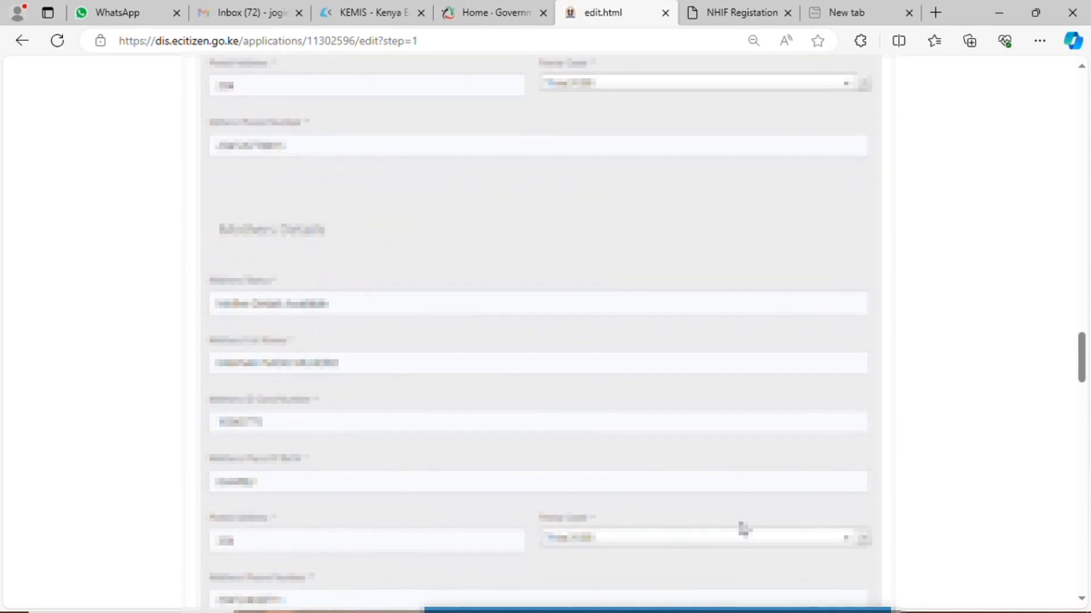
scroll(340, 431, "down", 14)
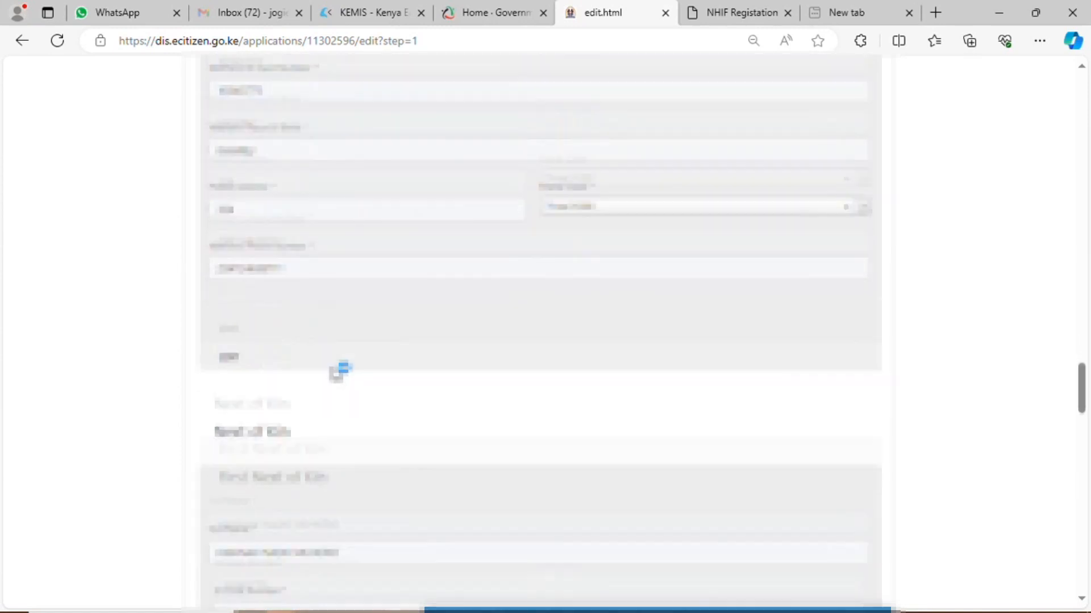
scroll(284, 417, "down", 6)
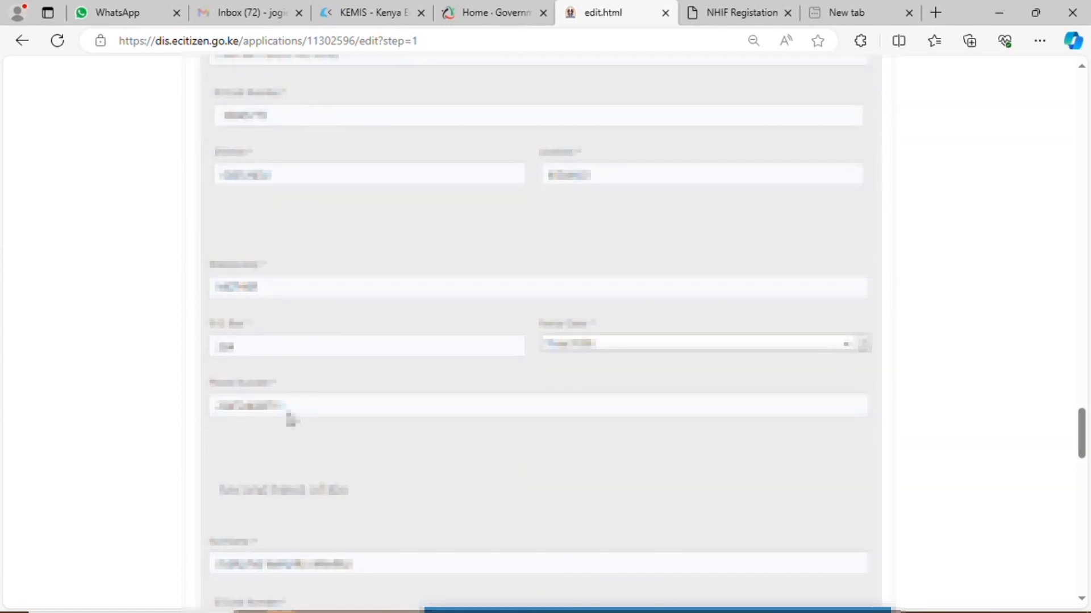
scroll(324, 420, "down", 8)
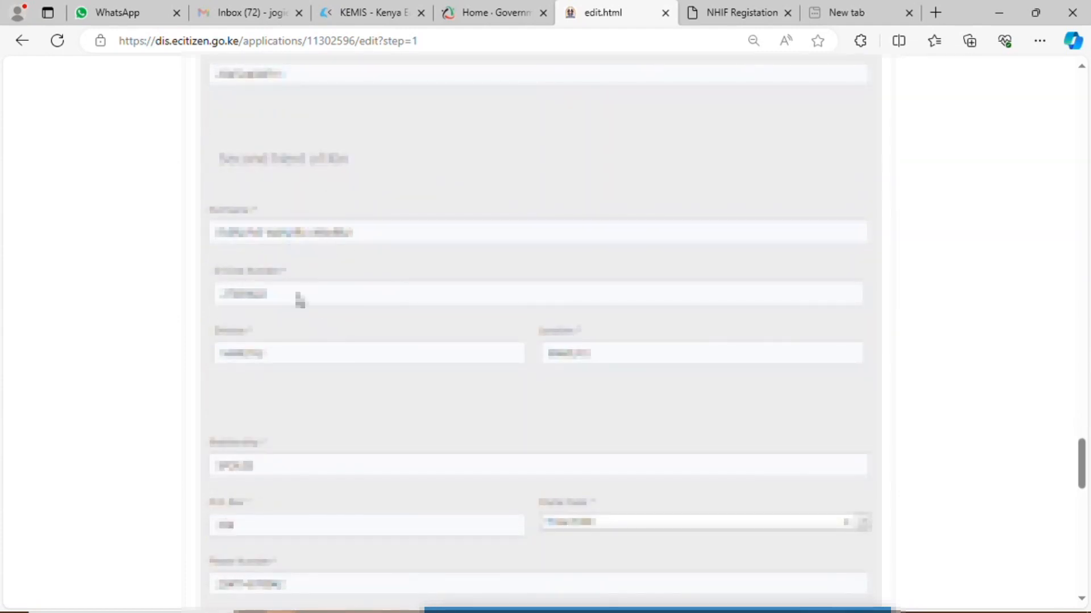
scroll(414, 390, "down", 4)
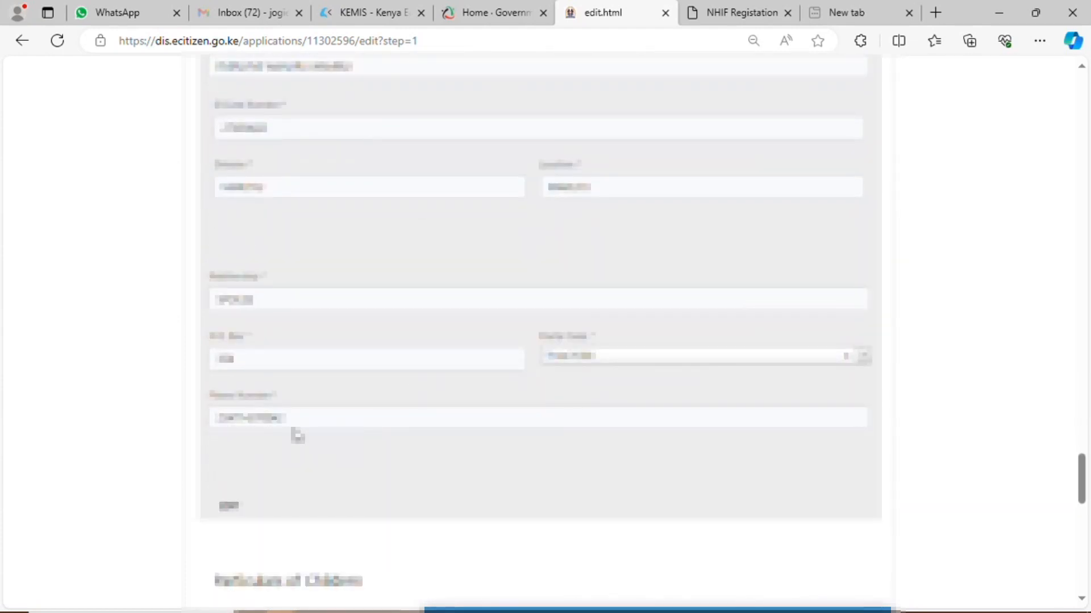
scroll(295, 434, "down", 12)
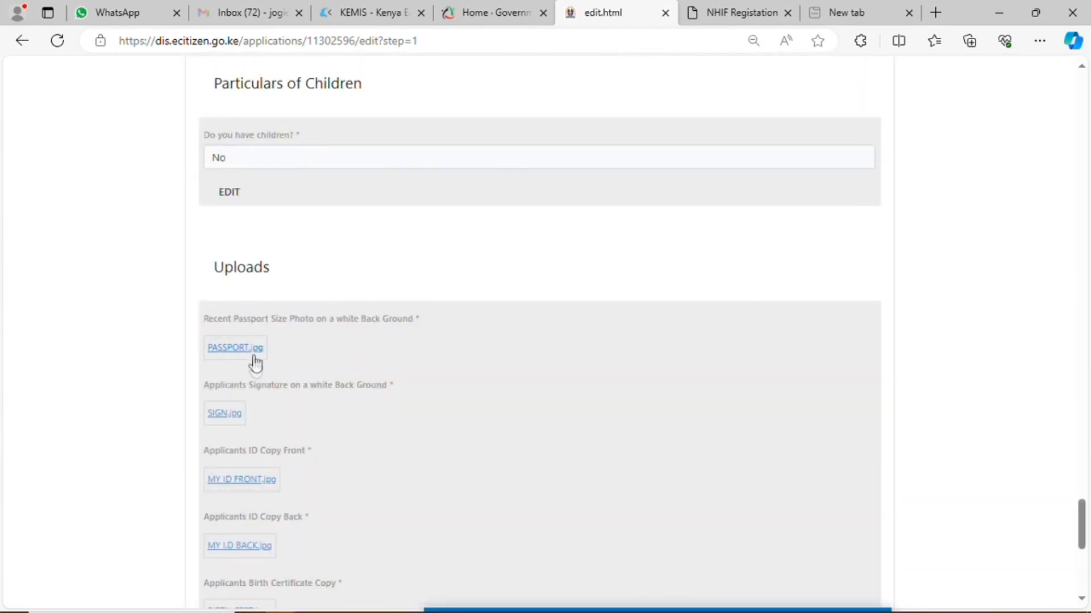
scroll(241, 448, "down", 3)
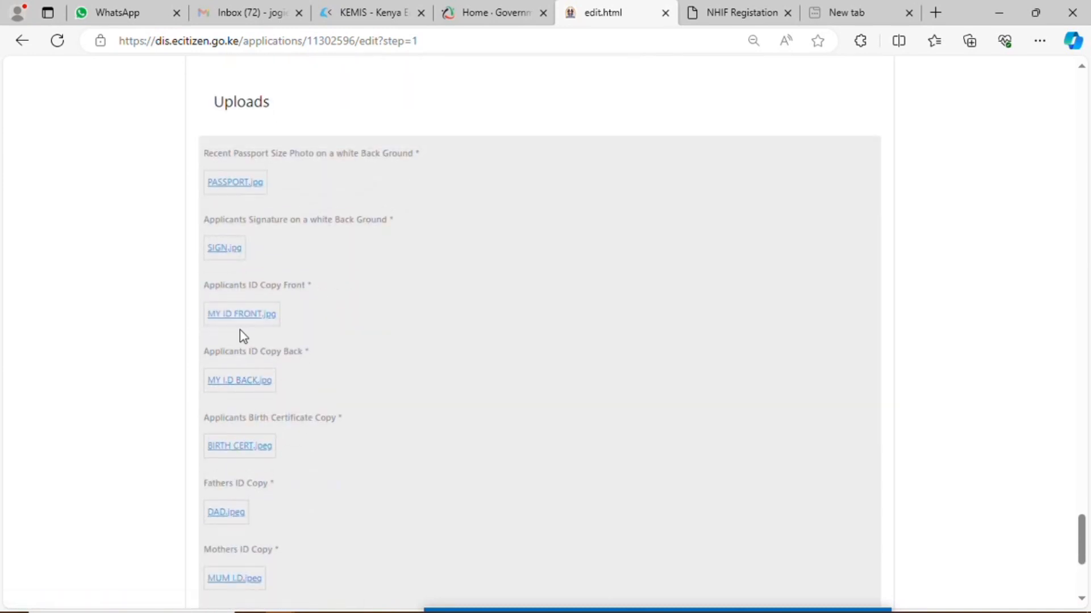
scroll(251, 451, "down", 1)
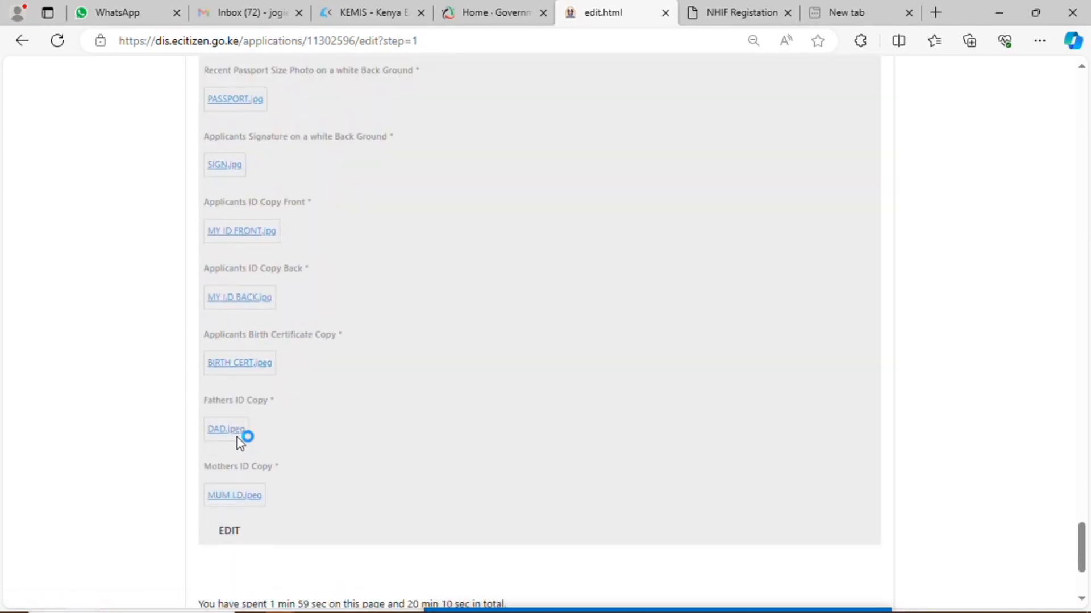
scroll(306, 489, "down", 1)
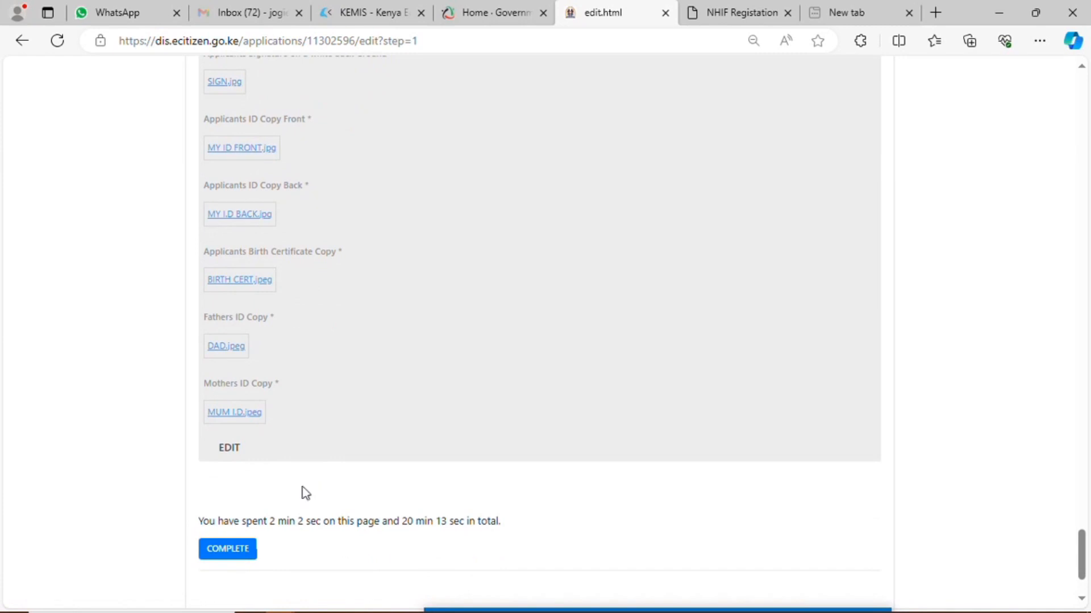
- Complete the application form and pay the KES 6050 fee through Mpesa using the payer's mobile number
left_click(232, 550)
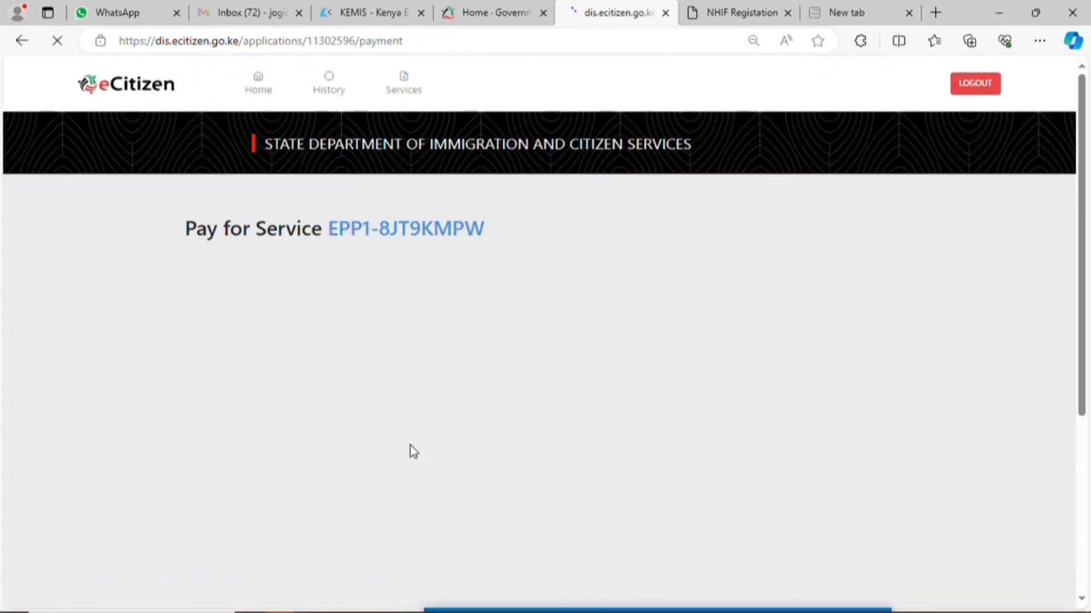
scroll(408, 449, "down", 1)
left_click(211, 251)
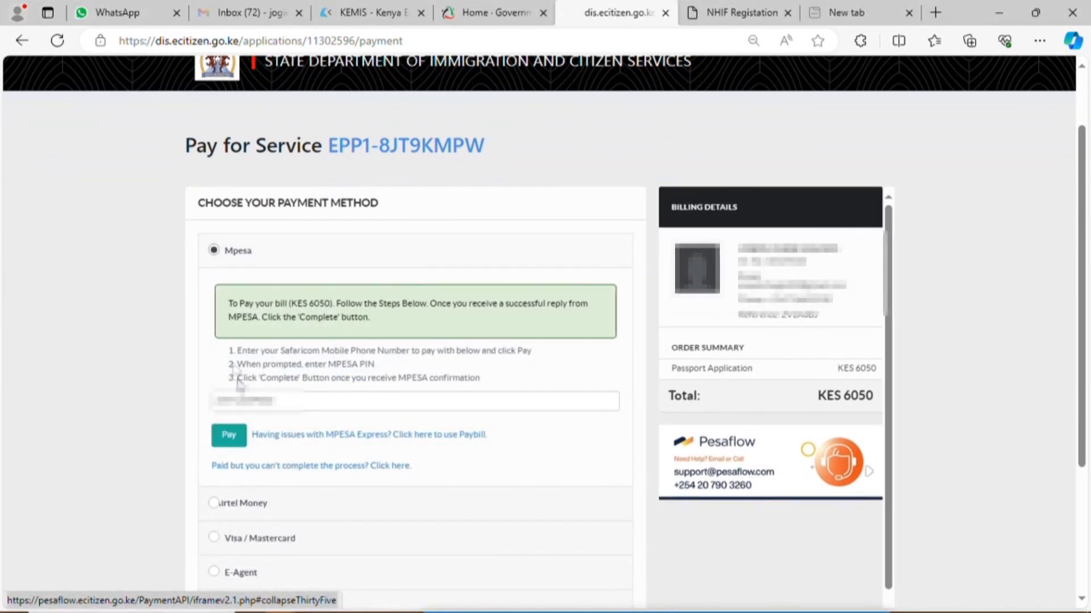
left_click(306, 401)
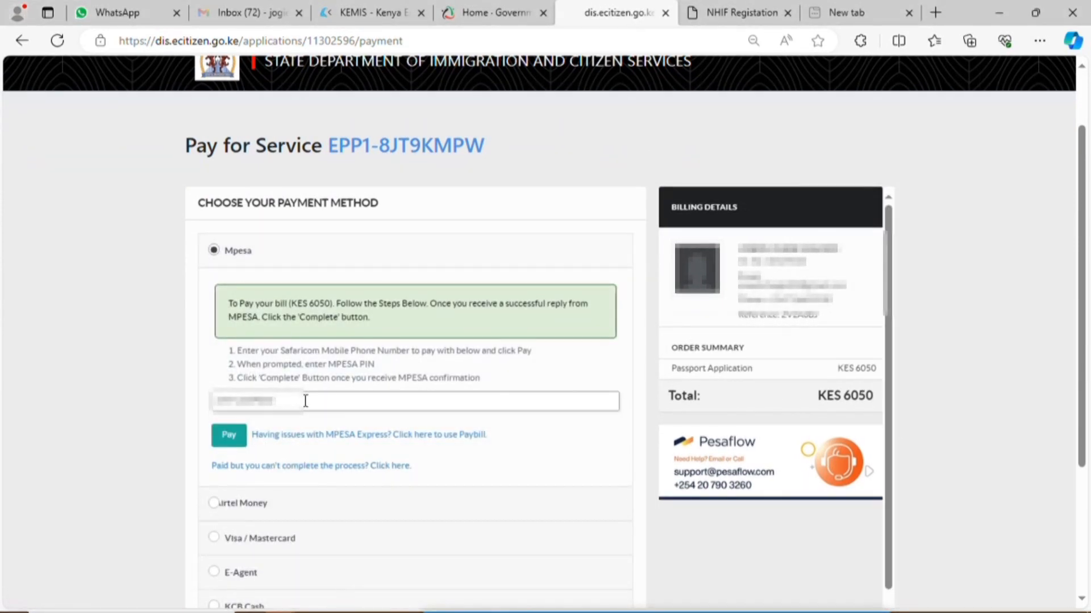
left_click_drag(306, 401, 236, 401)
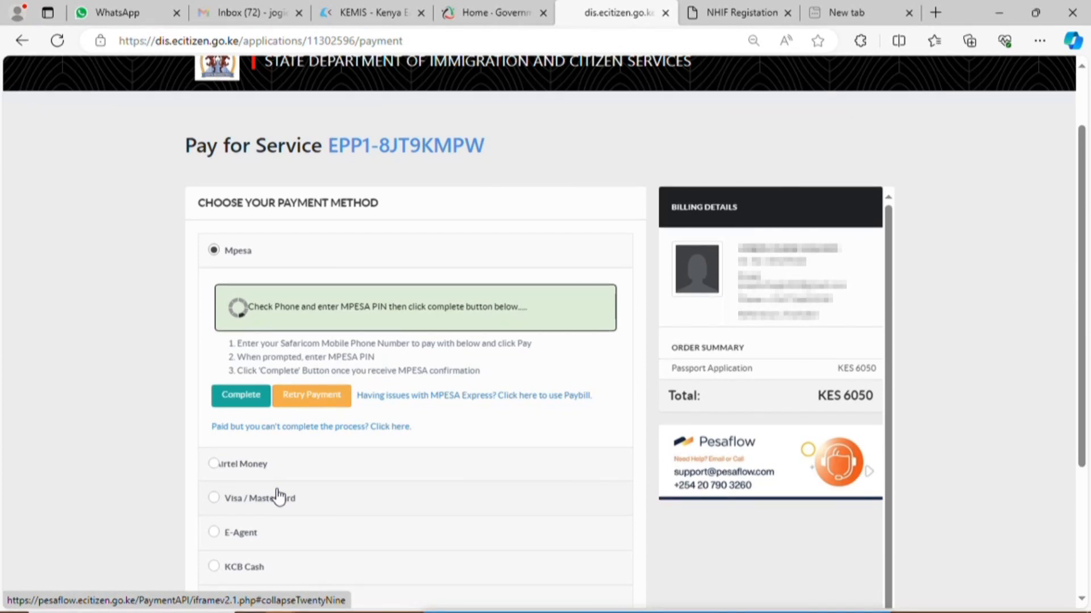
left_click(241, 397)
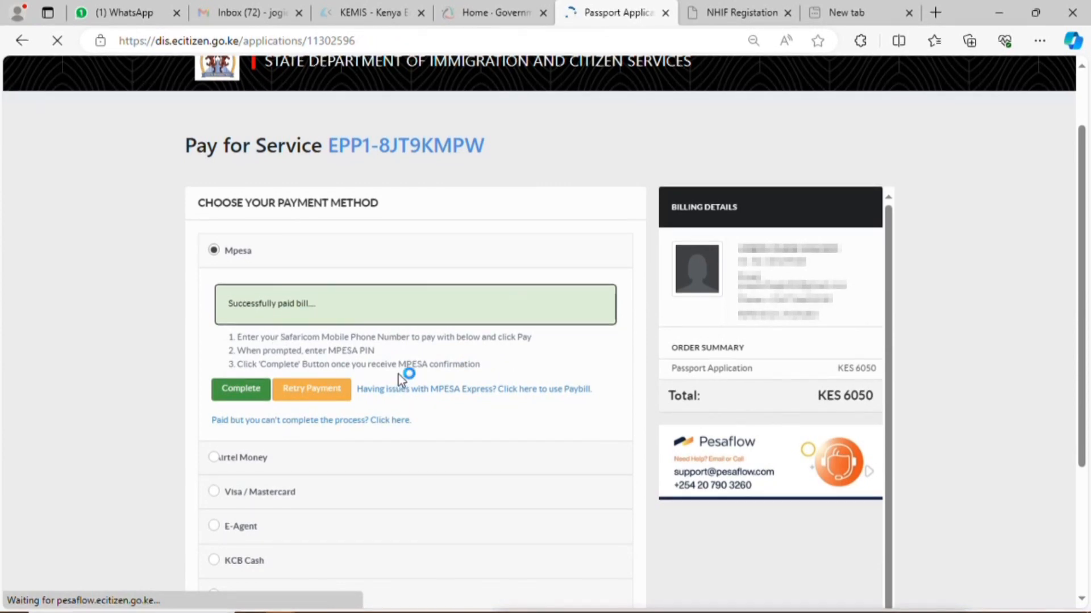
- Start booking the passport biometric capture appointment and choose Nairobi KE Nyayo Hse GR fl as the location
scroll(561, 432, "down", 3)
scroll(449, 397, "down", 2)
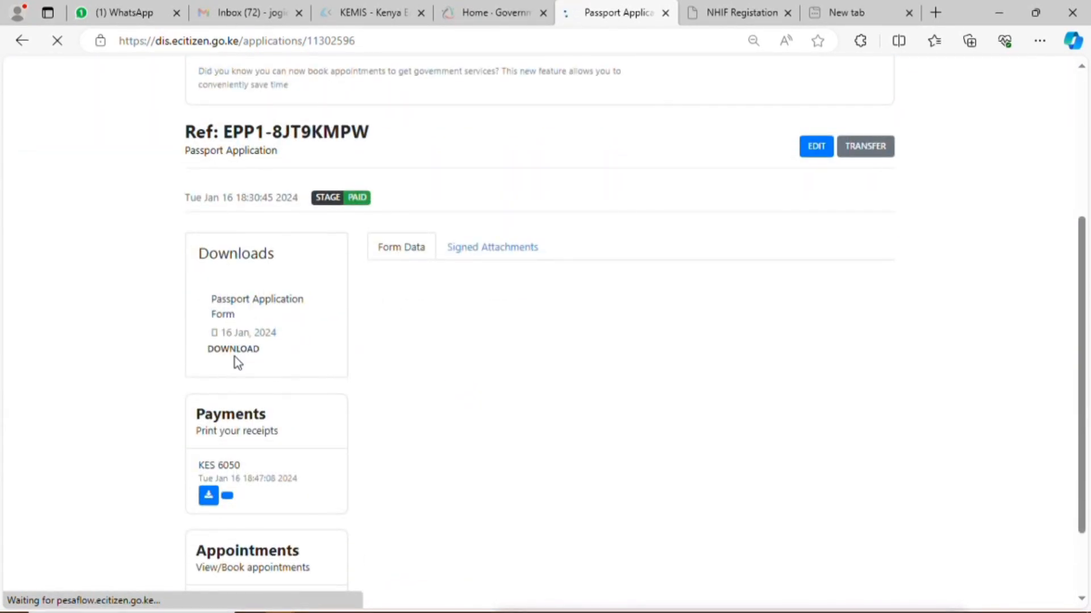
scroll(419, 294, "up", 5)
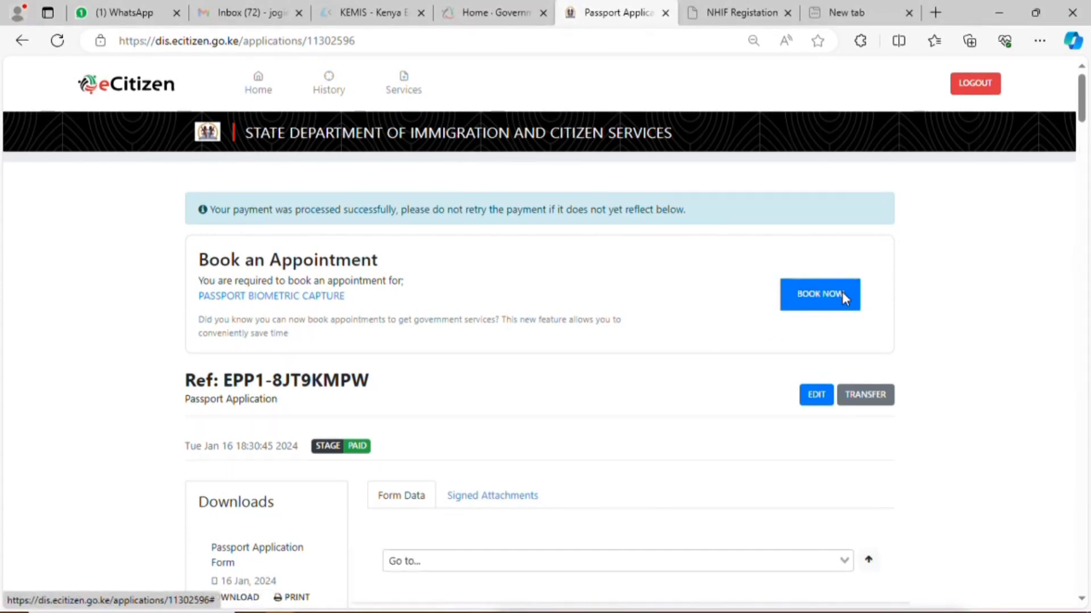
left_click(842, 293)
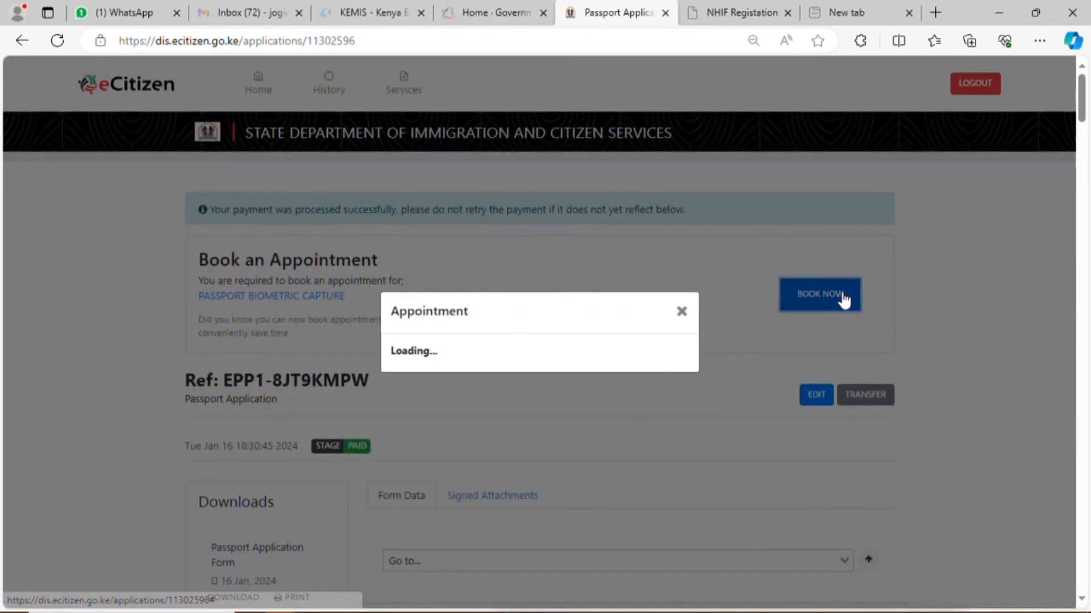
left_click(602, 289)
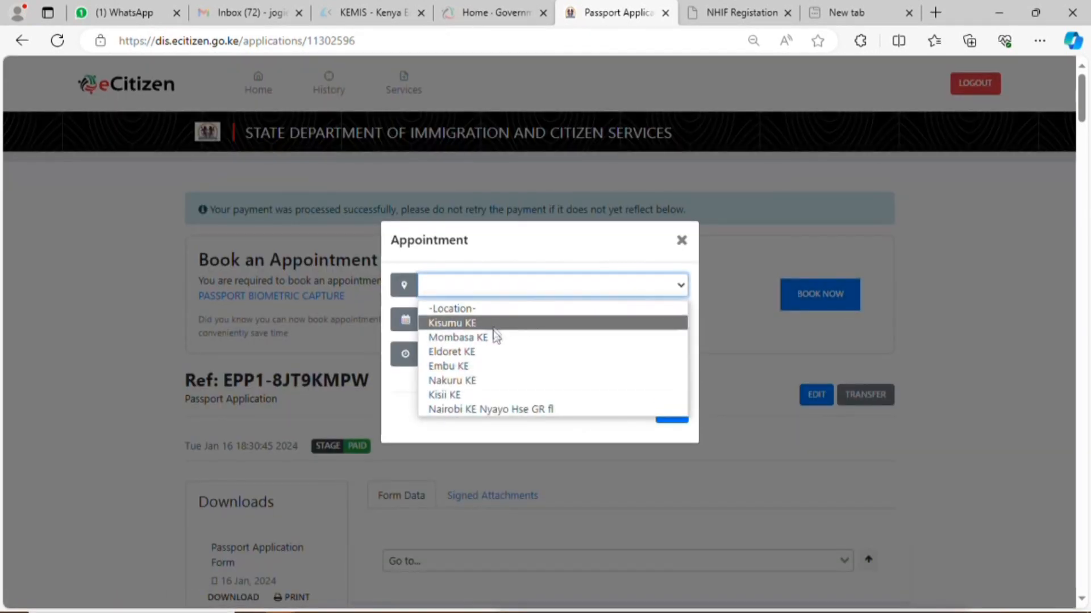
left_click(495, 410)
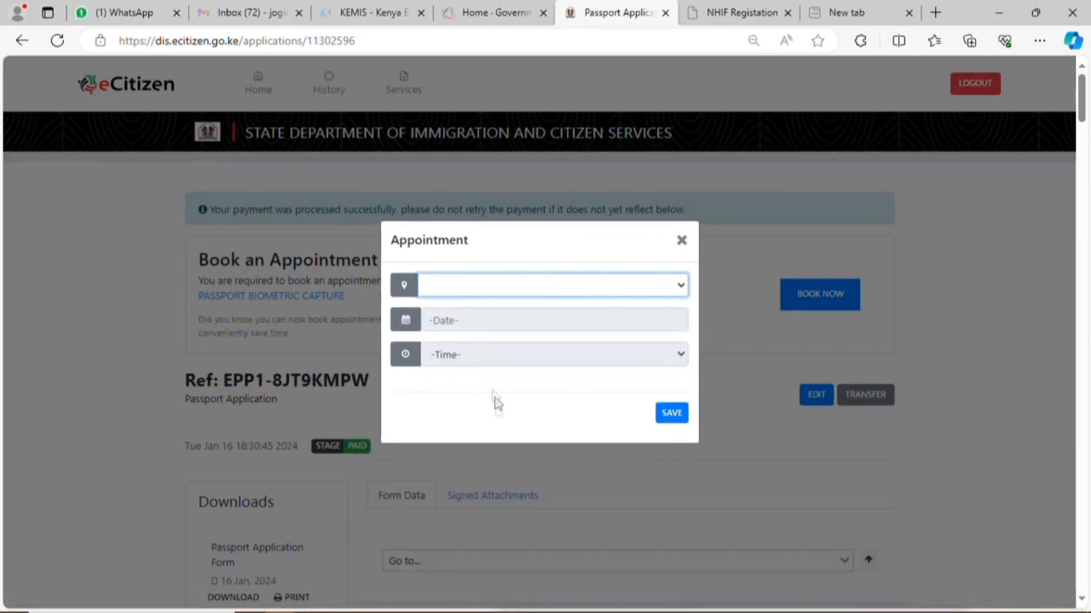
- Set the appointment date to 2024-02-19 and the time to 11:00, and save the booking
left_click(407, 321)
left_click(475, 325)
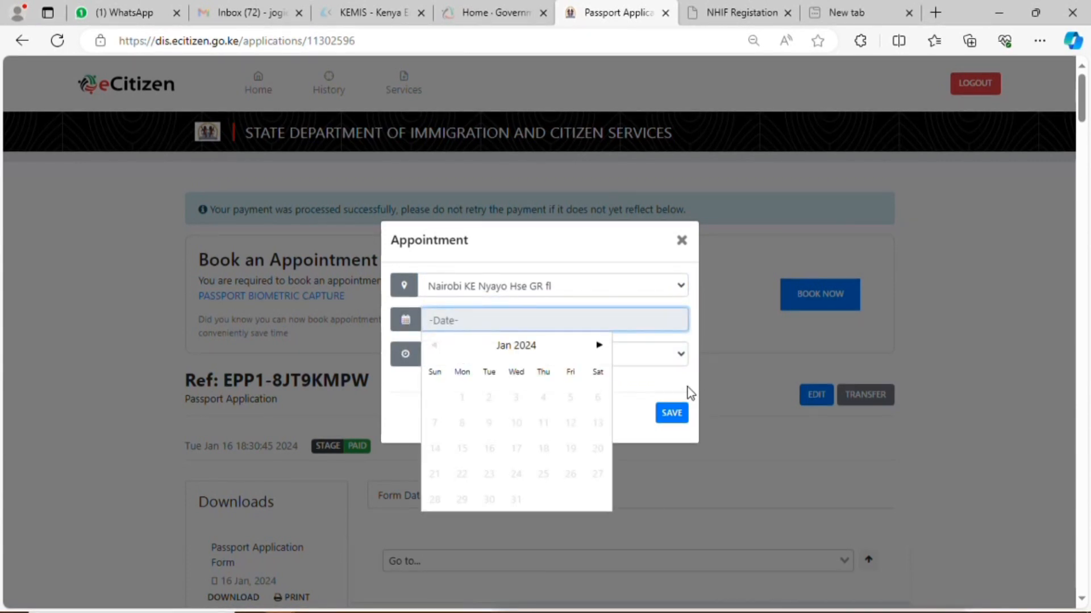
left_click(600, 345)
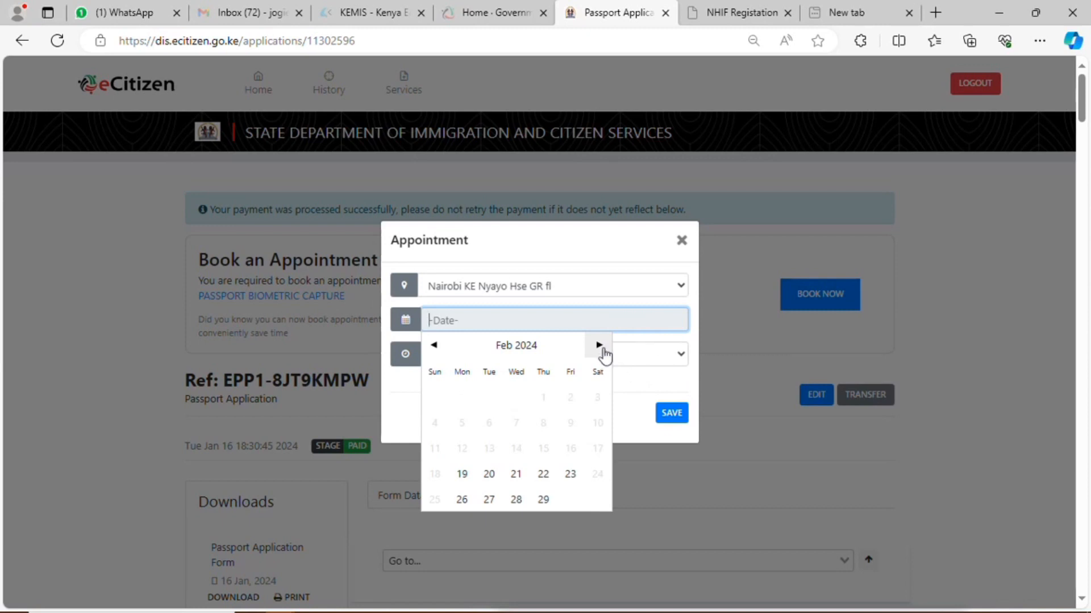
left_click(461, 473)
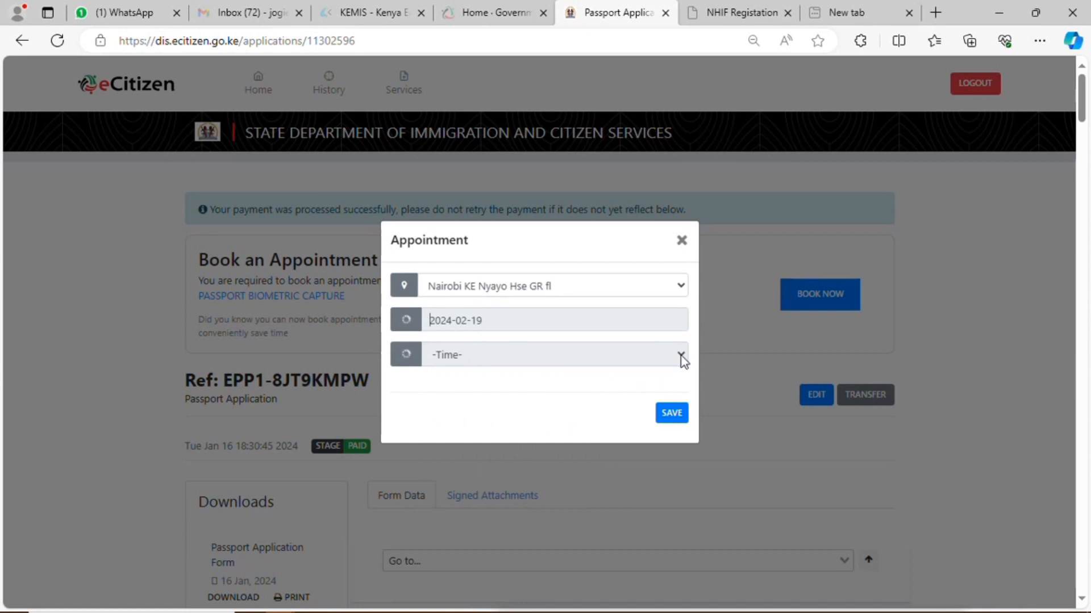
left_click(661, 359)
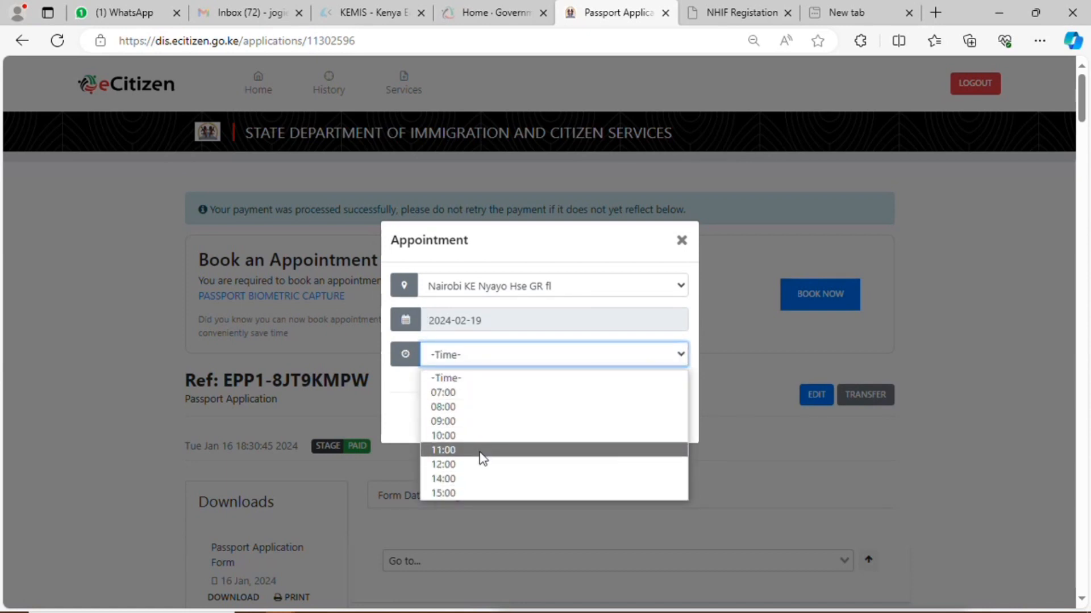
left_click(499, 451)
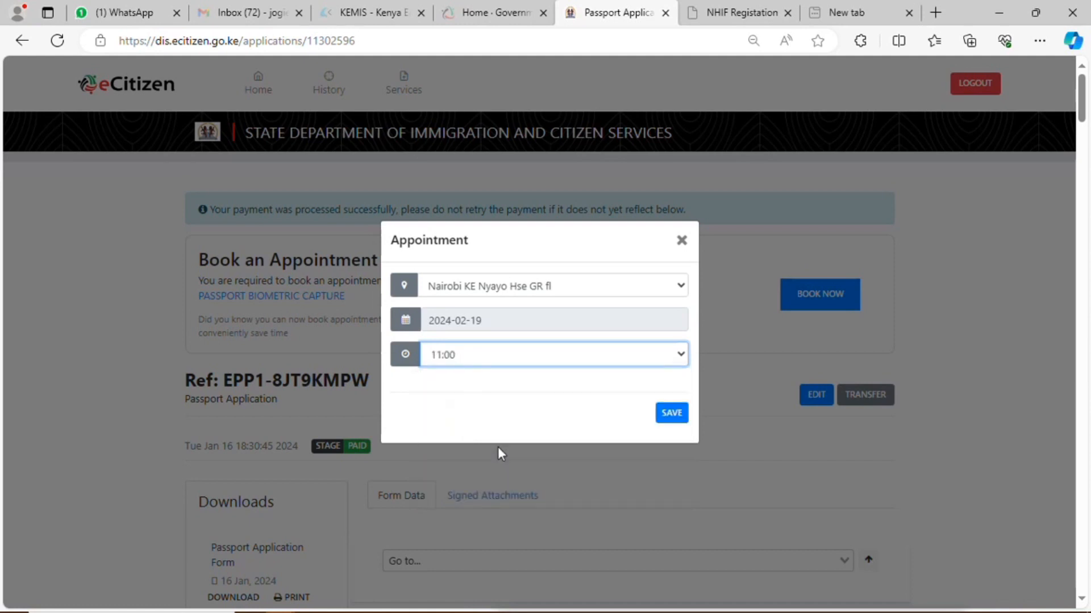
left_click(678, 421)
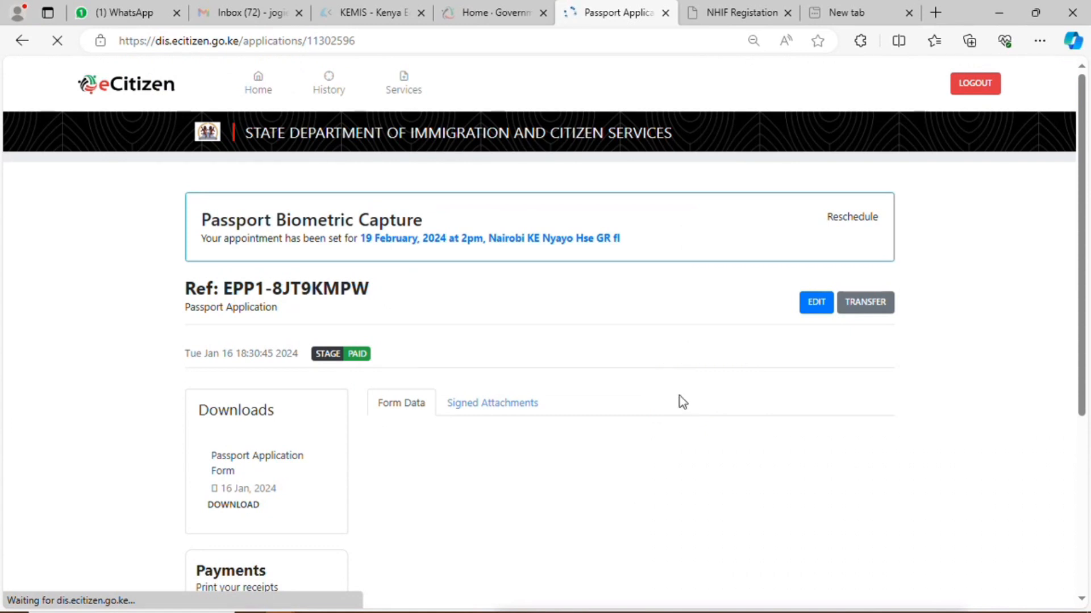
- Check the passport application form's pages in the print preview and print one copy of all pages
scroll(604, 404, "down", 3)
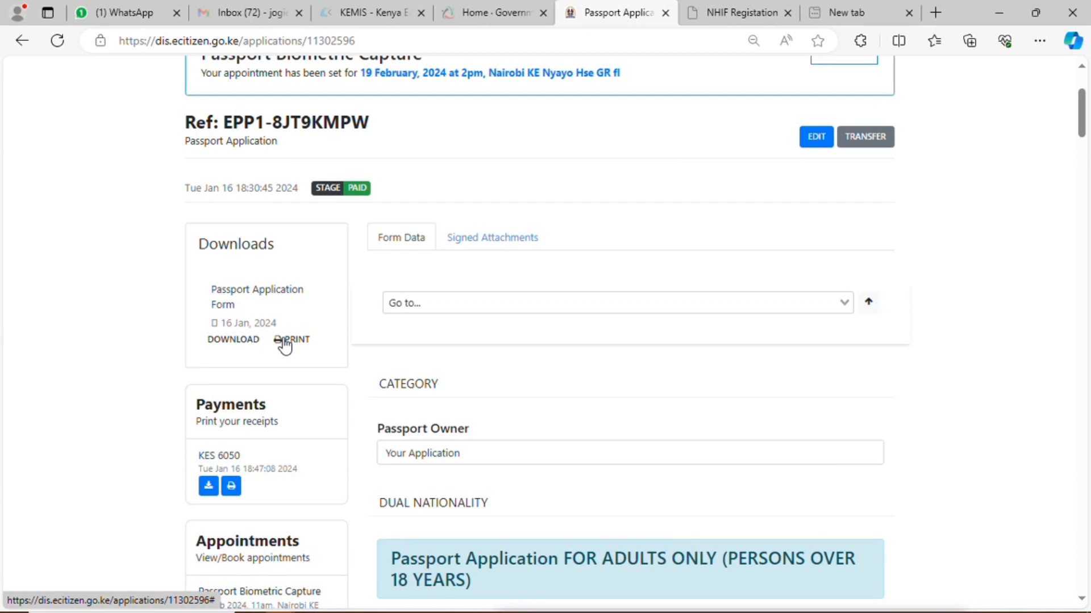
left_click(284, 341)
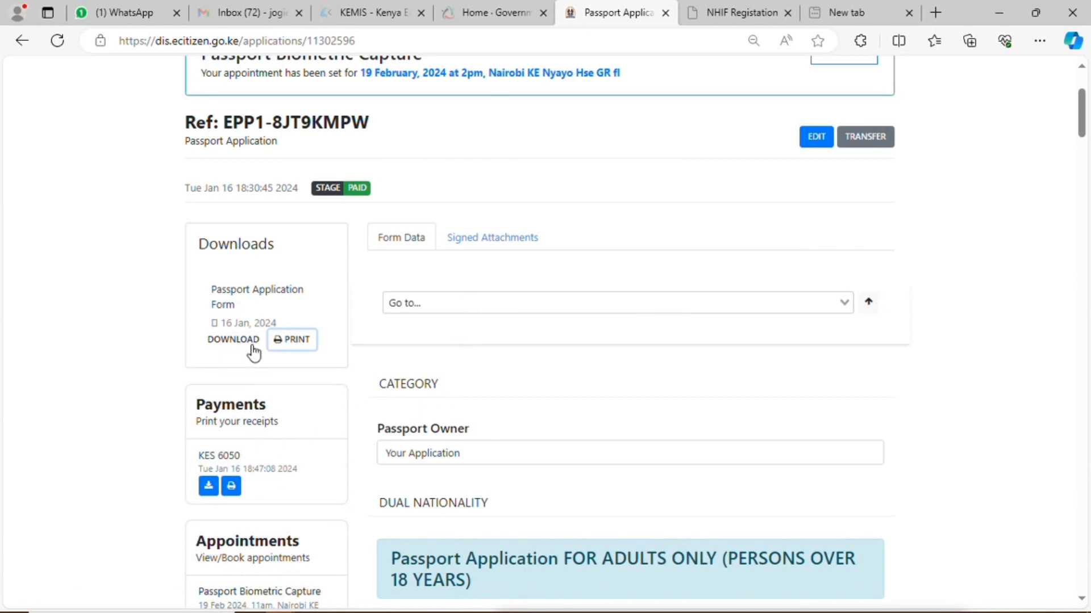
scroll(375, 166, "up", 2)
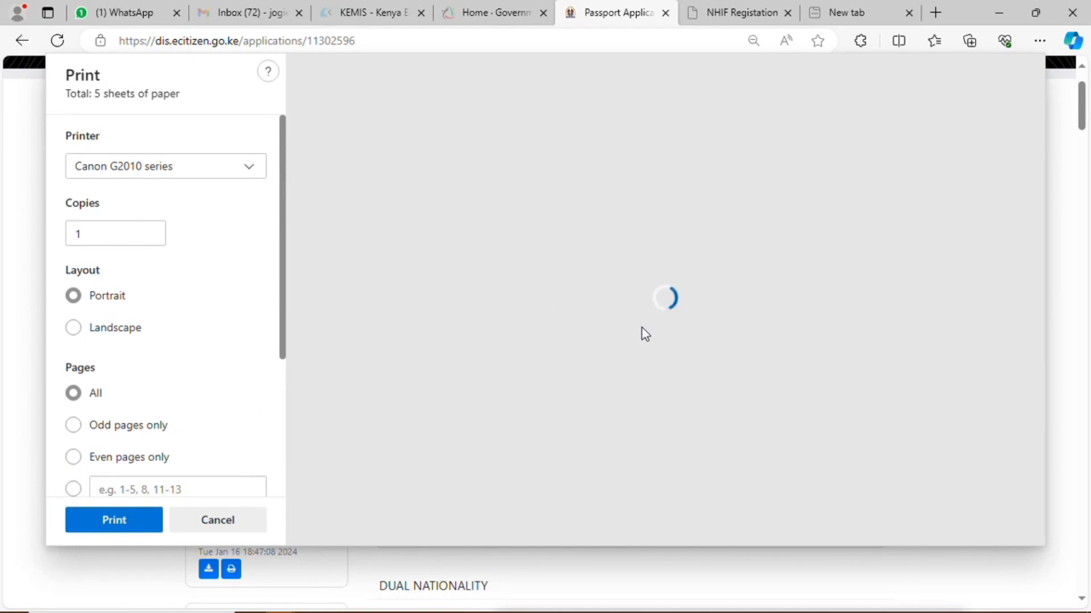
scroll(645, 334, "down", 5)
scroll(147, 435, "down", 3)
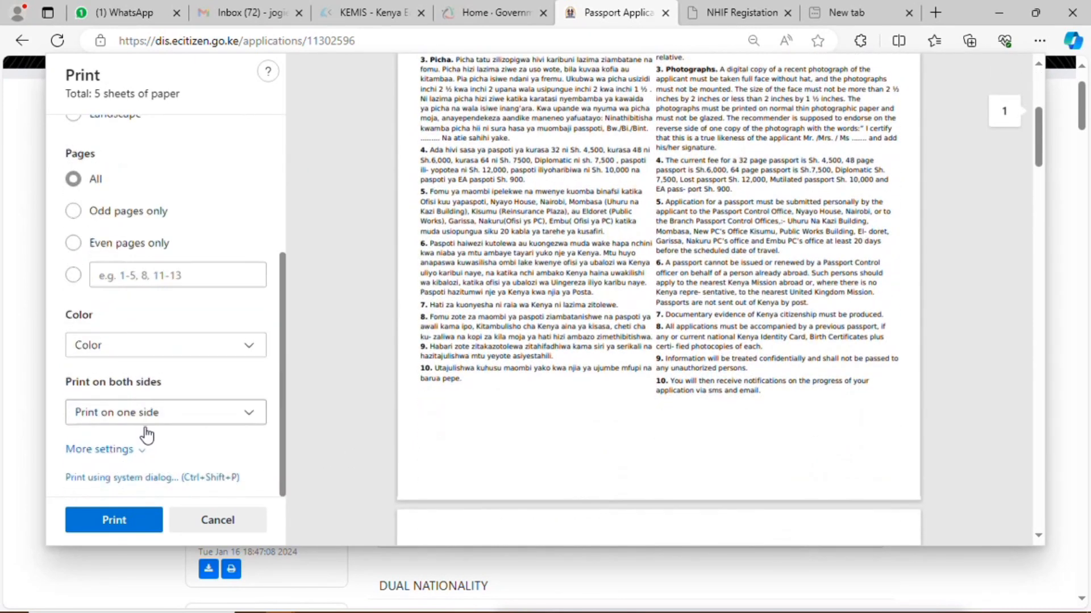
scroll(699, 390, "down", 15)
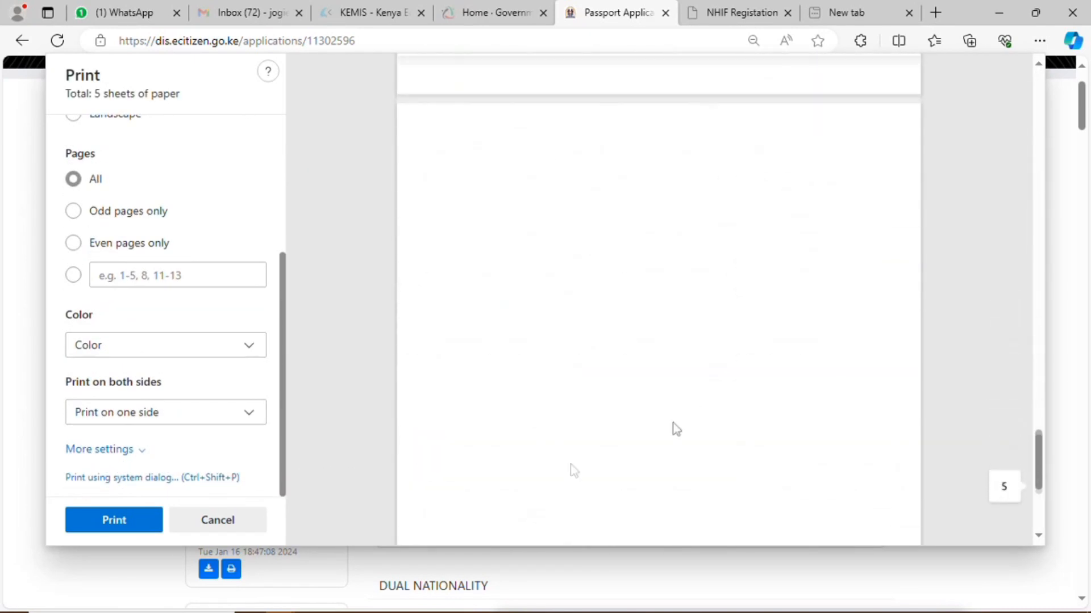
left_click(135, 517)
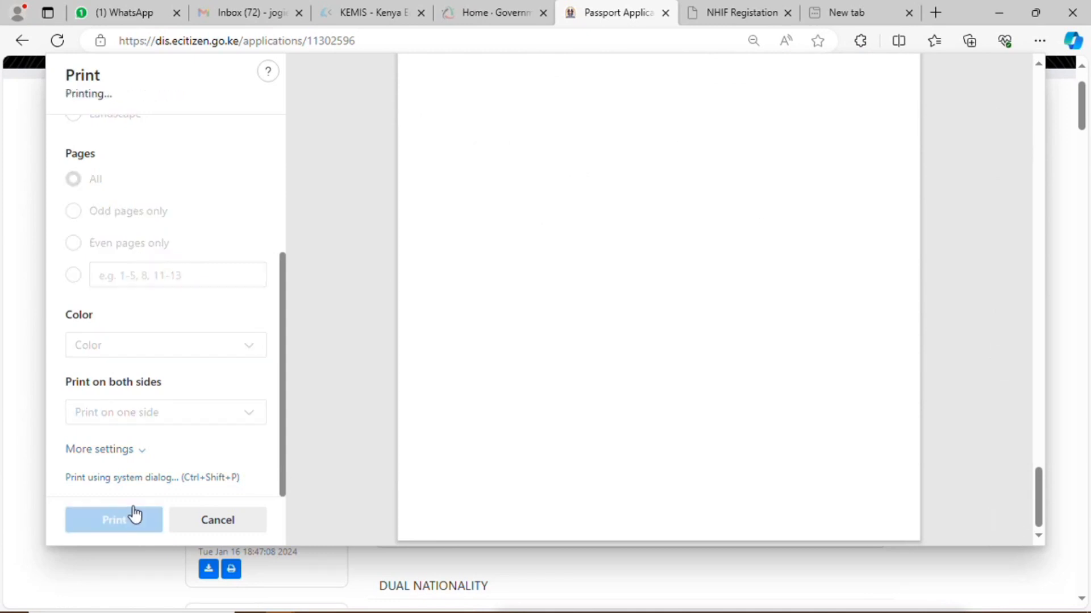
- Open the print settings for the KES 6050 payment receipt and set the number of copies to 2
scroll(333, 395, "down", 3)
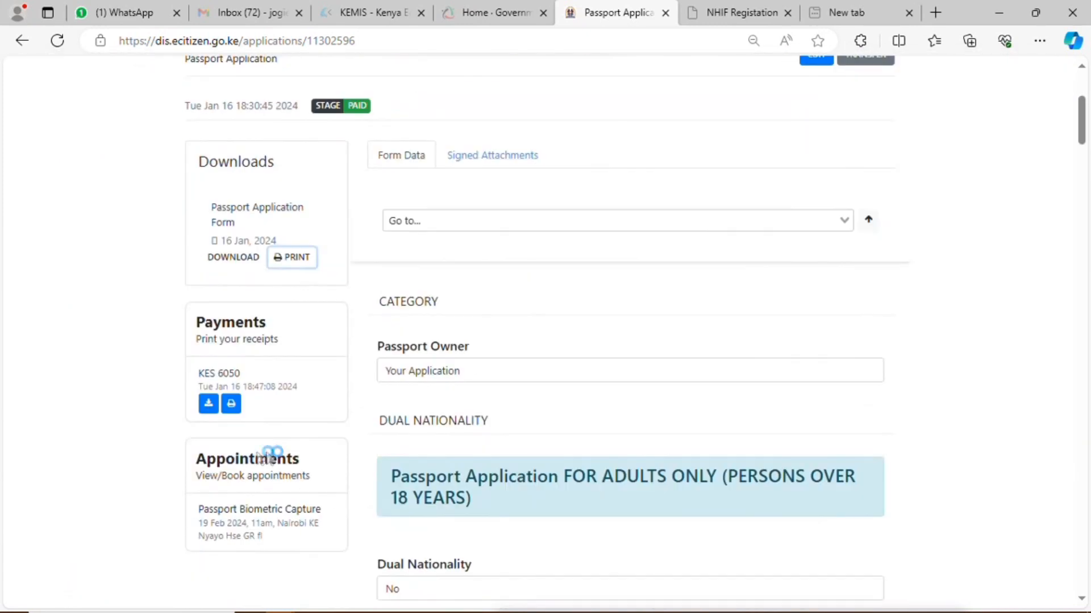
left_click(231, 404)
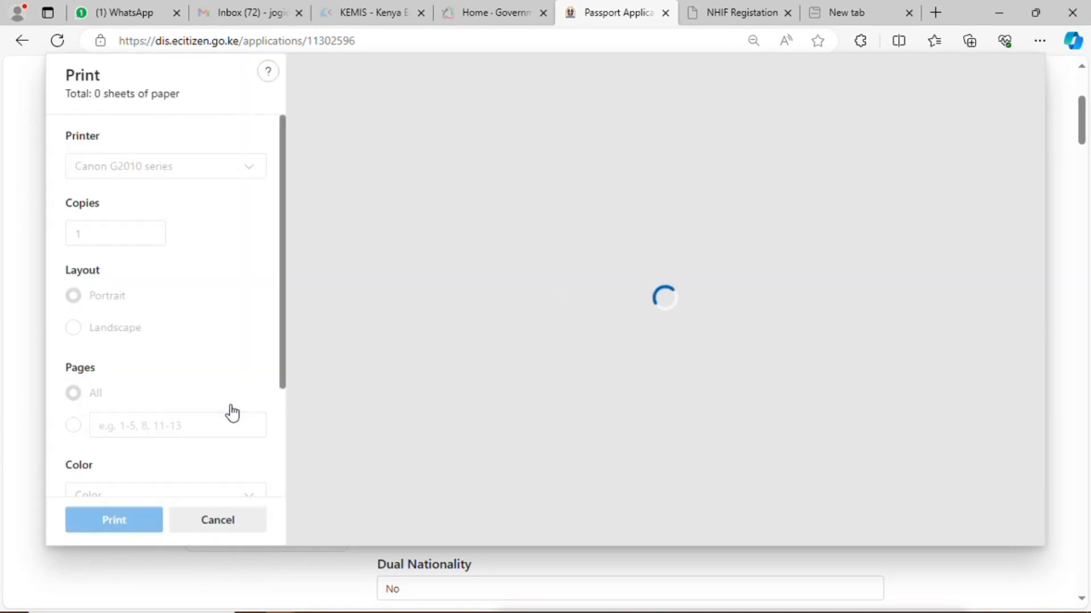
scroll(170, 443, "down", 3)
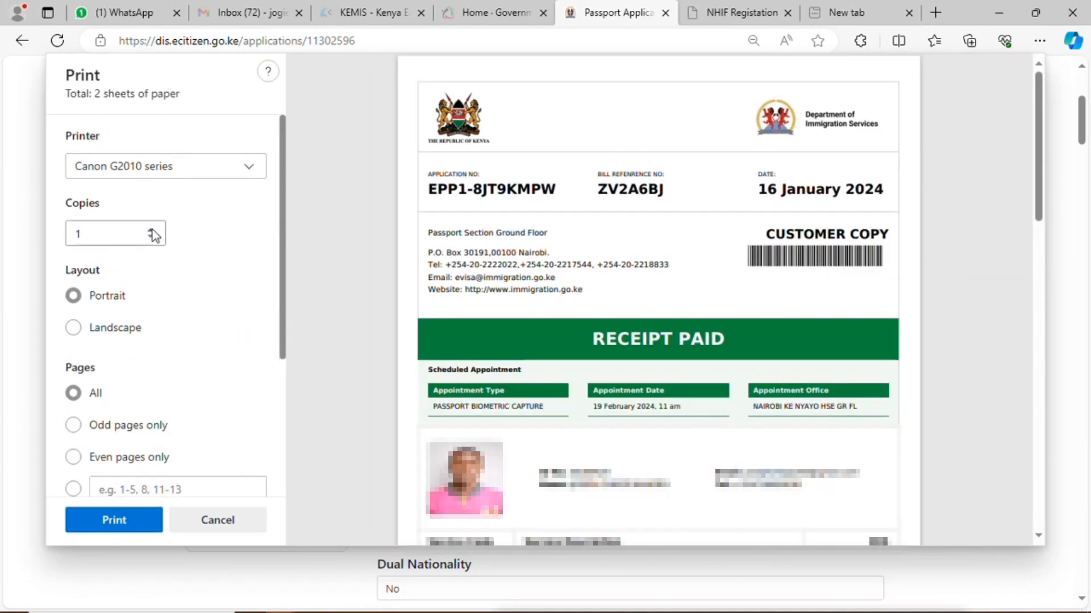
left_click(152, 231)
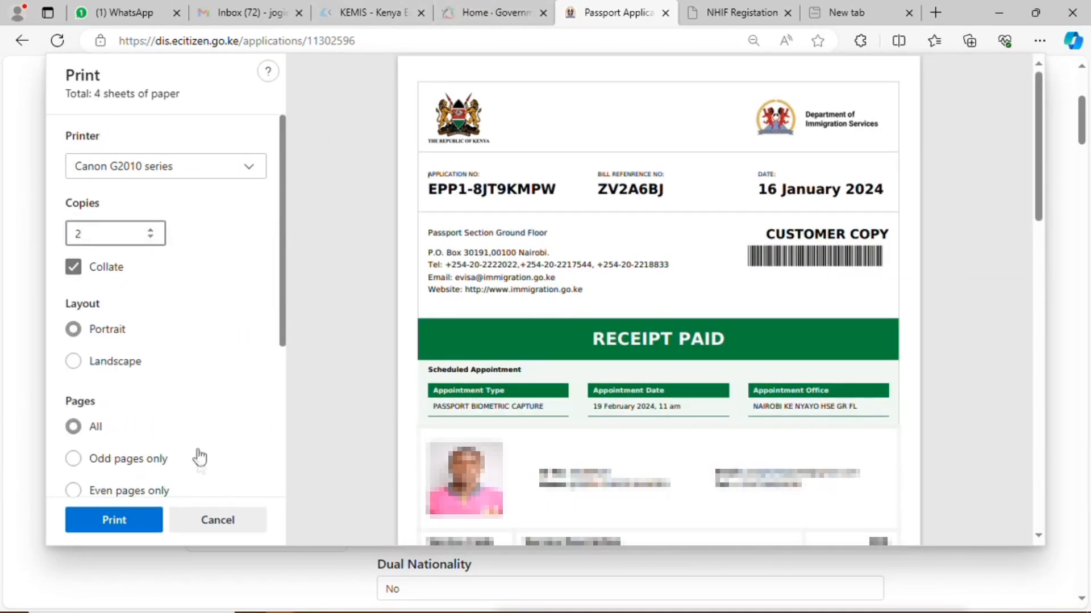